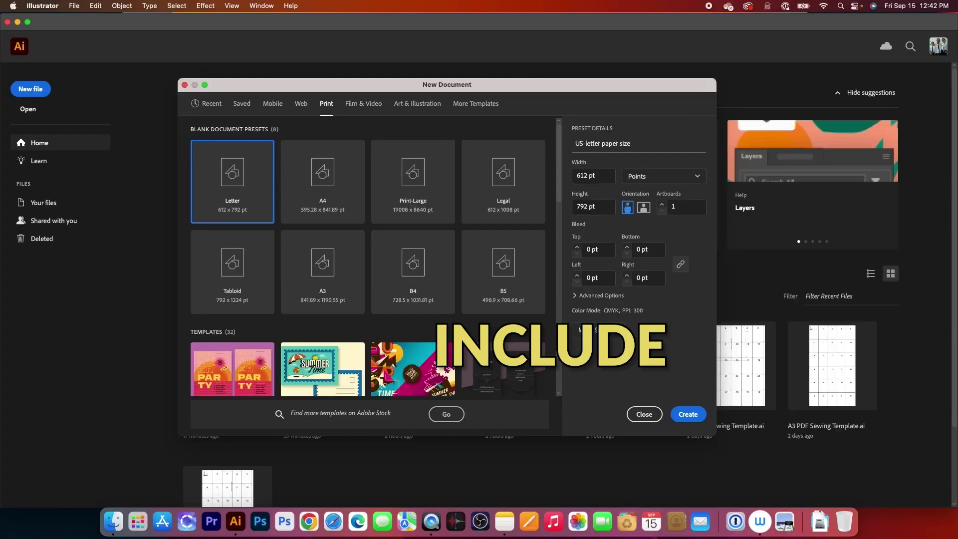
Set the new document's measurement units to inches.
left_click(683, 181)
left_click(654, 250)
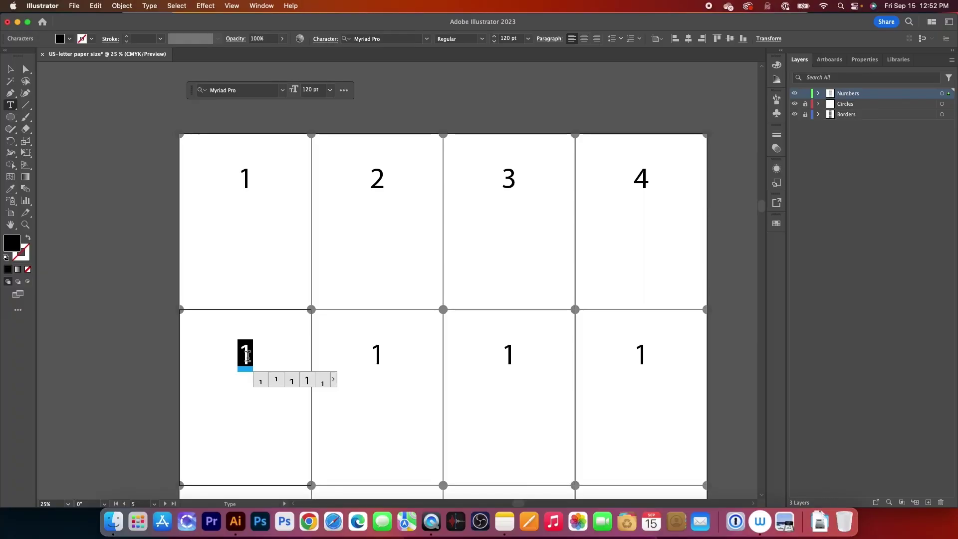
Replace the selected number on the first artboard of the second row with 5.
type("5")
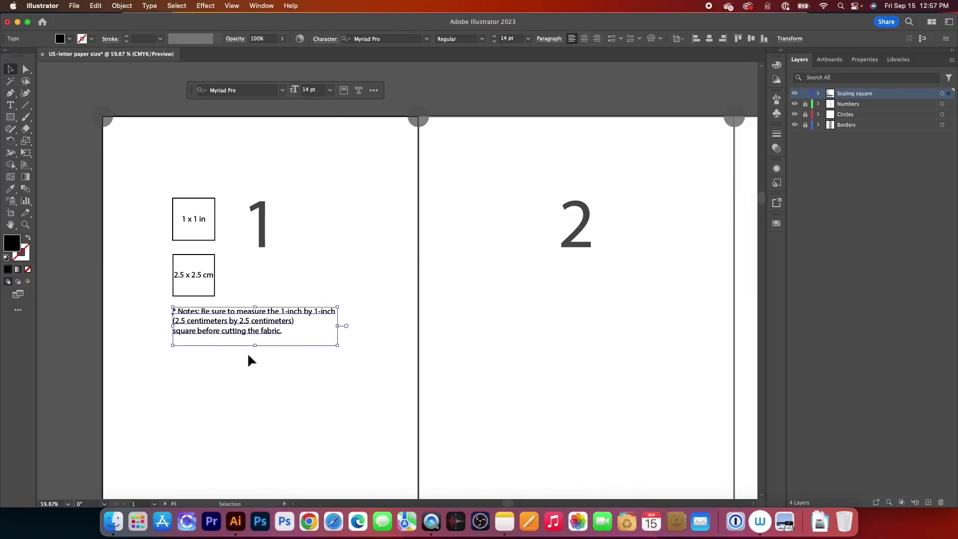
Create a new folder named "US-letter paper" on the Desktop for saving the template.
left_click(308, 413)
type("US-letter paper")
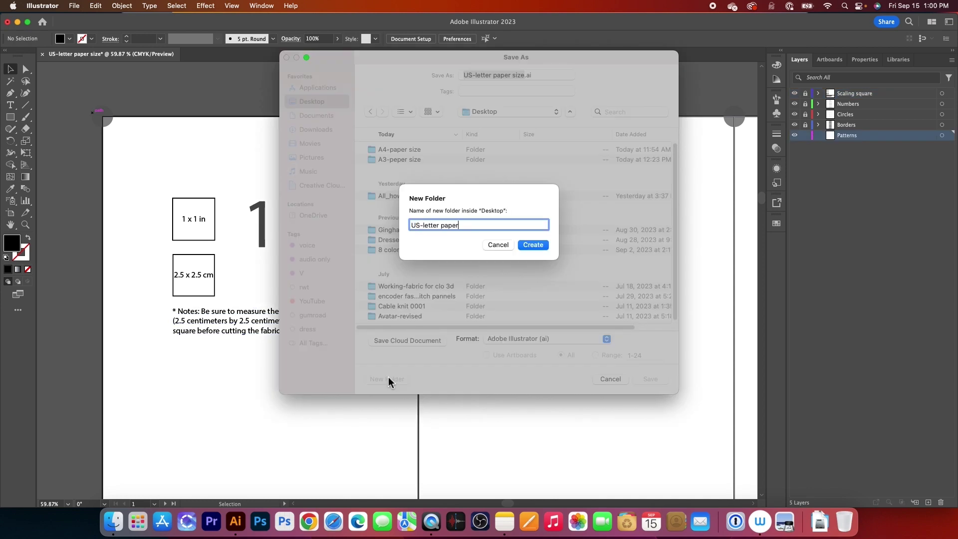
left_click(537, 246)
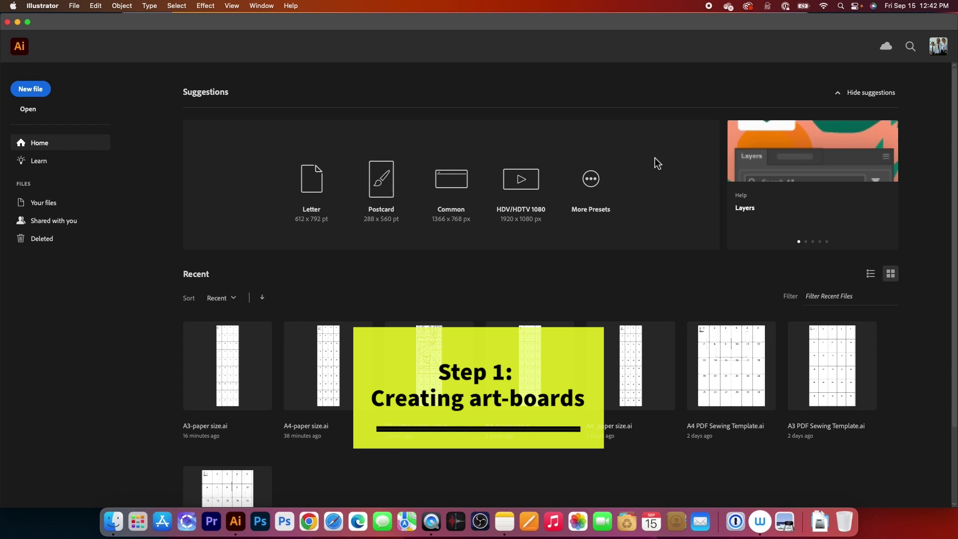
Start a new print document from the Letter preset and name it "US-letter paper size".
left_click(74, 6)
left_click(84, 28)
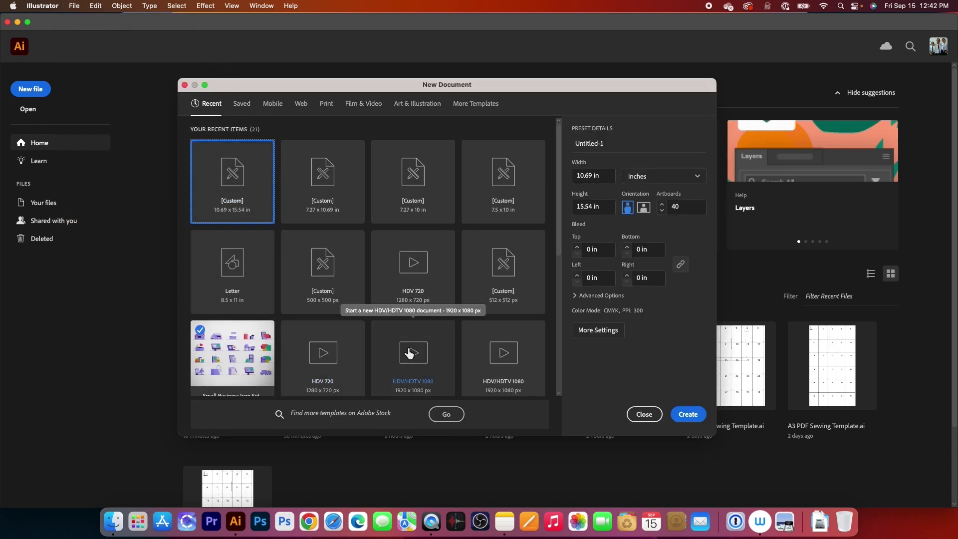
left_click(326, 103)
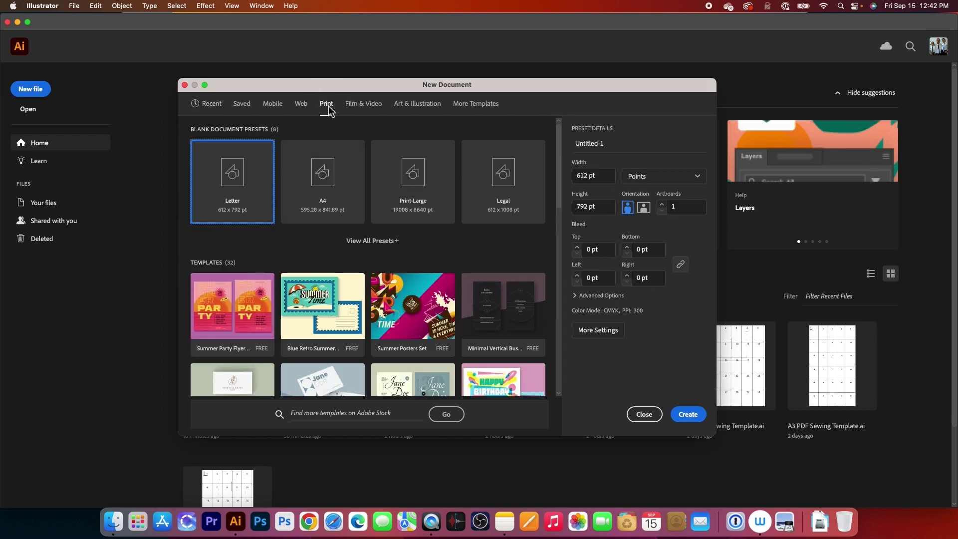
left_click(370, 241)
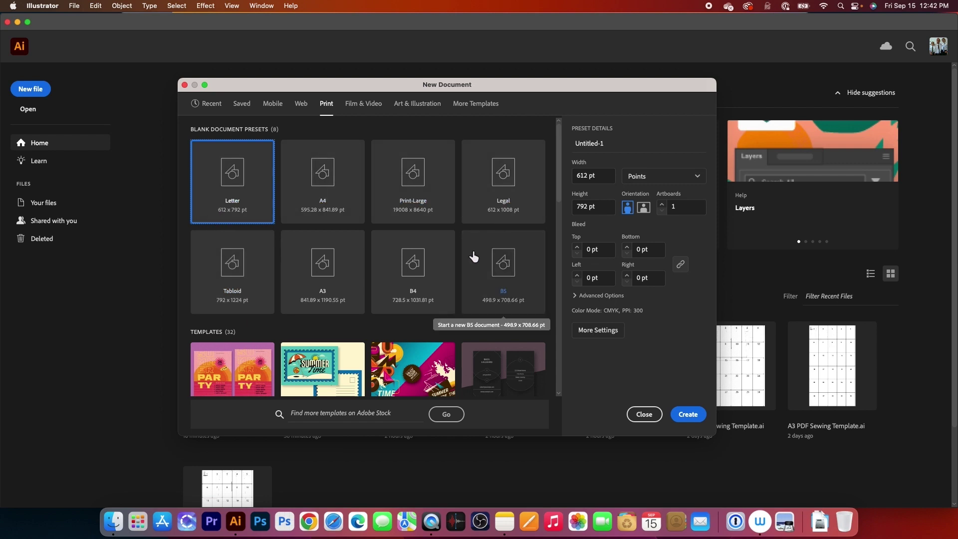
left_click(261, 181)
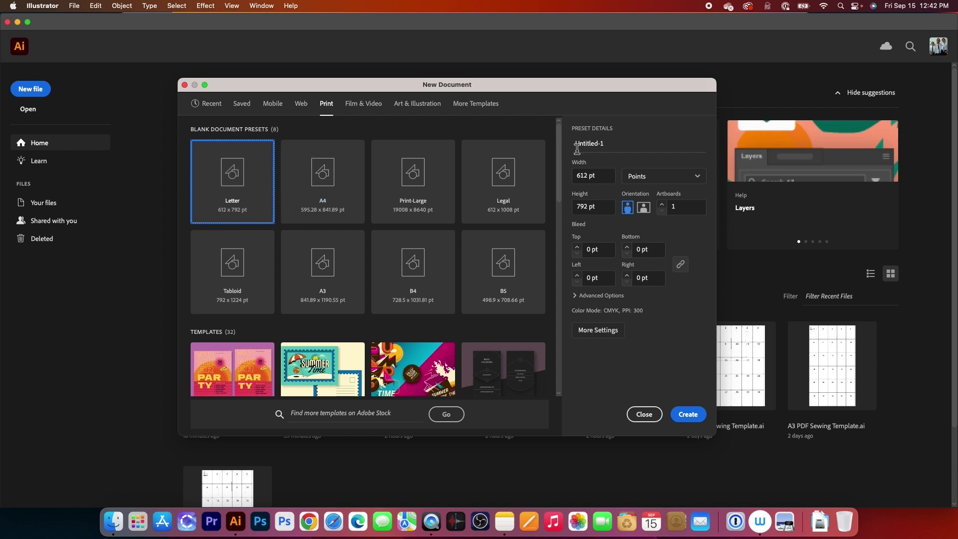
double_click(607, 144)
type("US-letter paper size")
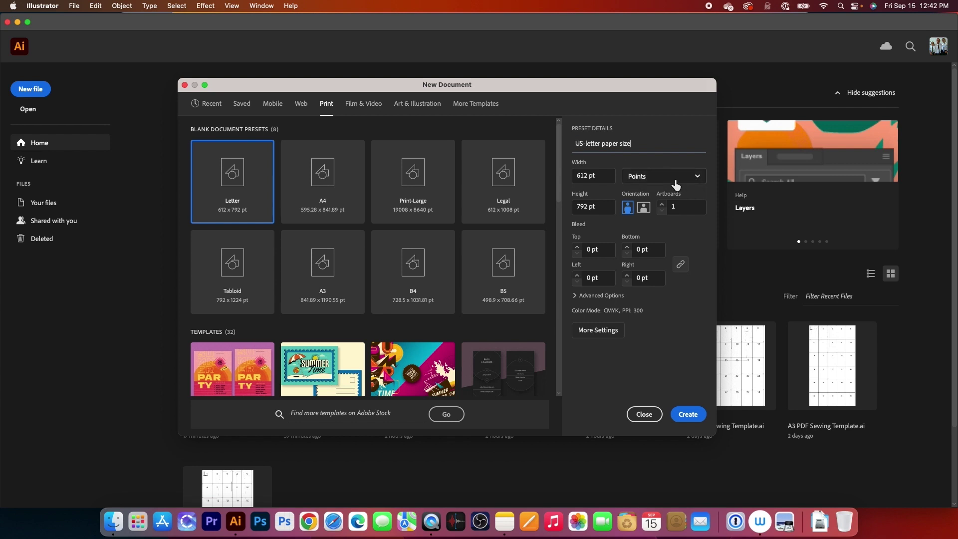
Set the new document's units to inches, its size to 7.5 in wide by 10 in high, and the number of artboards to 40.
left_click(673, 180)
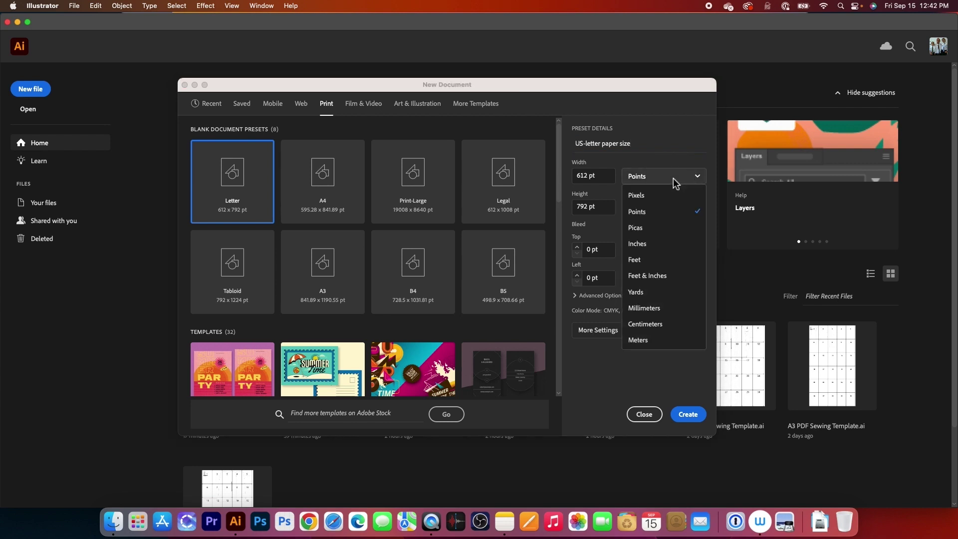
left_click(666, 243)
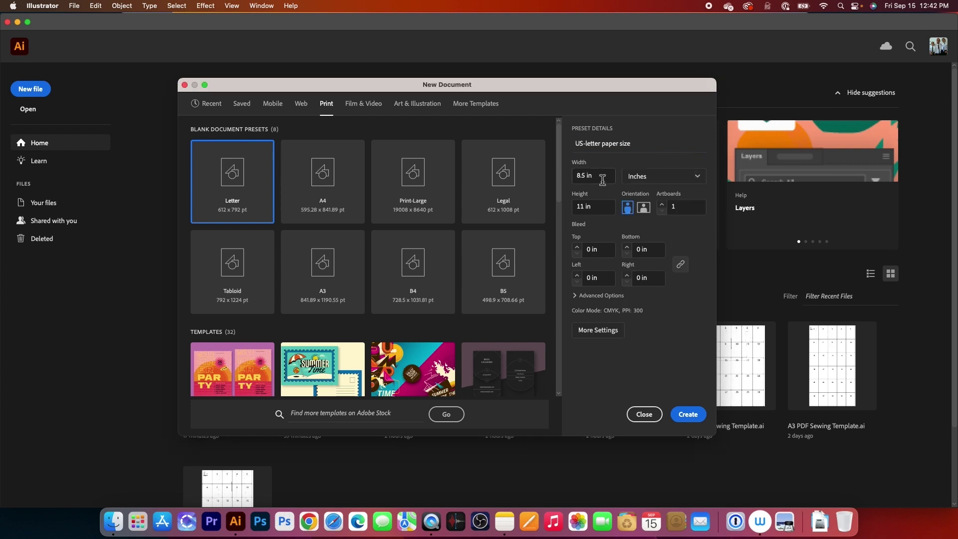
double_click(603, 180)
type("7.5")
key("Tab")
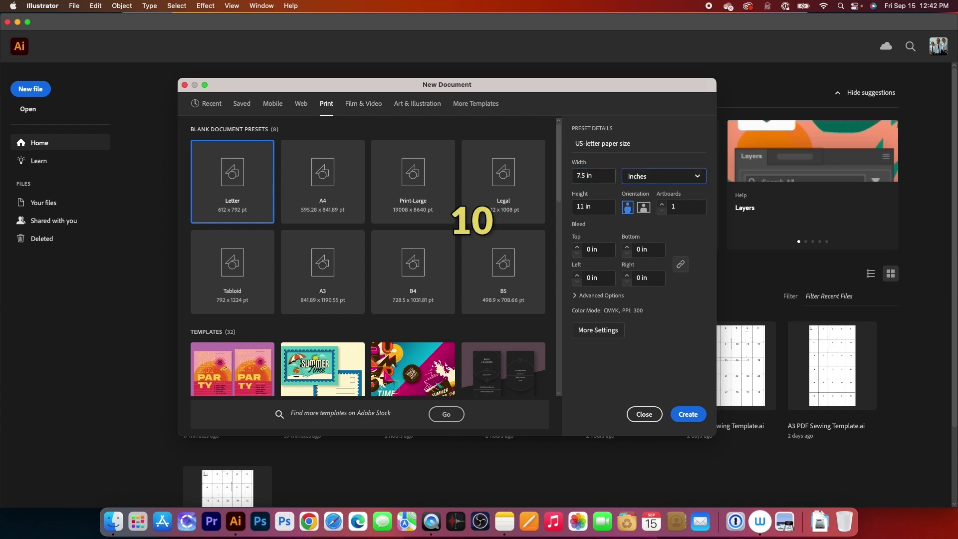
key("Tab")
type("10")
key("Tab")
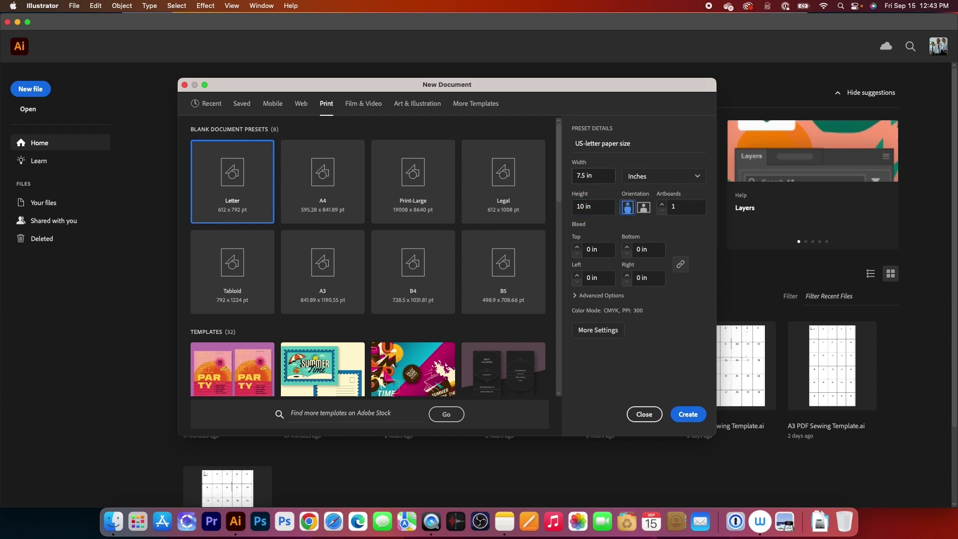
left_click(682, 210)
type("40")
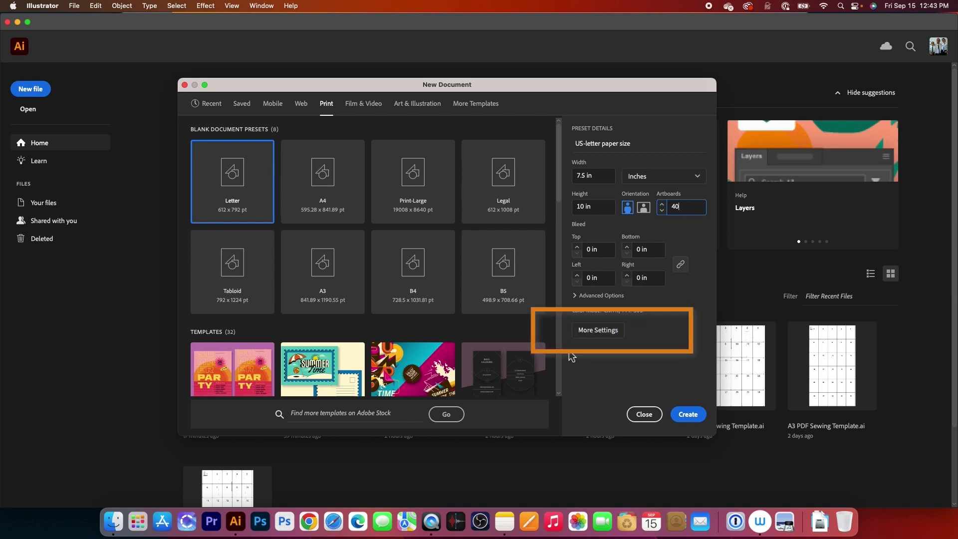
Arrange the artboards with 0 in spacing in 4 columns and create the document.
left_click(600, 332)
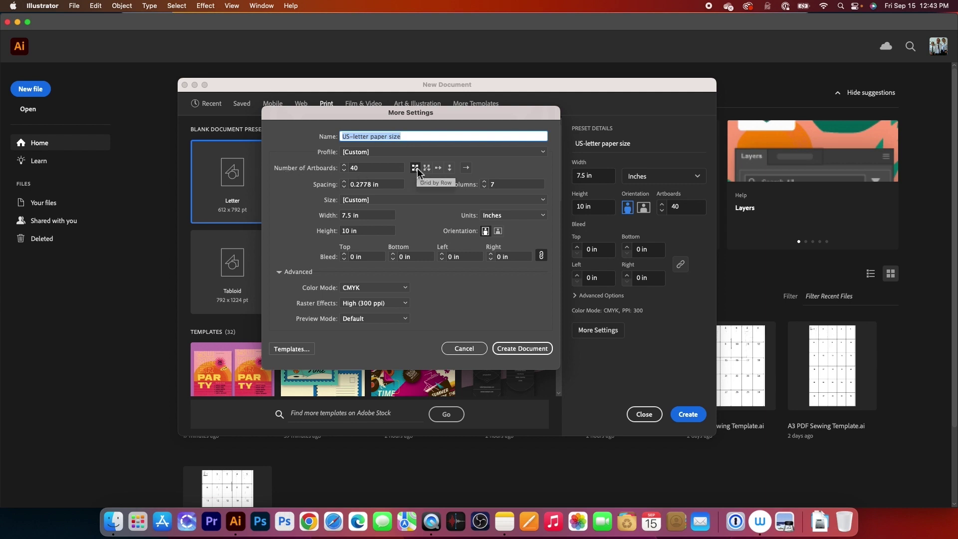
left_click(389, 185)
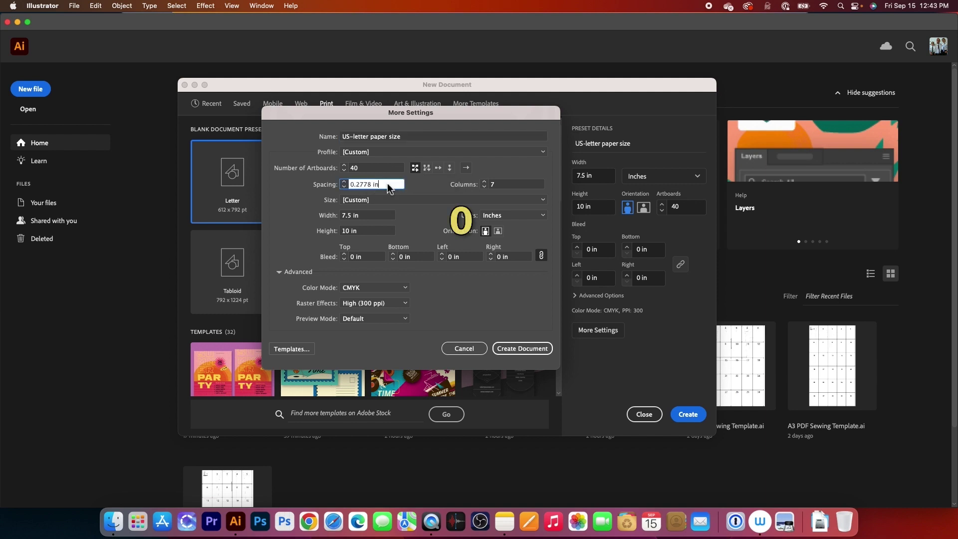
double_click(389, 184)
type("0")
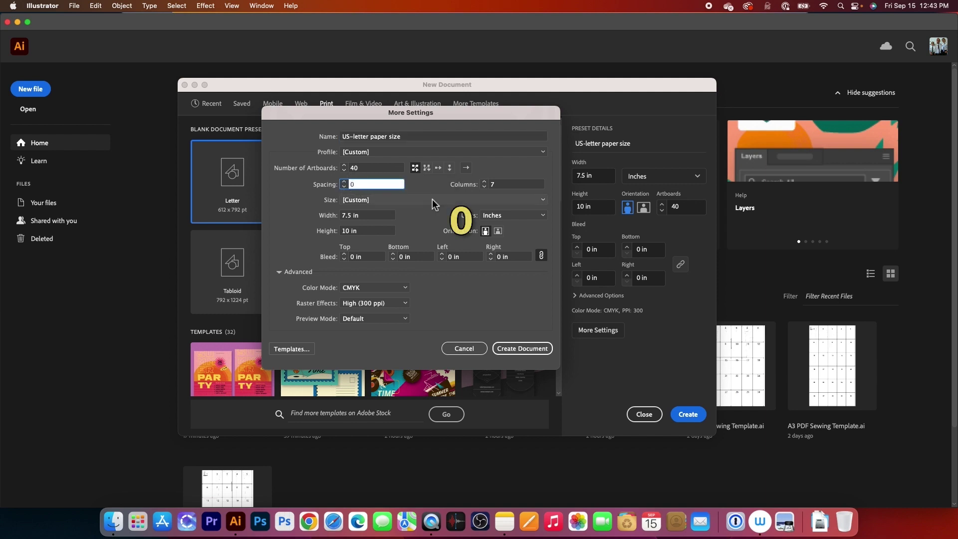
key("Tab")
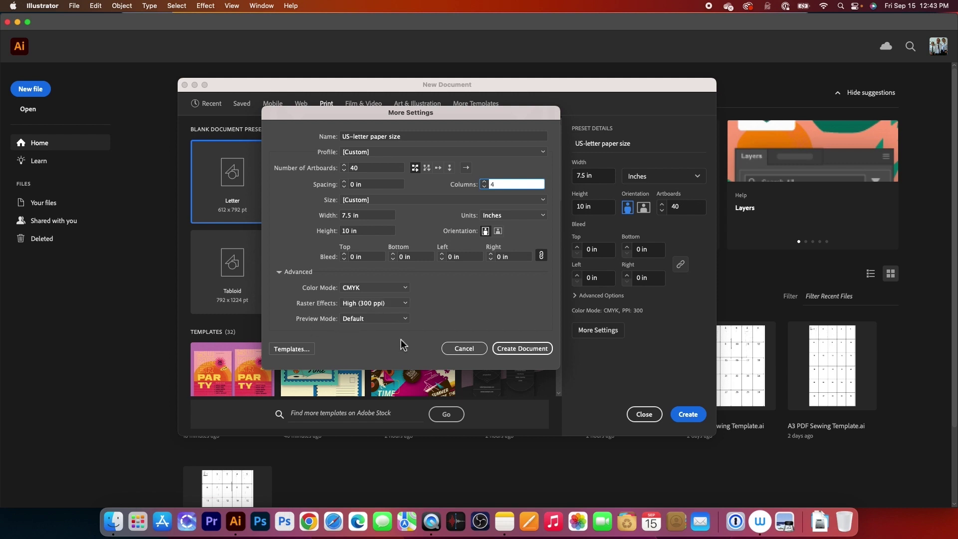
left_click(531, 351)
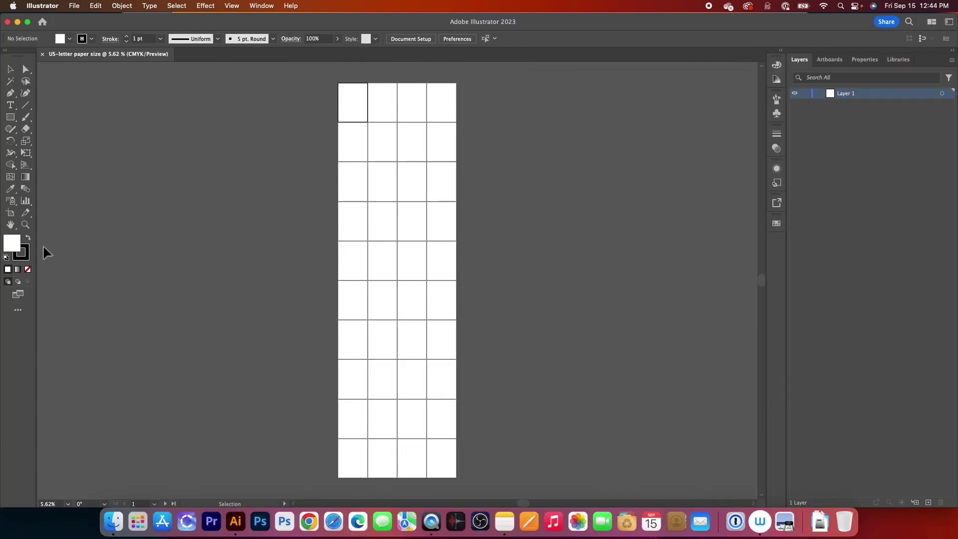
Rename Layer 1 to "Borders".
left_click(25, 225)
left_click_drag(338, 75, 457, 175)
left_click(389, 105)
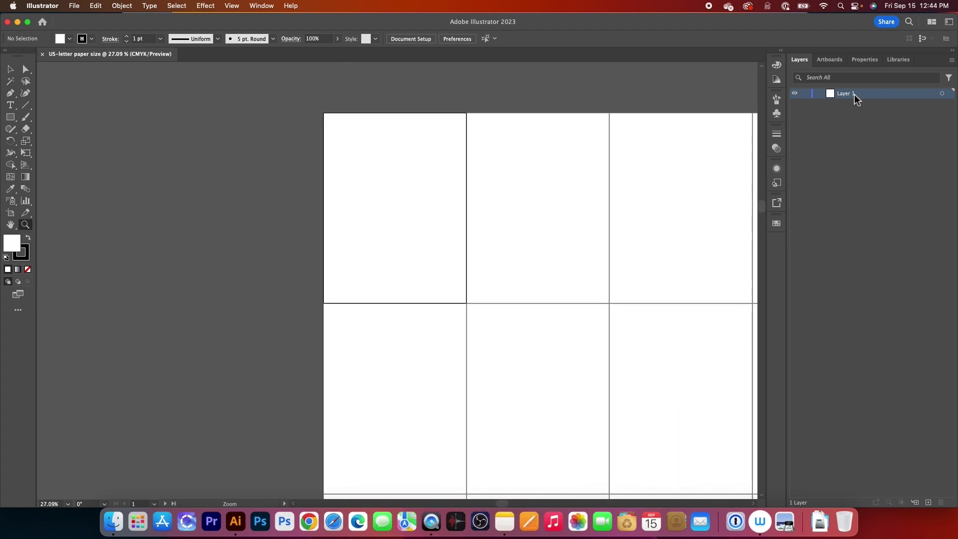
double_click(850, 95)
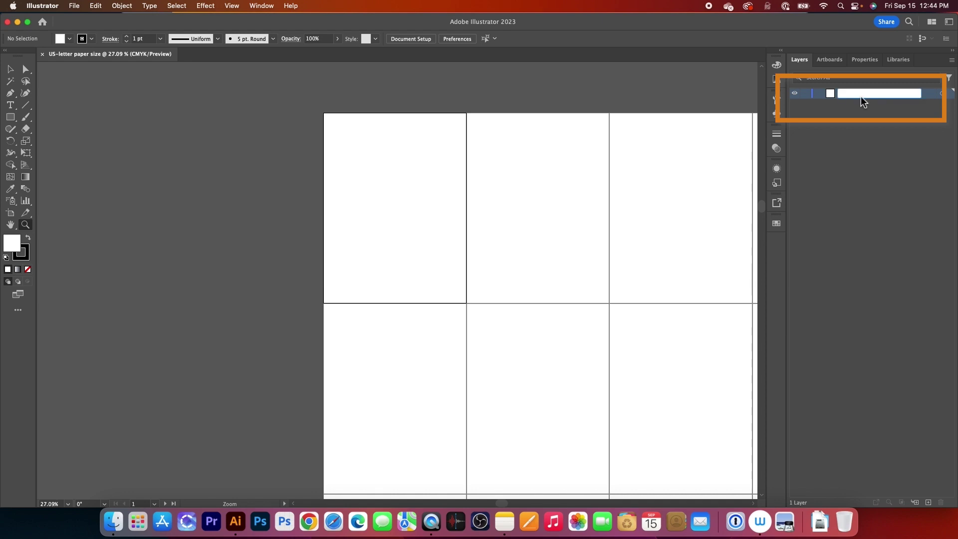
type("Bor")
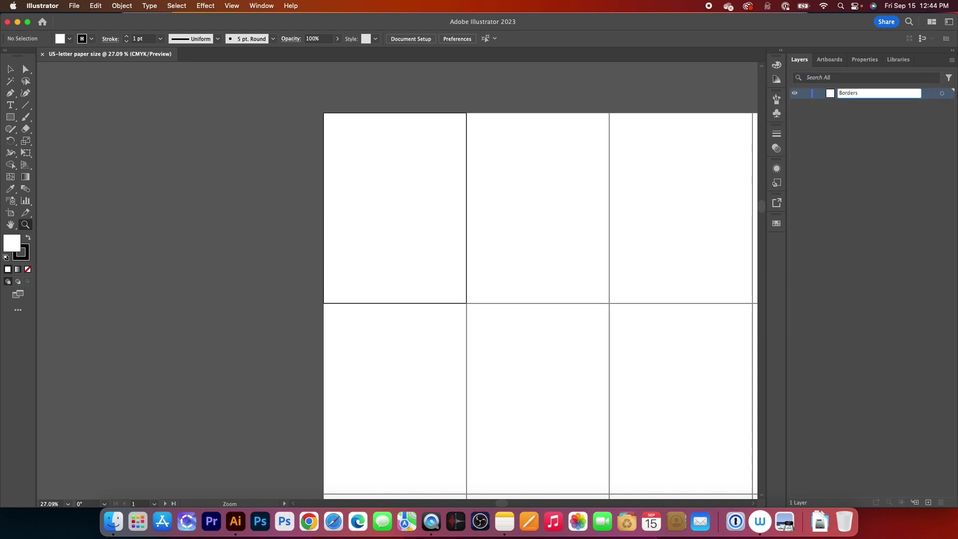
type("ders")
key("Return")
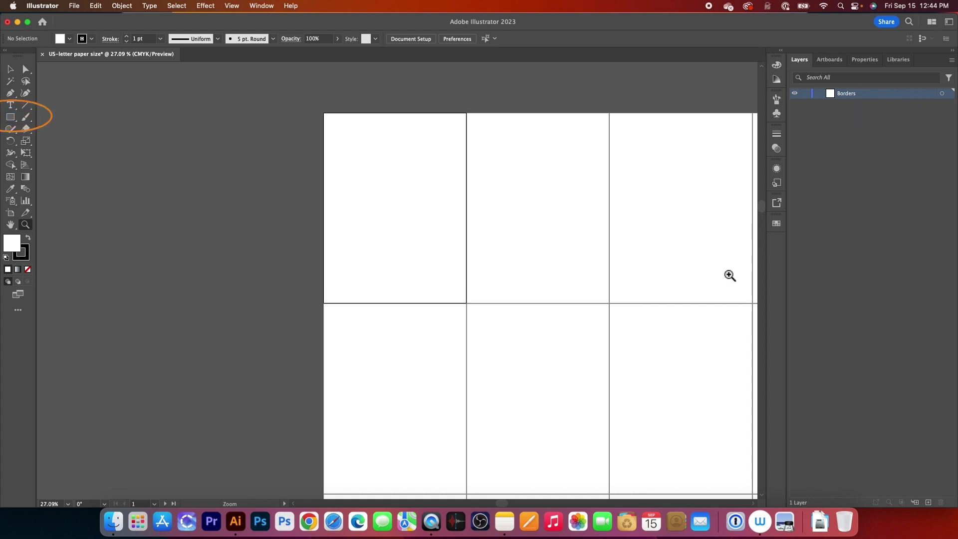
Create a rectangle 7.5 in wide and 10 in high on the Borders layer and give it a 2 pt stroke.
left_click(14, 120)
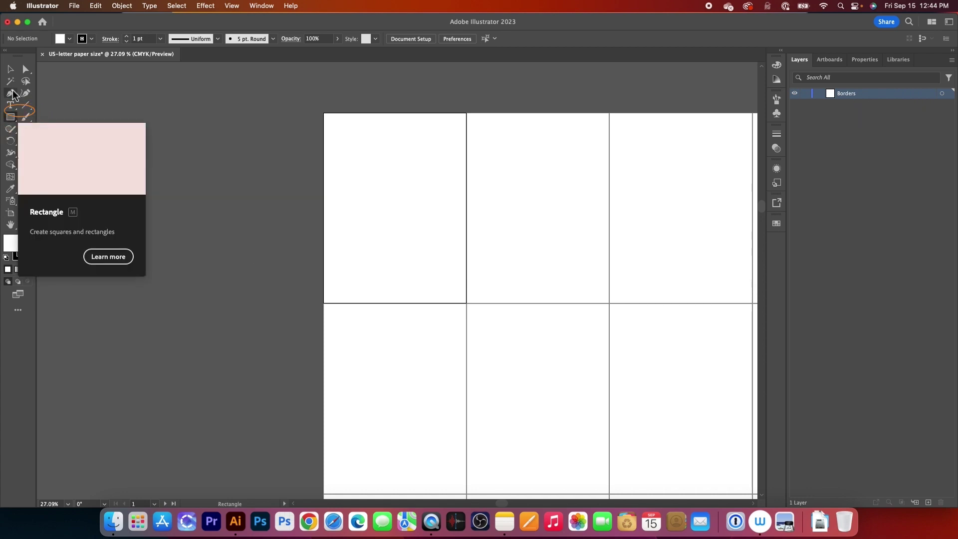
left_click(398, 209)
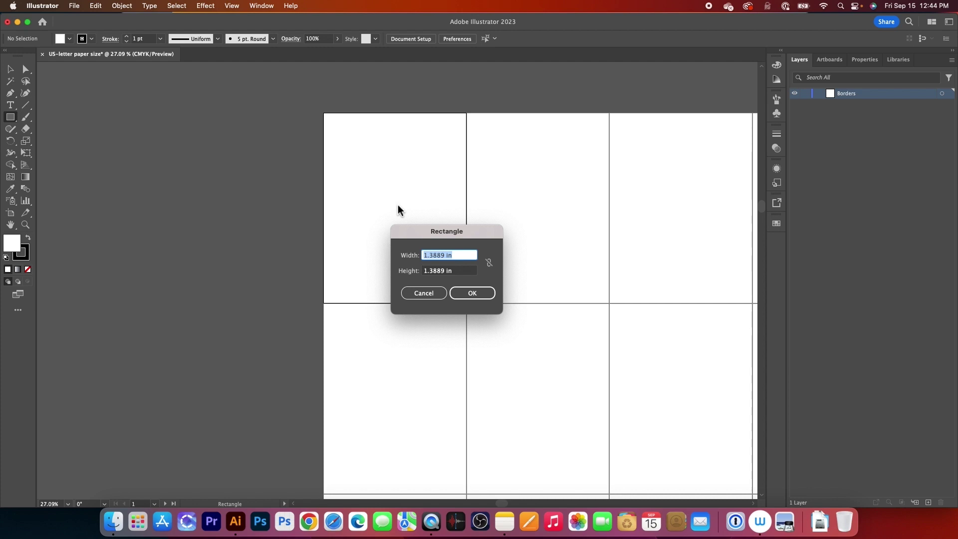
type("7.")
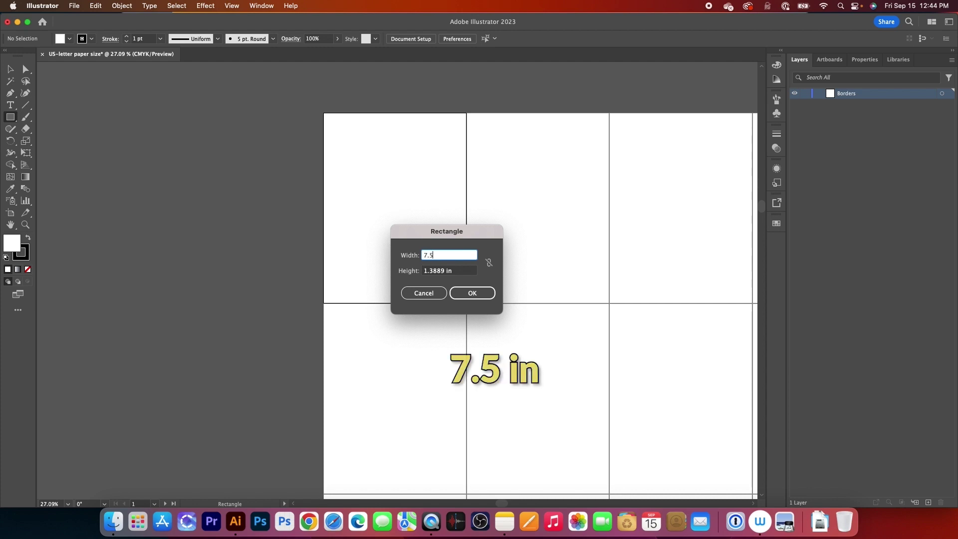
type("5 in")
key("Tab")
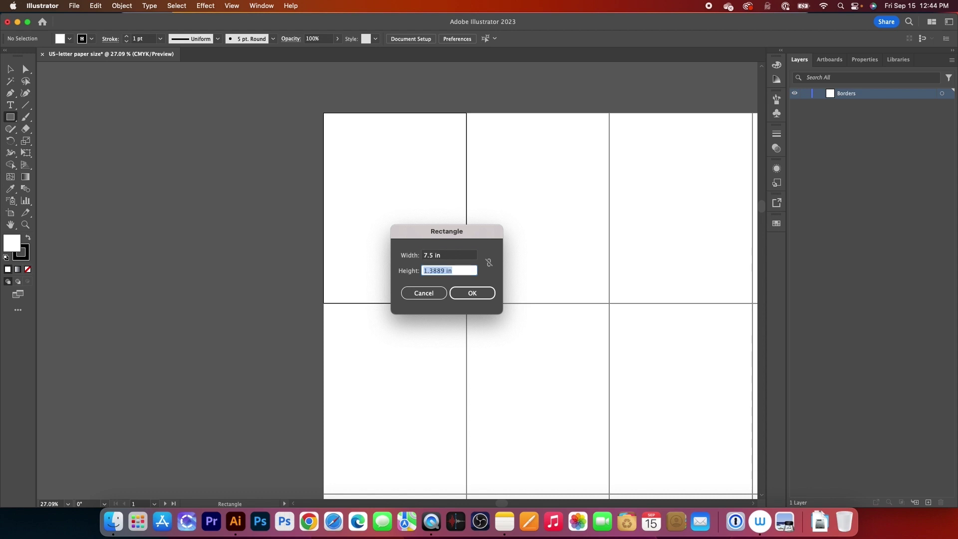
type("10")
key("Return")
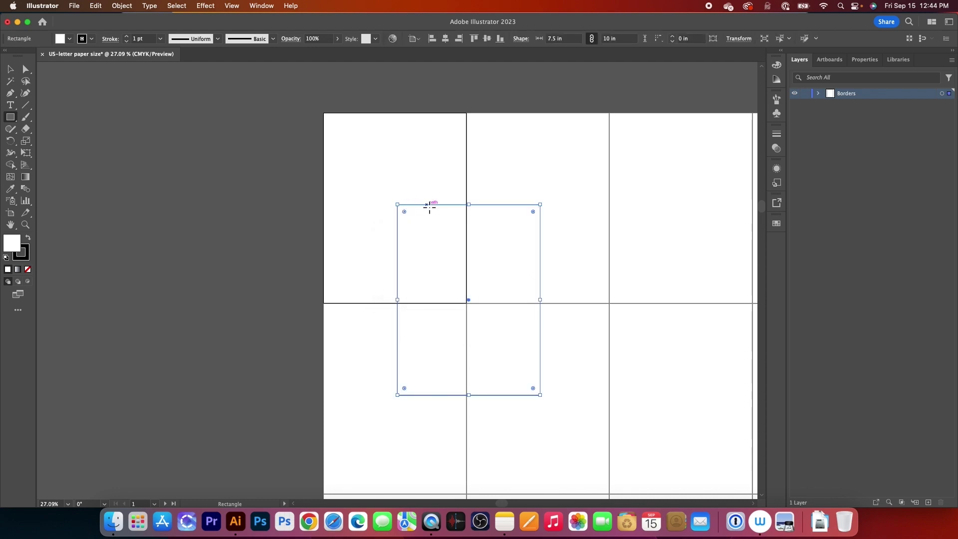
left_click(161, 39)
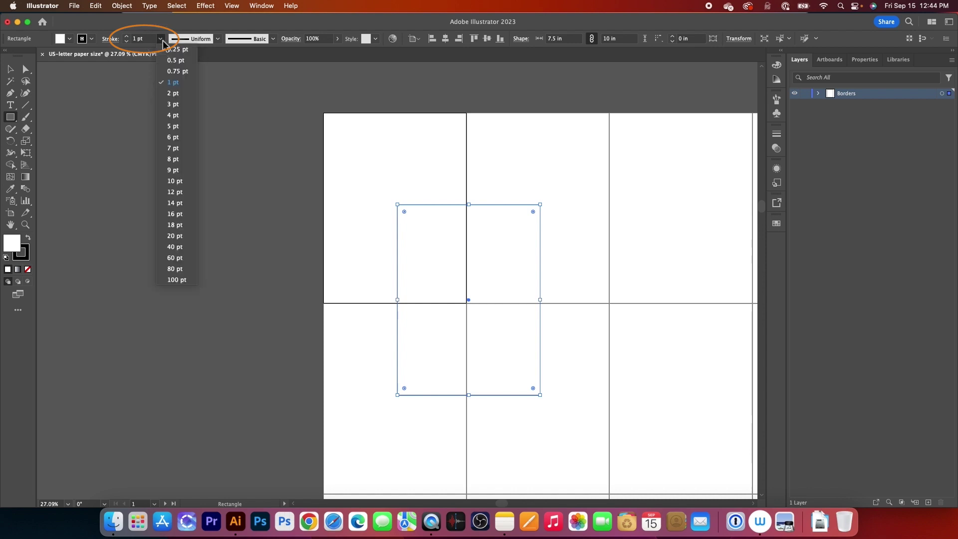
left_click(173, 93)
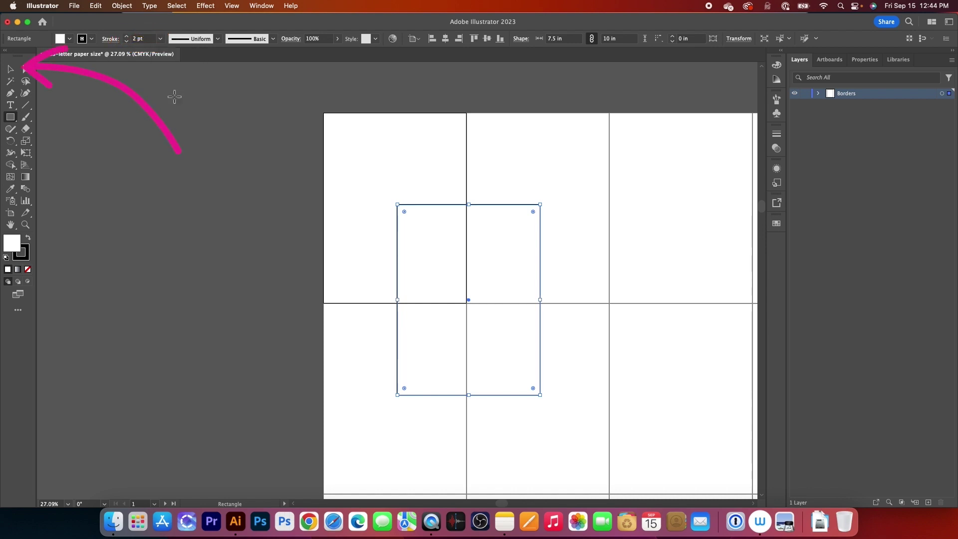
Move the border rectangle so it exactly covers the first artboard, and keep it selected.
left_click(10, 69)
left_click_drag(504, 286, 427, 191)
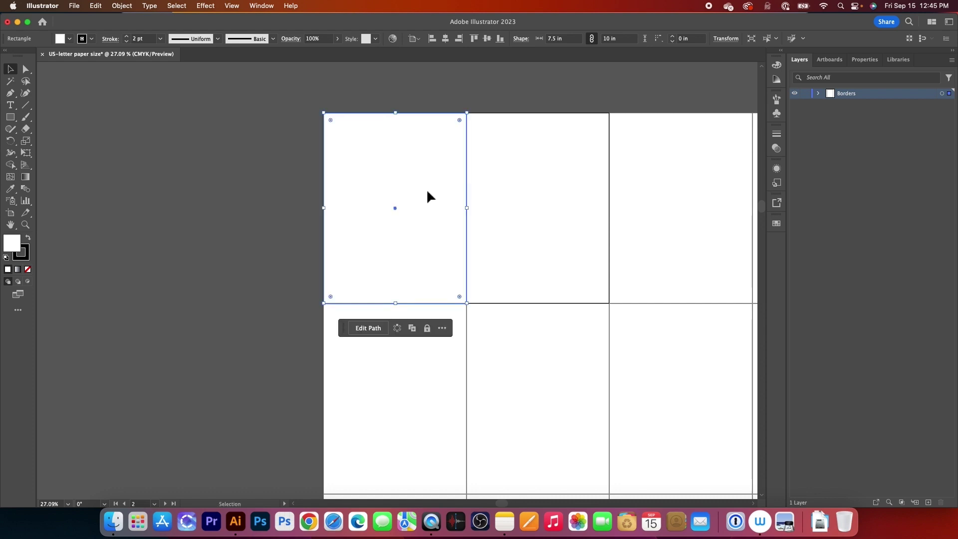
left_click(526, 202)
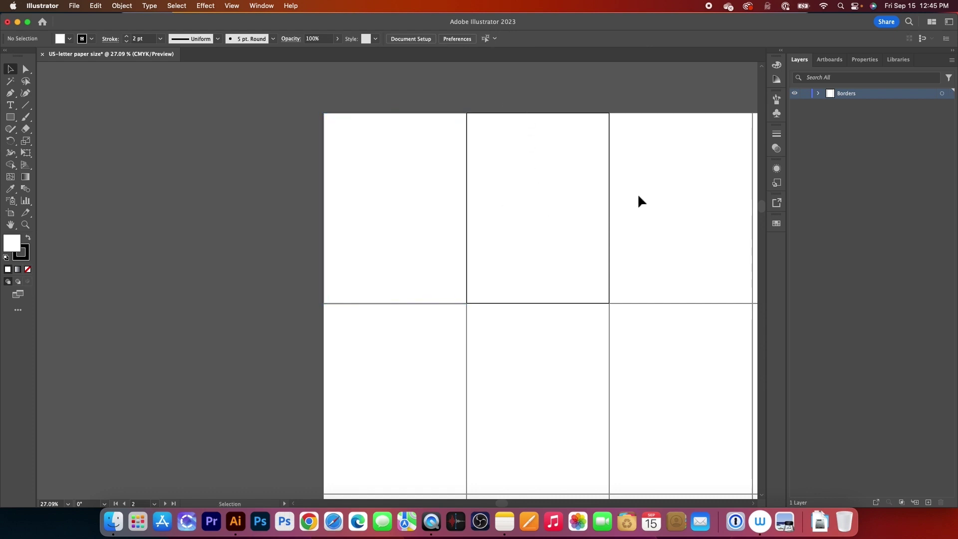
left_click(406, 220)
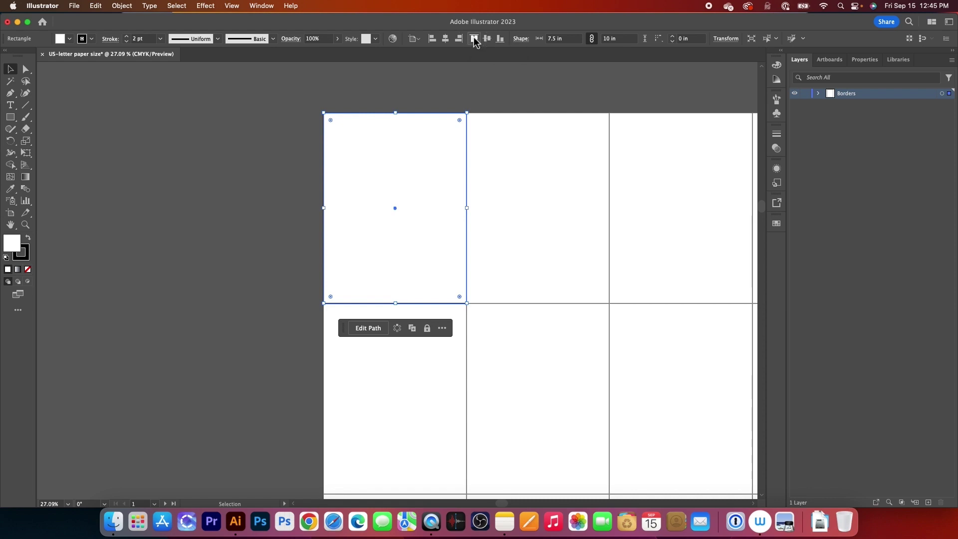
left_click(527, 224)
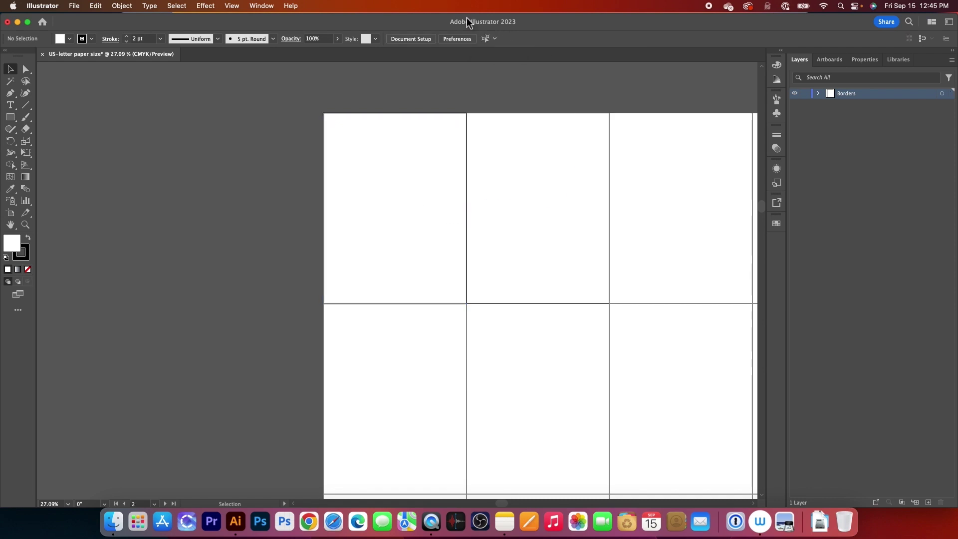
left_click(405, 220)
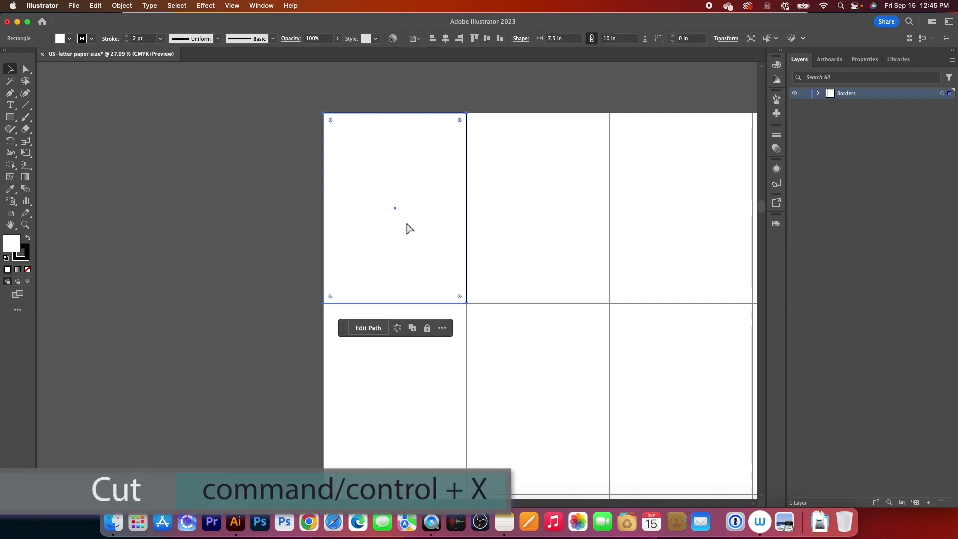
Cut the border rectangle and paste it back in place on the first artboard.
key("super+x")
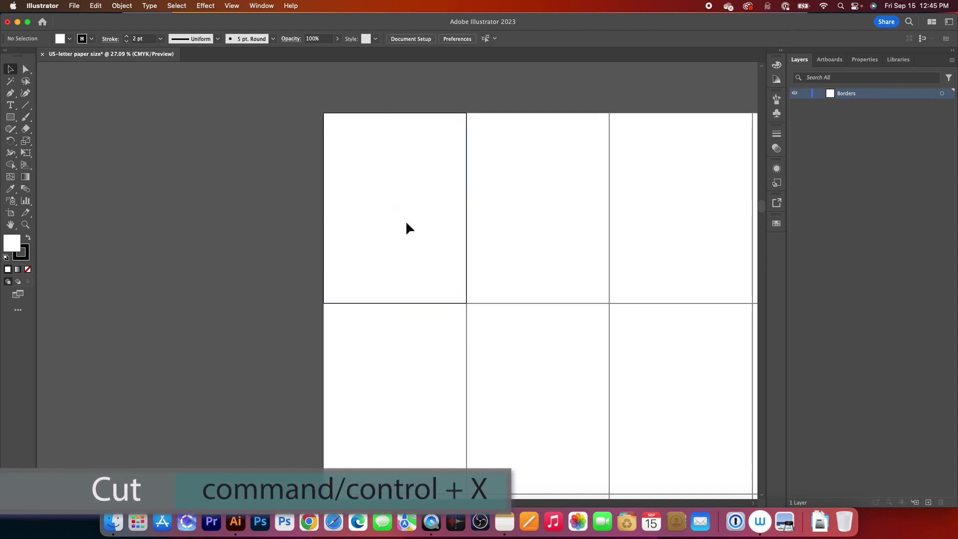
left_click(96, 6)
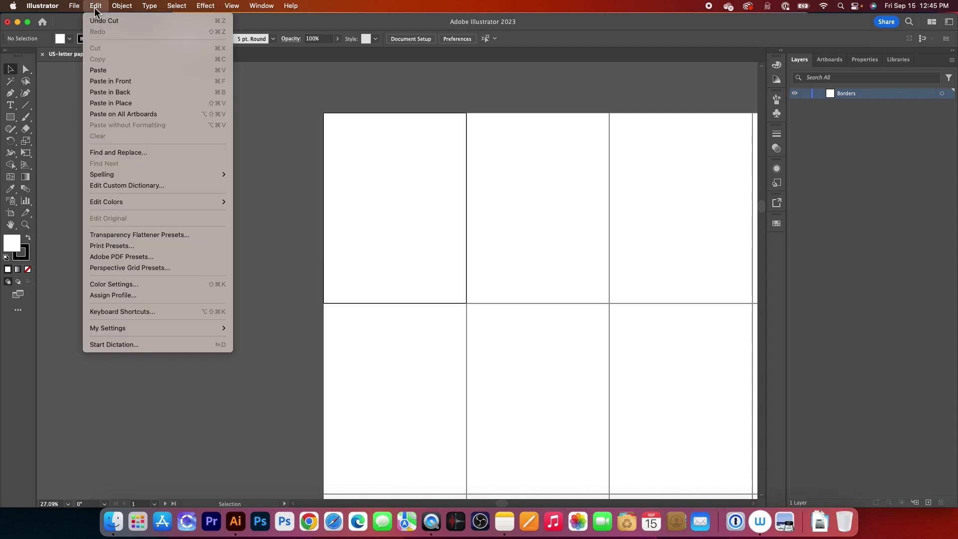
left_click(121, 105)
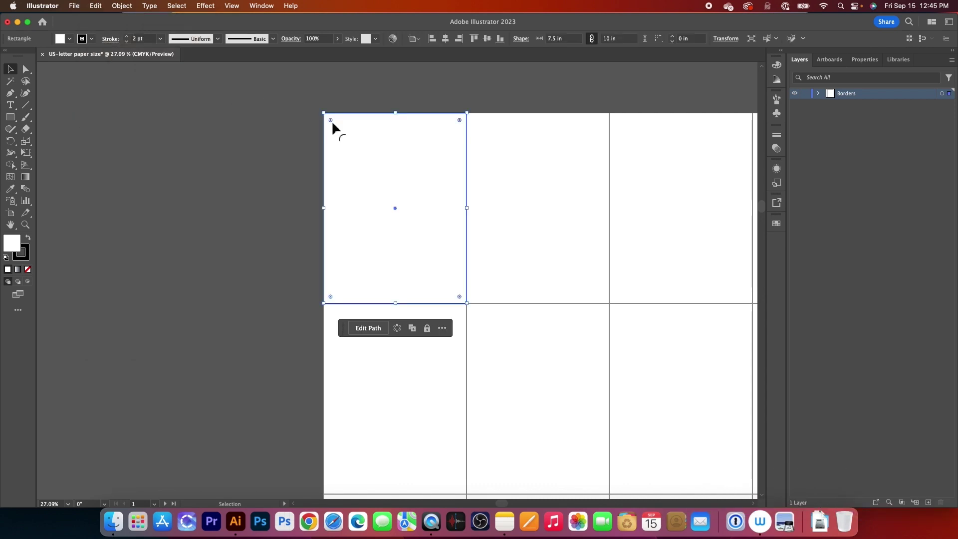
Fill the border rectangle on the first artboard with green and deselect it.
left_click(63, 42)
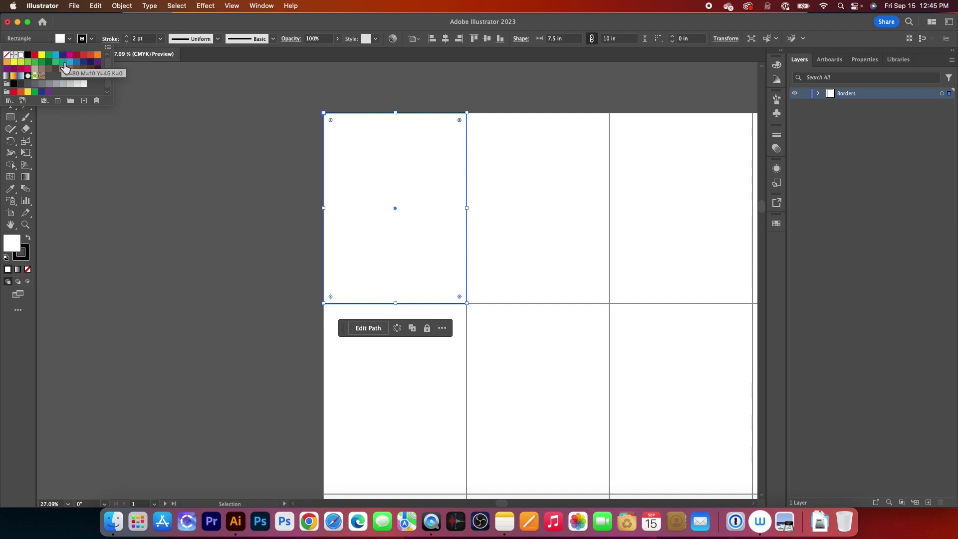
left_click(48, 54)
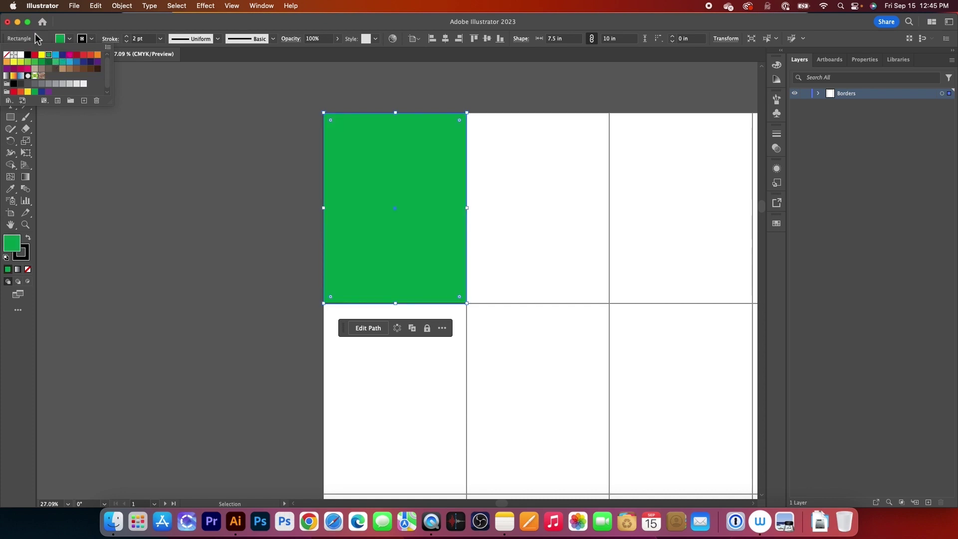
left_click(398, 251)
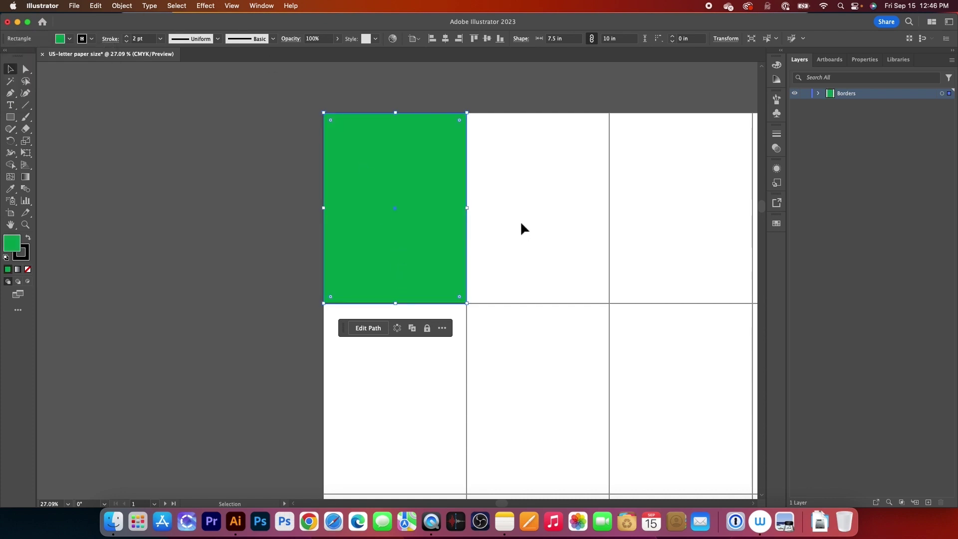
left_click(521, 224)
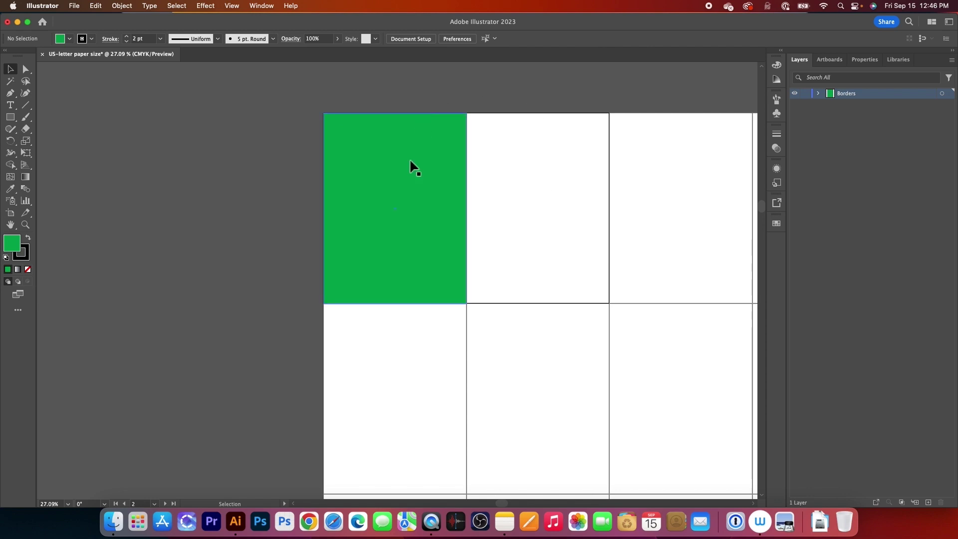
Cut the border rectangle from the first artboard and paste it on all artboards.
left_click(402, 220)
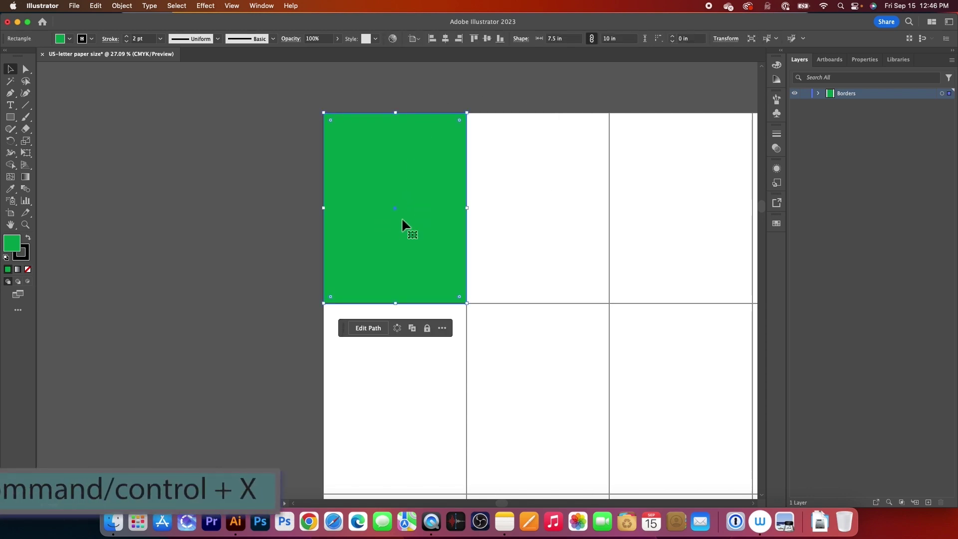
key("super+shift+b")
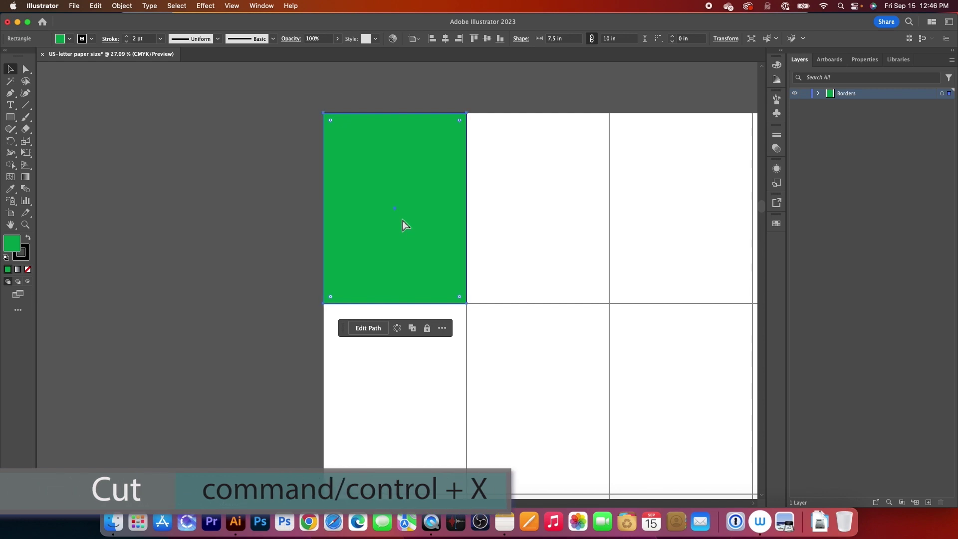
key("super+x")
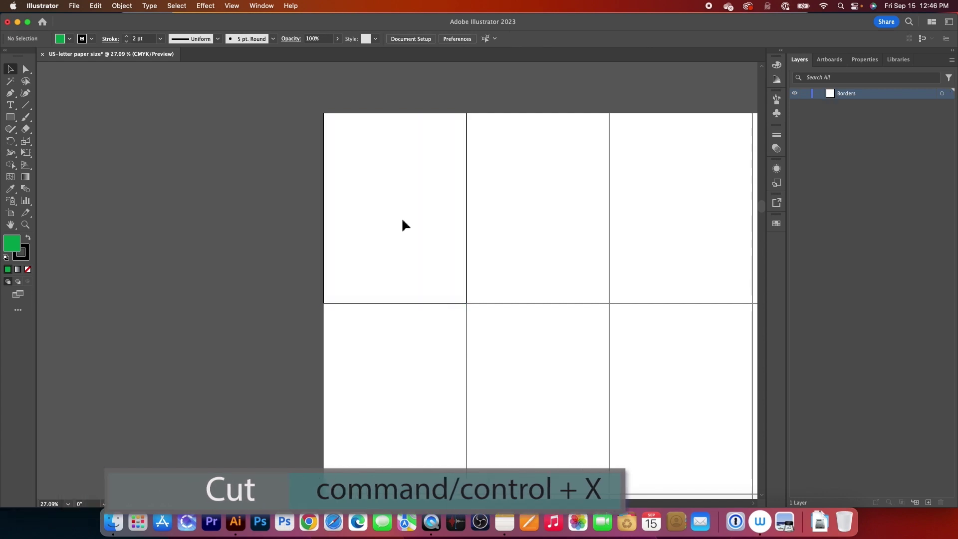
left_click(94, 7)
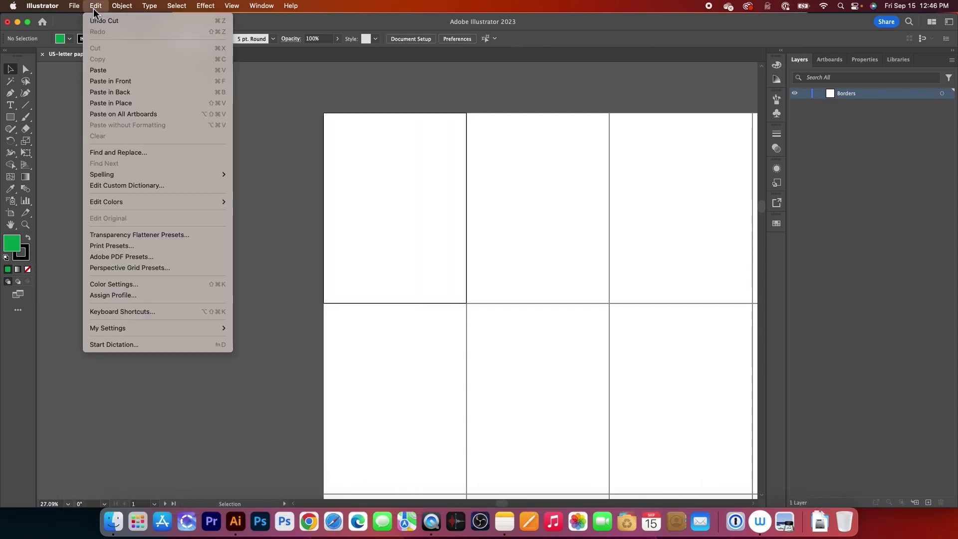
left_click(123, 116)
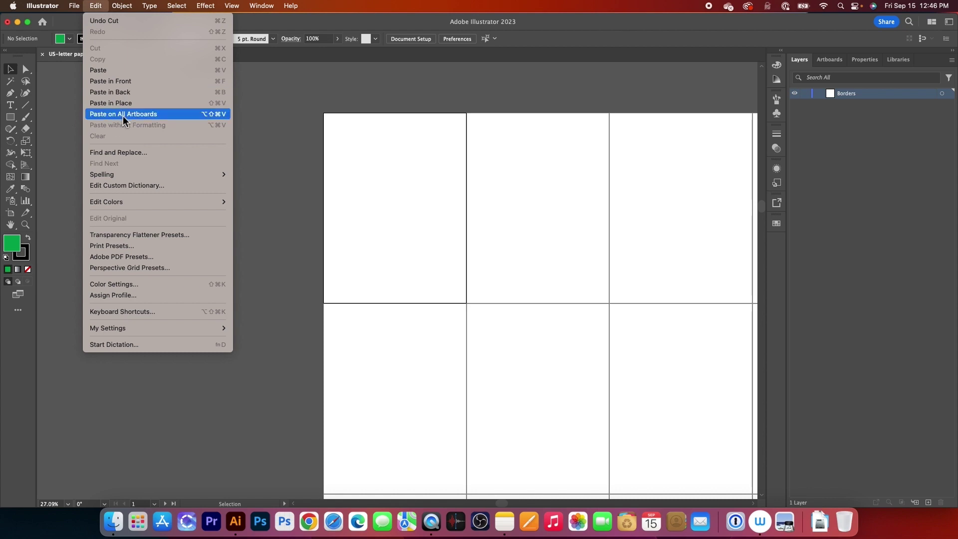
key("super+minus")
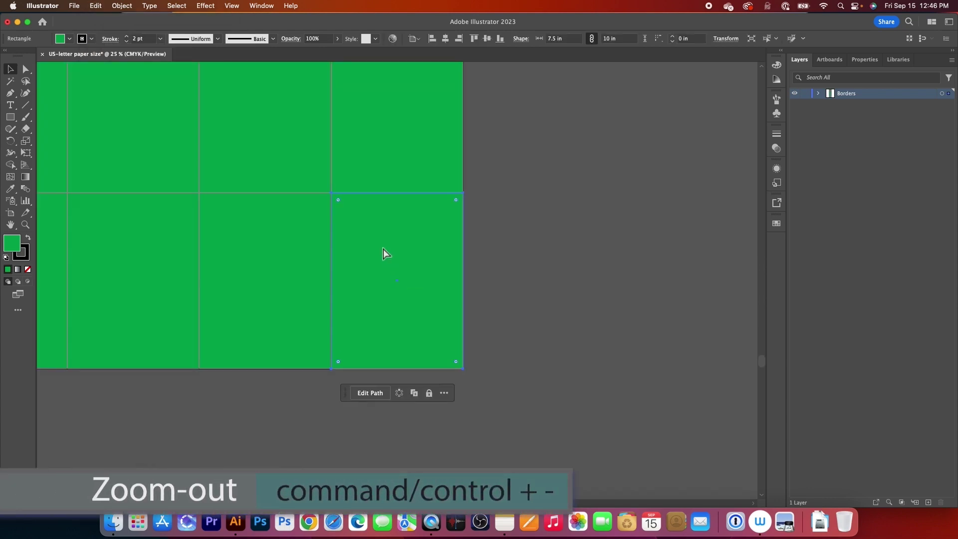
key("super+minus")
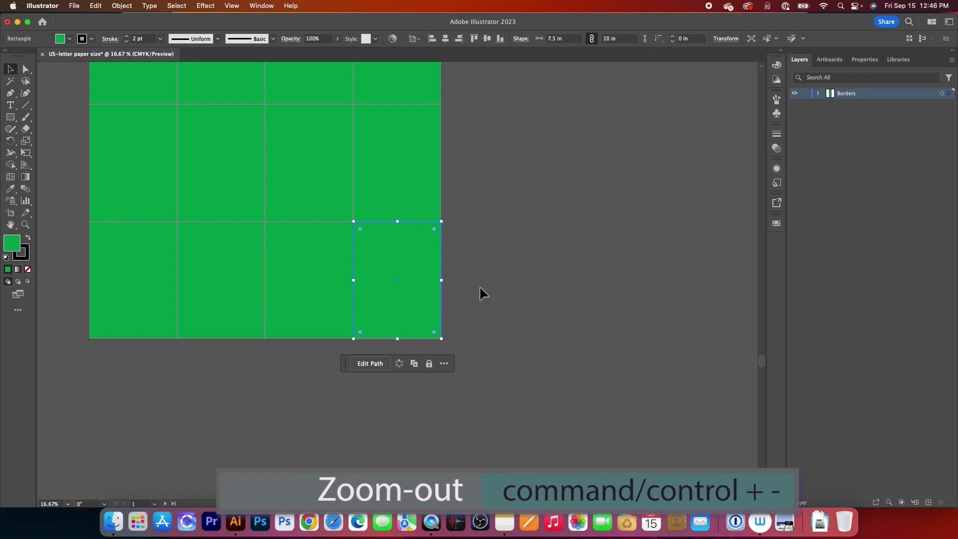
Select all the border rectangles, remove their fill and set their opacity to 70%.
key("super+a")
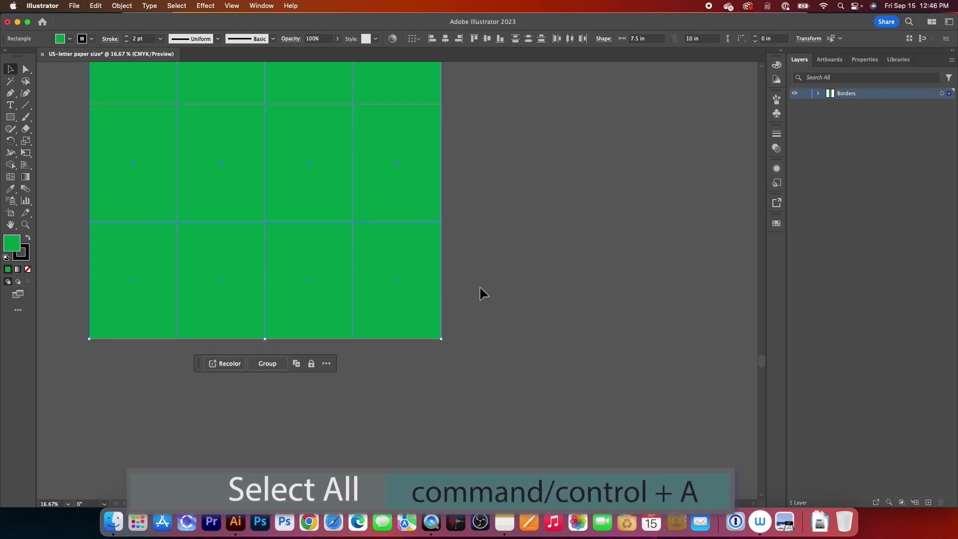
left_click(64, 39)
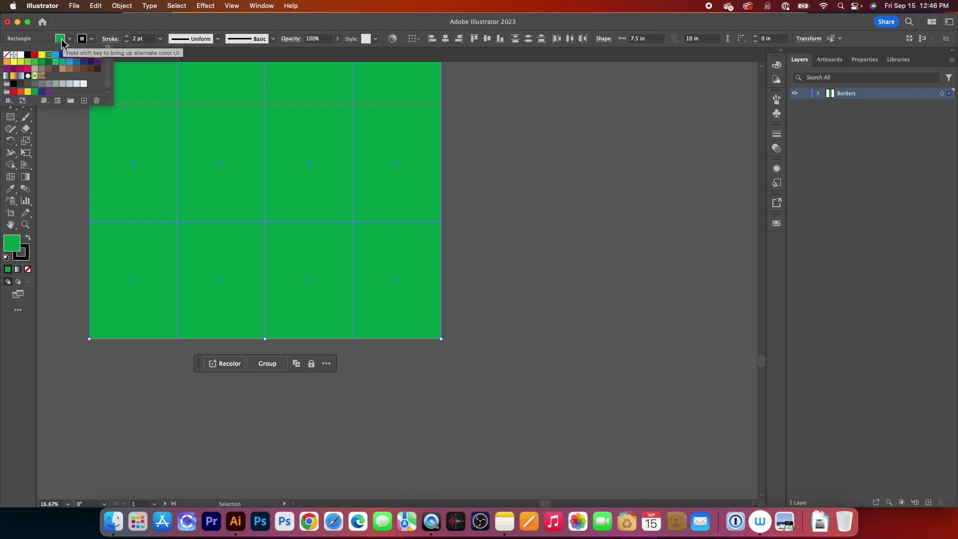
left_click(7, 55)
left_click(100, 34)
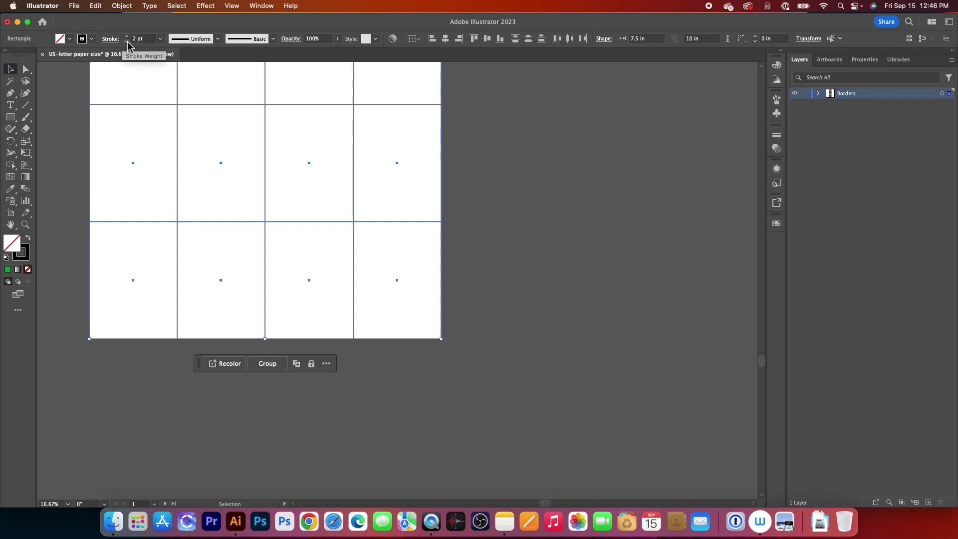
left_click(312, 40)
type("70")
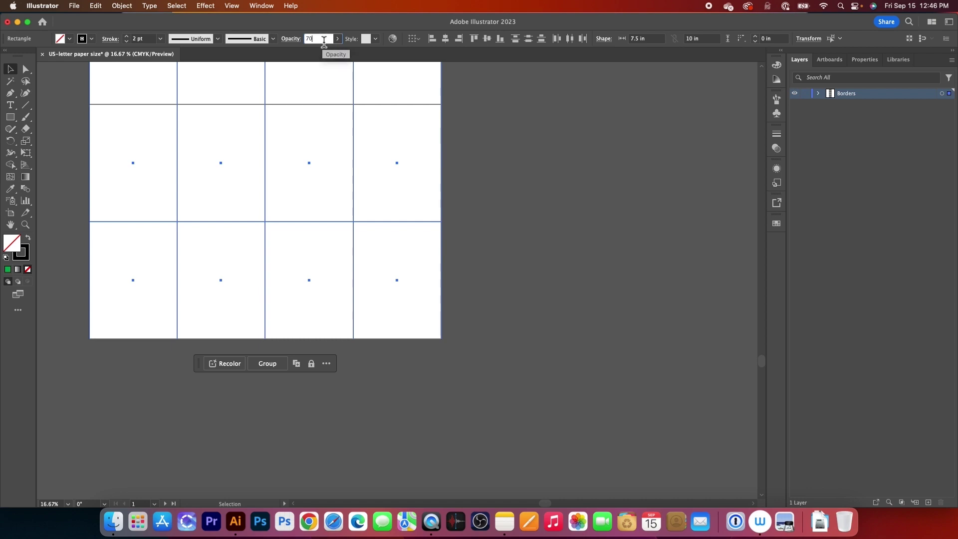
key("Return")
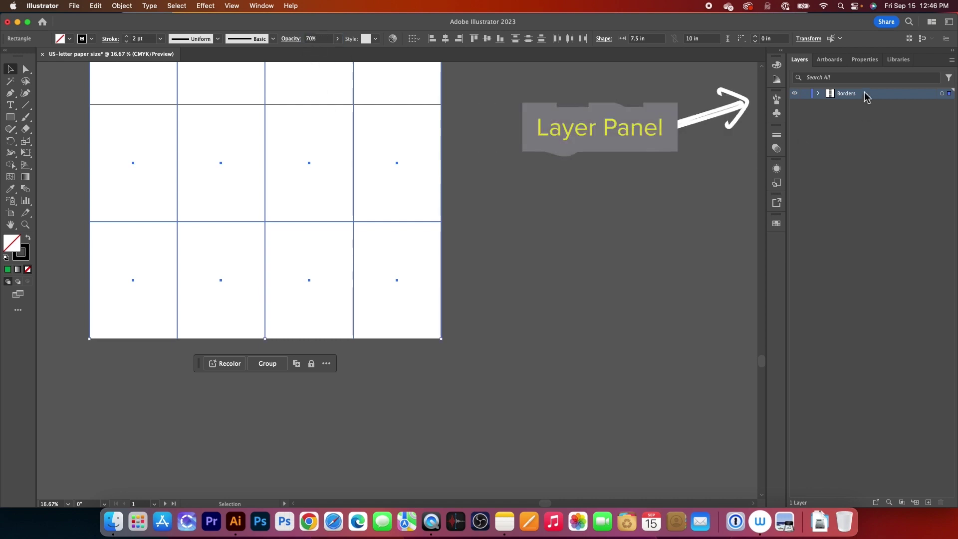
Lock the Borders layer and create a new layer named "Circles" above it.
left_click(807, 95)
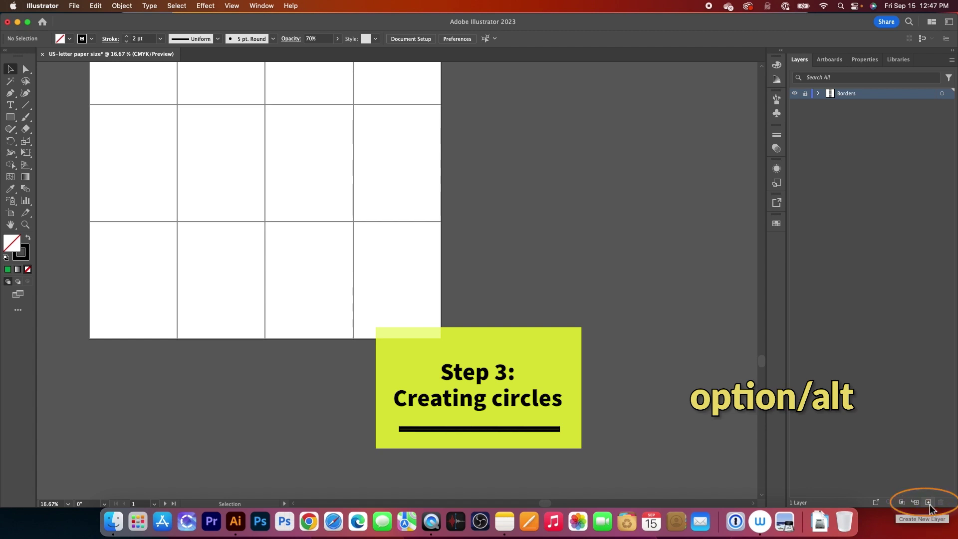
left_click(929, 504, "alt")
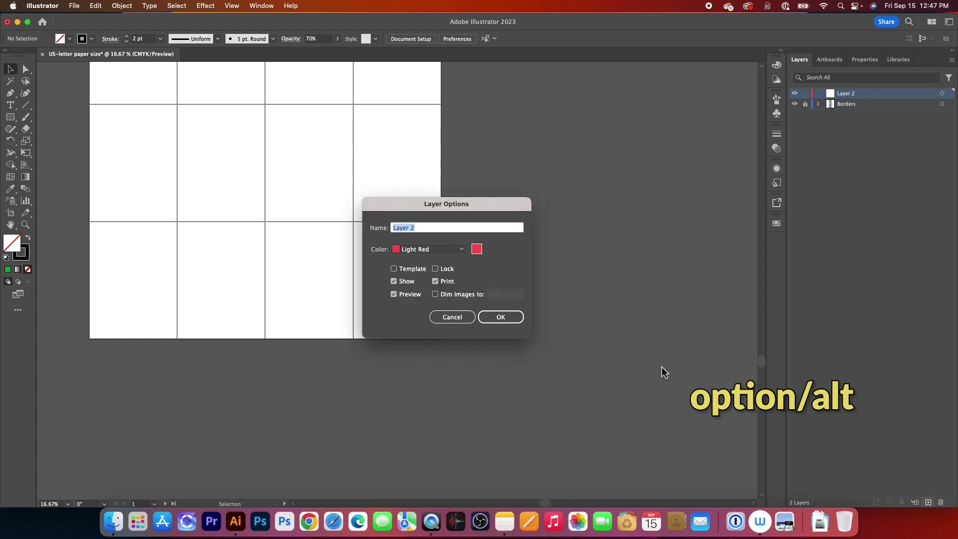
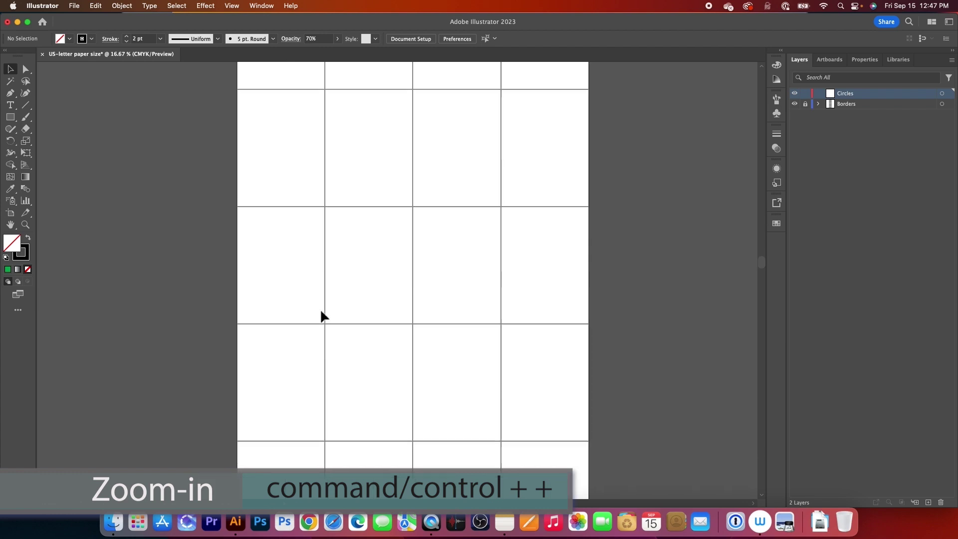
Create a circle 0.5 in wide and 0.5 in high on the Circles layer and center it on the first artboard's upper-left corner.
left_click(25, 225)
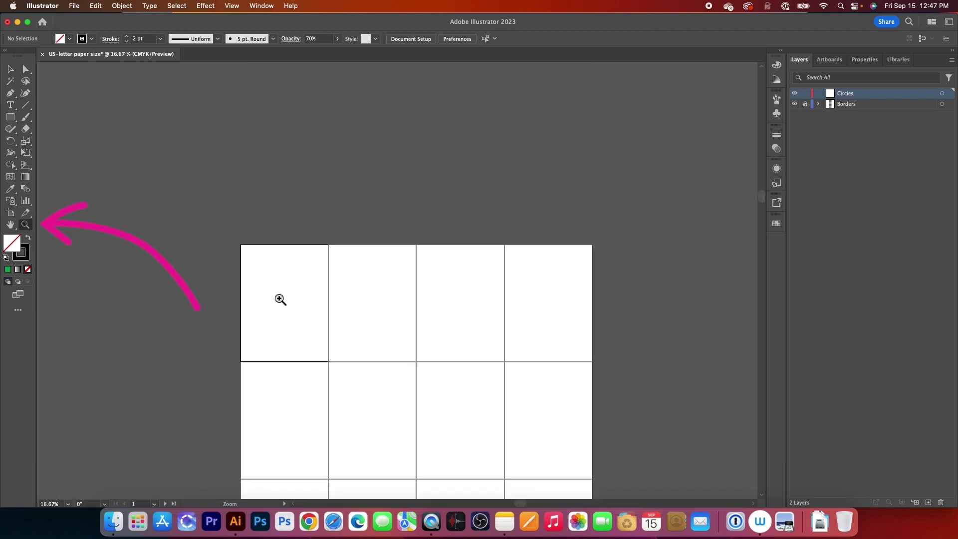
left_click_drag(241, 250, 597, 263)
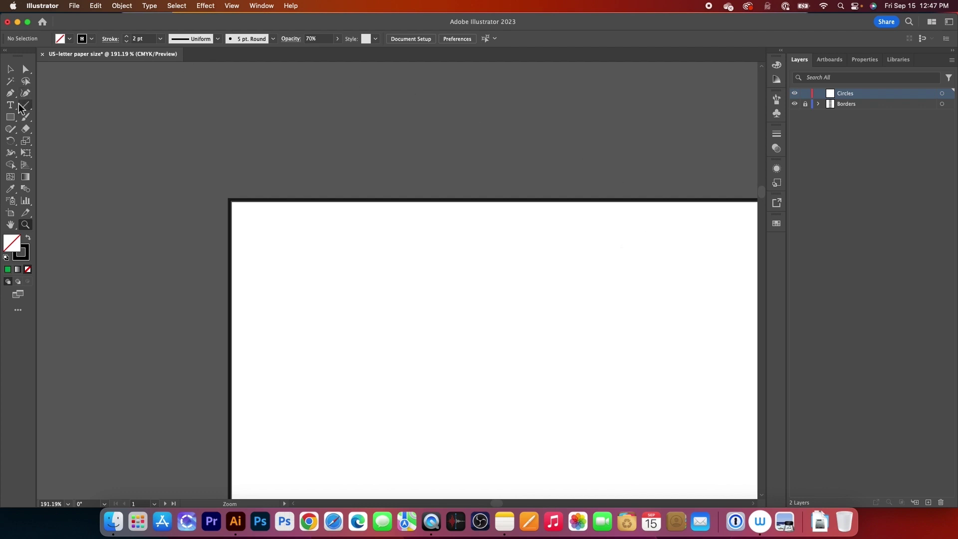
left_click(10, 117)
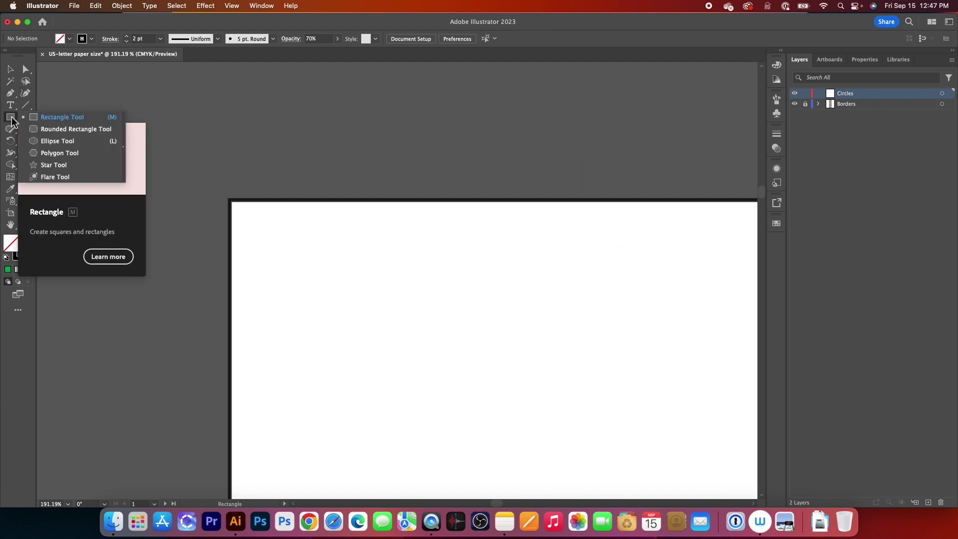
left_click(59, 141)
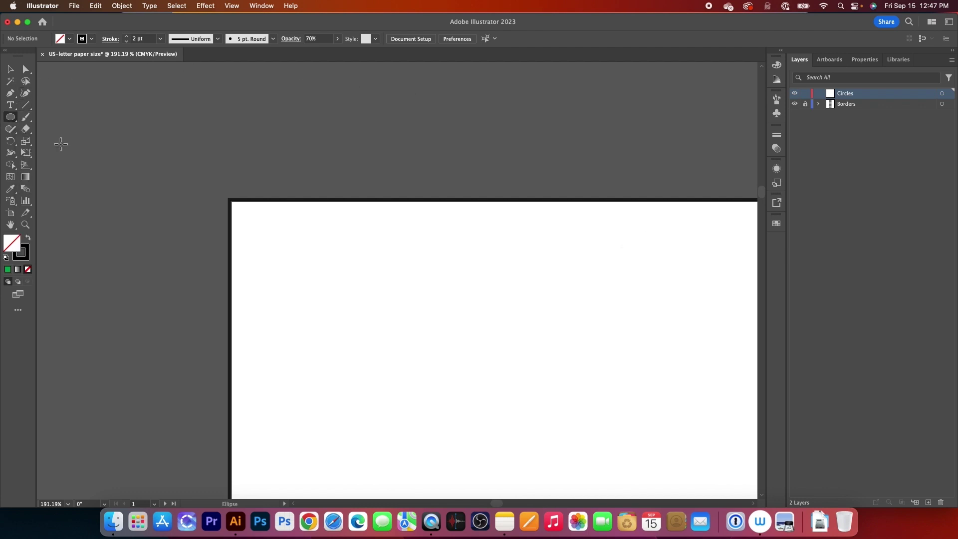
left_click(231, 203)
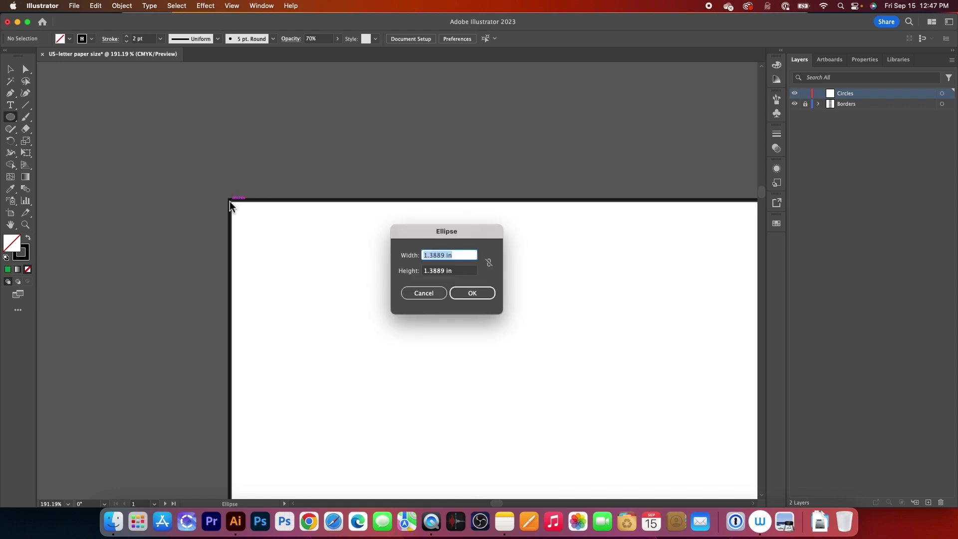
type(".5in")
key("Tab")
type(".5")
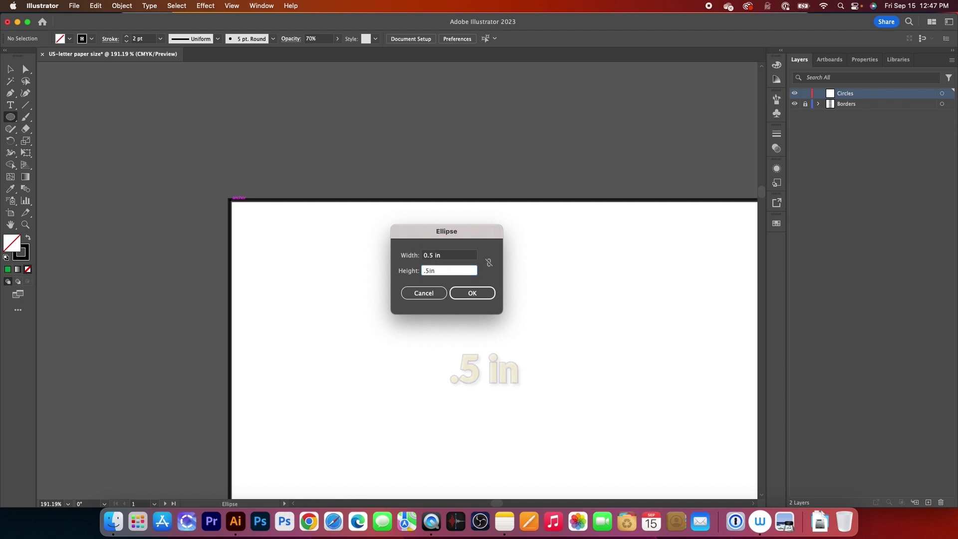
key("Return")
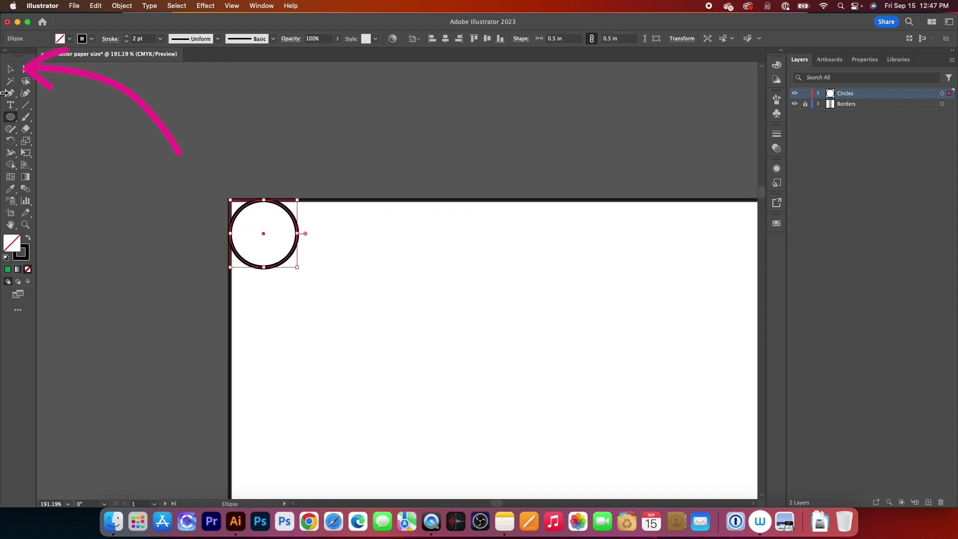
left_click(10, 69)
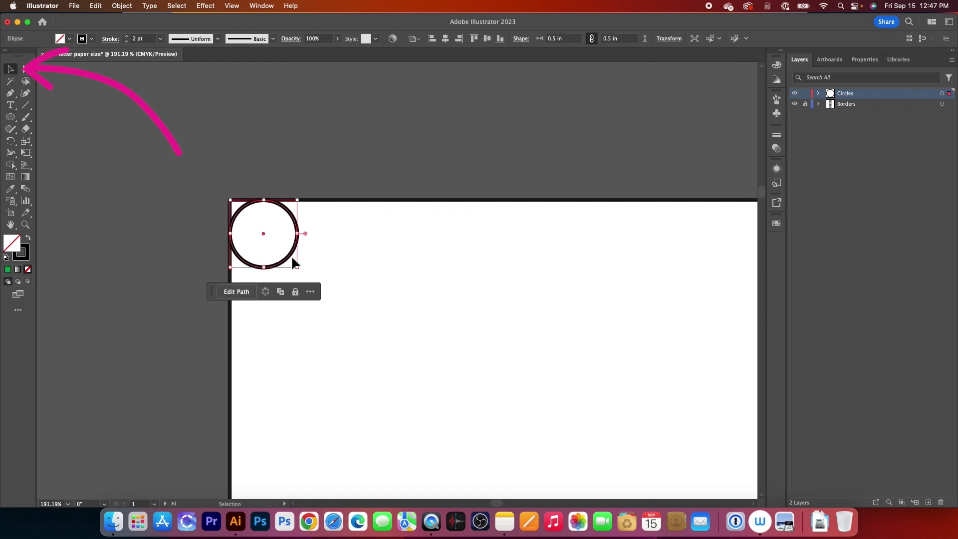
left_click_drag(294, 220, 261, 186)
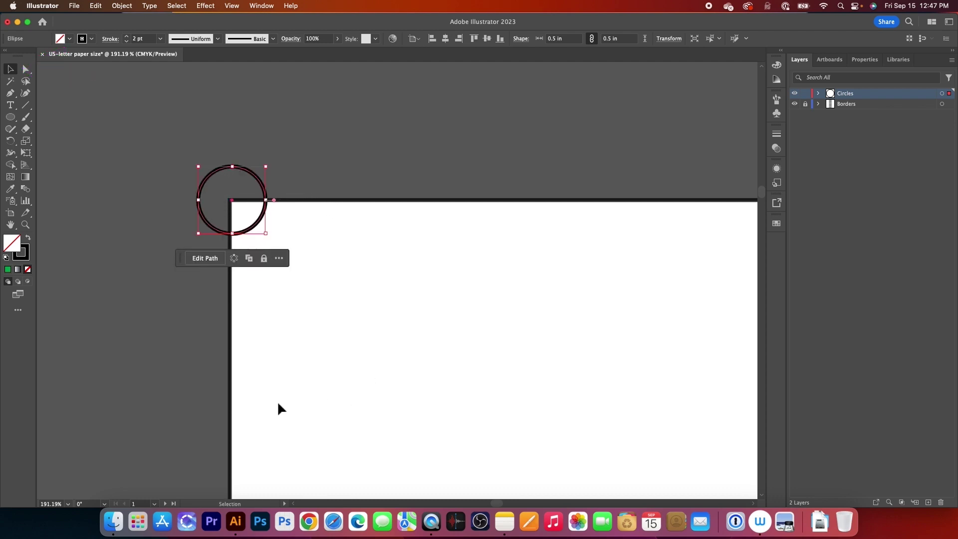
Fill the corner circle with green, remove its stroke and keep it selected.
left_click(70, 39)
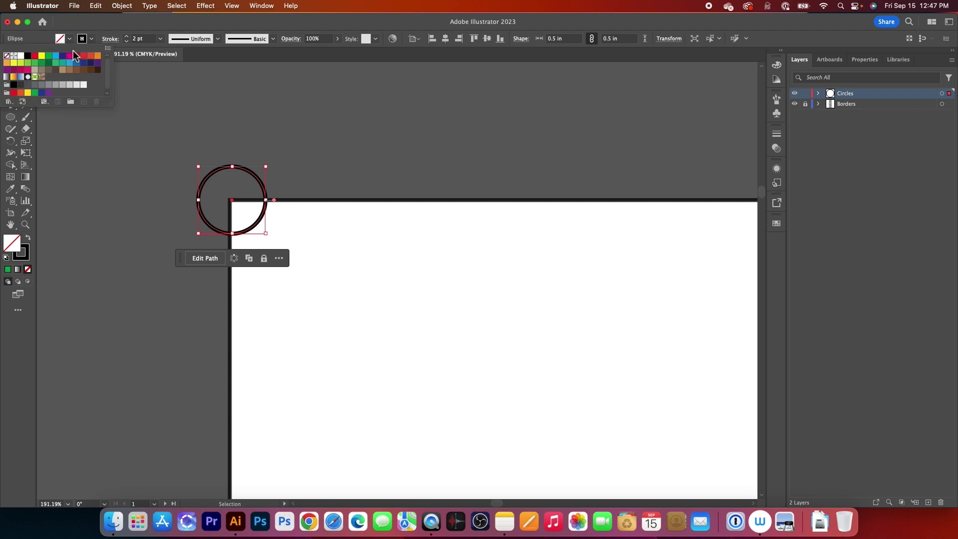
left_click(48, 56)
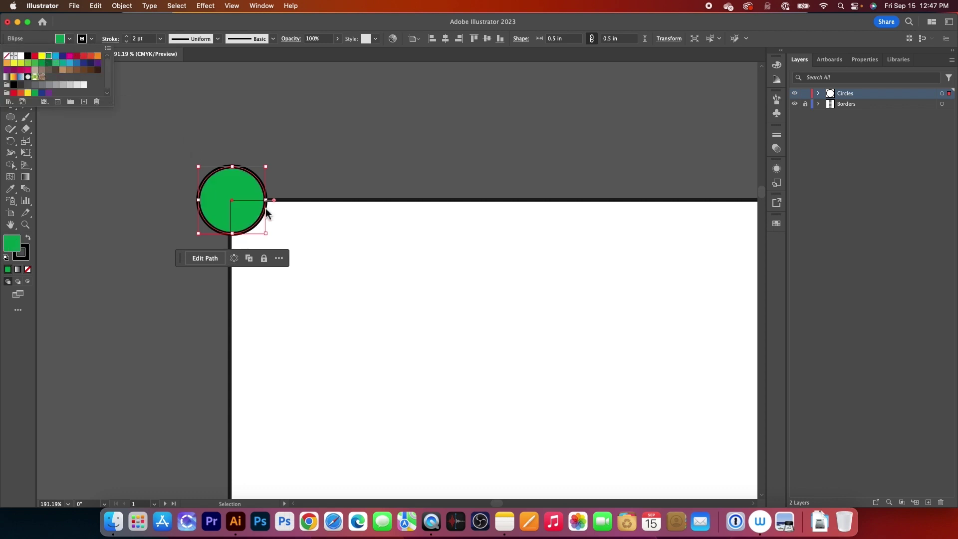
left_click(91, 39)
left_click(7, 55)
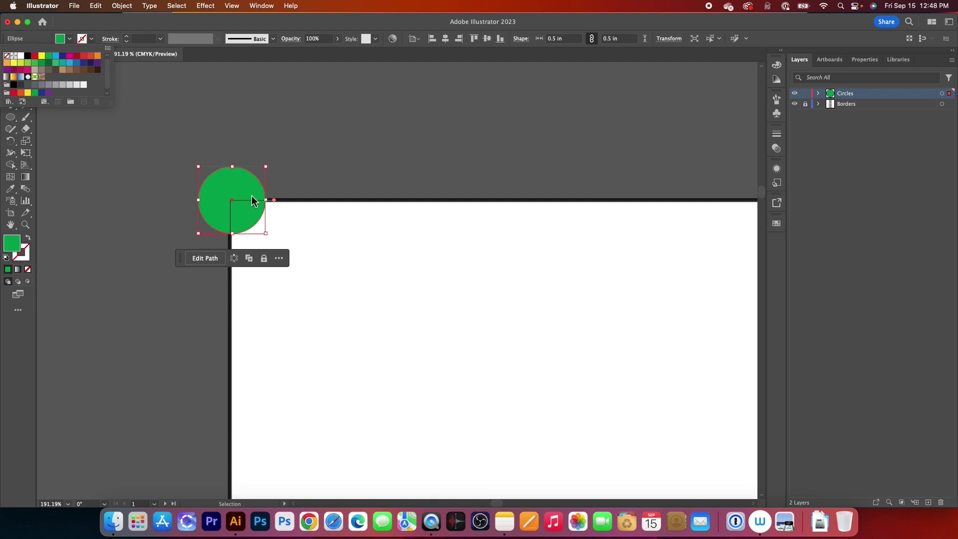
left_click(254, 187)
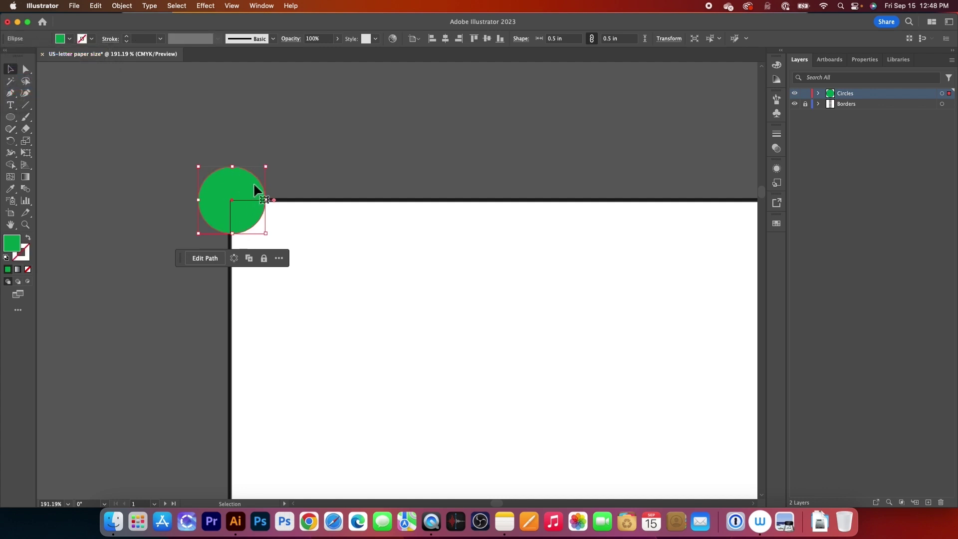
Align the green circle's center exactly with the first artboard's upper-left corner, then deselect it.
left_click_drag(250, 186, 245, 193)
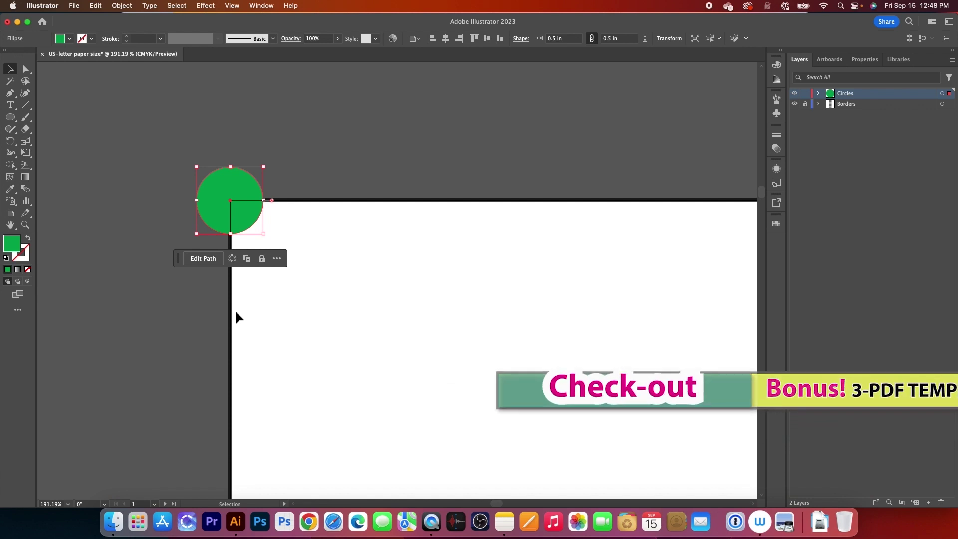
key("a")
key("super+1")
key("v")
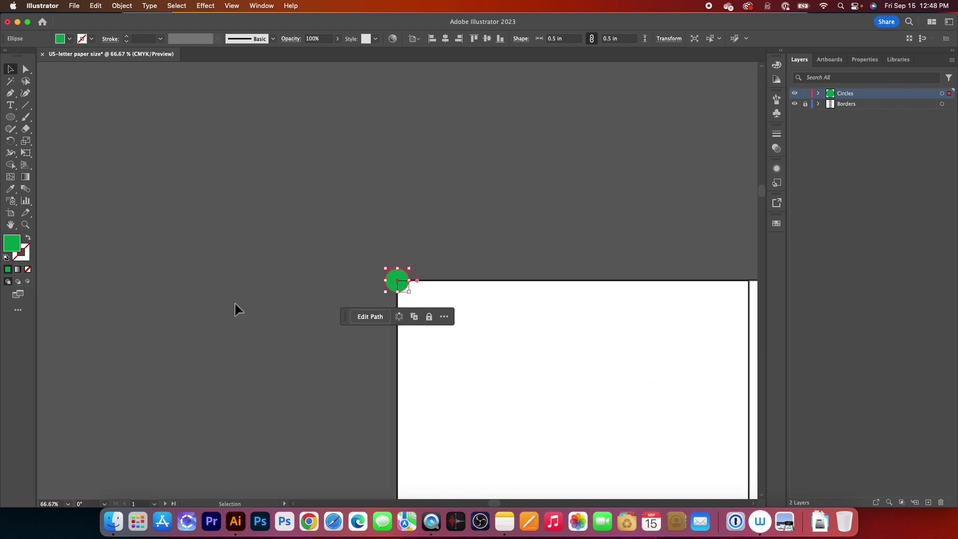
key("super+minus")
key("super+minus")
key("super+minus")
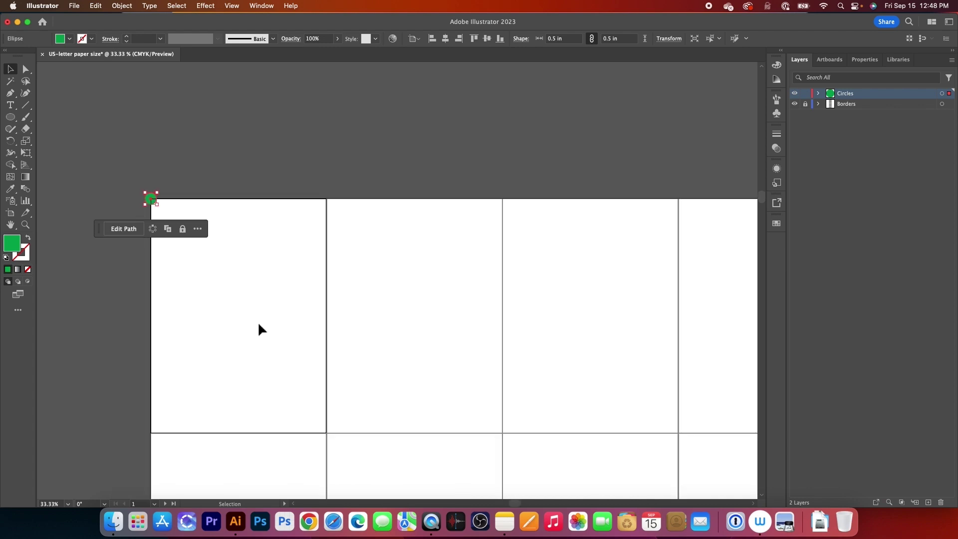
left_click(252, 234)
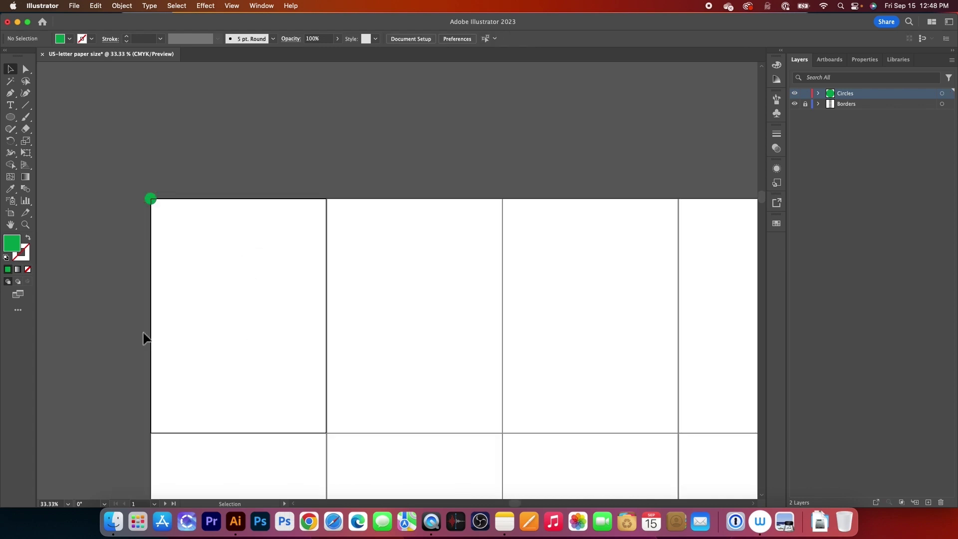
Cut the green corner circle and paste it back in place on the first artboard.
left_click(151, 199)
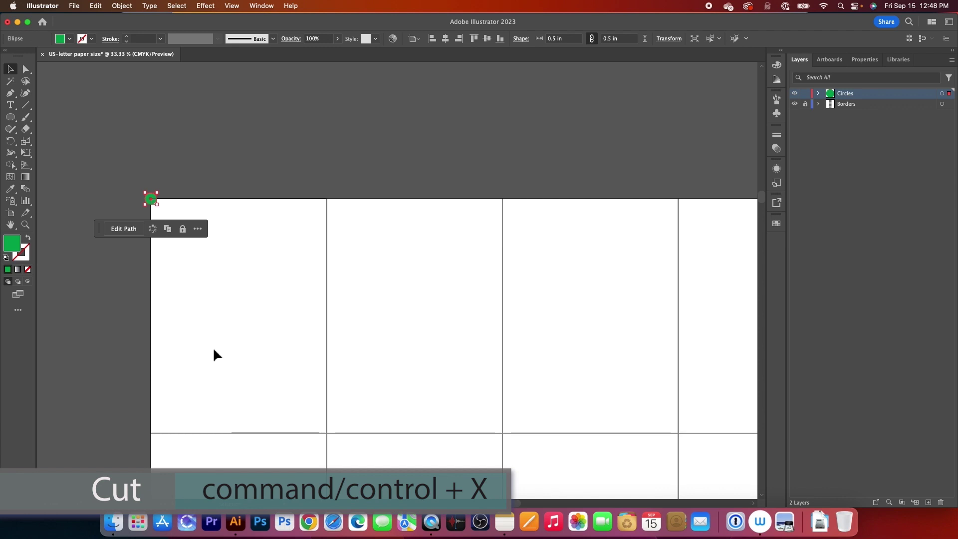
key("super+x")
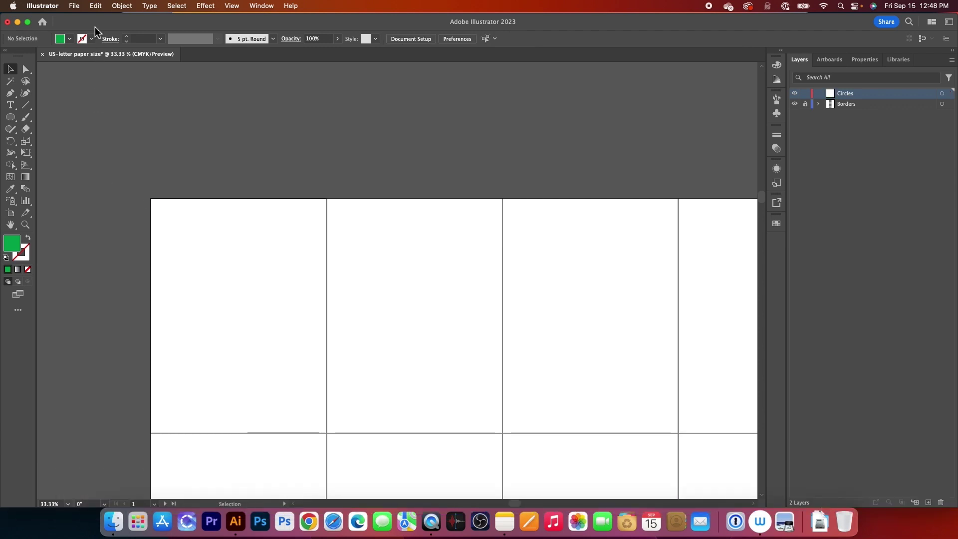
left_click(95, 6)
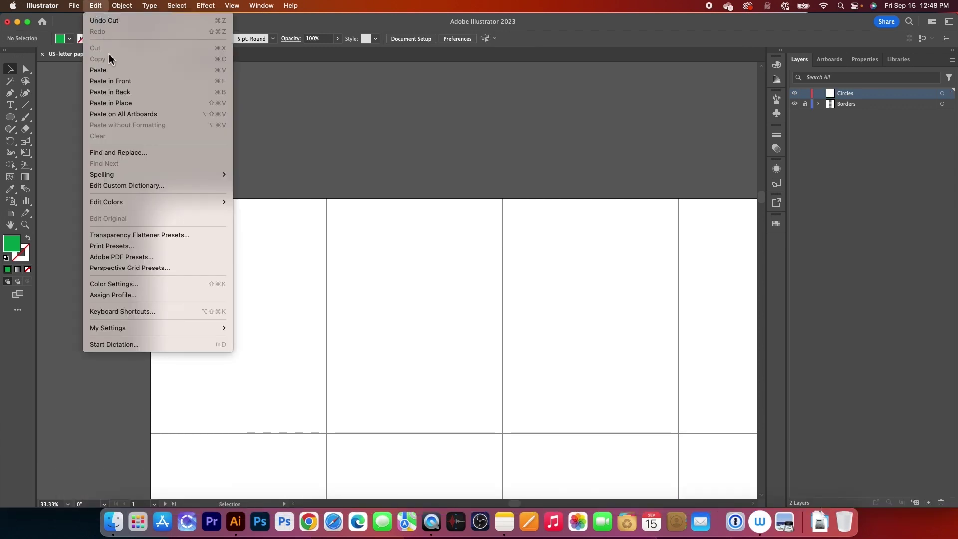
left_click(154, 103)
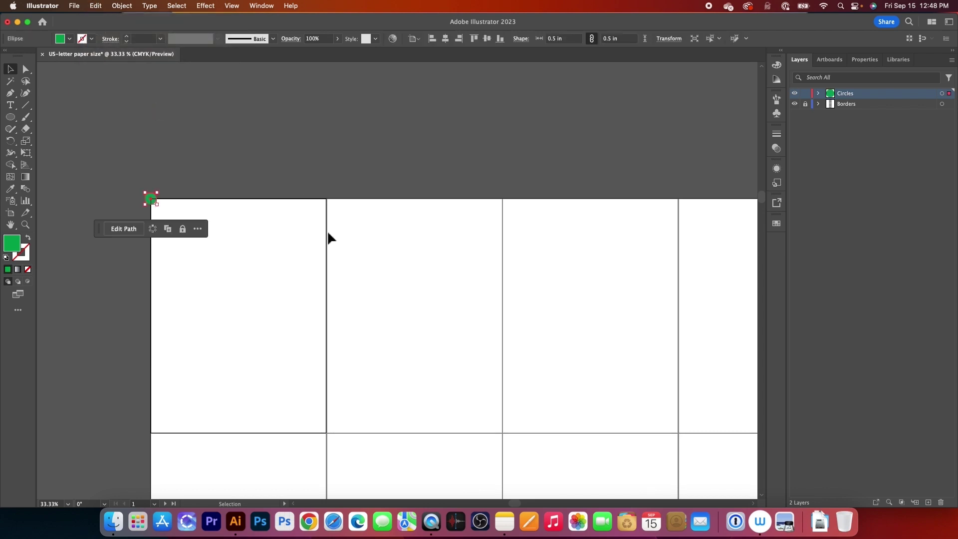
left_click(247, 231)
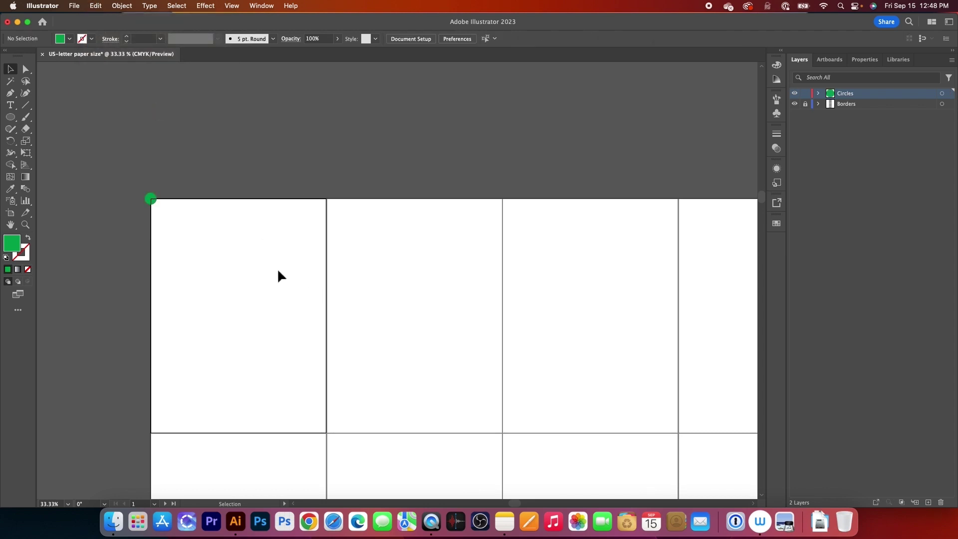
Cut the green corner circle and paste it on all artboards.
left_click_drag(139, 191, 150, 203)
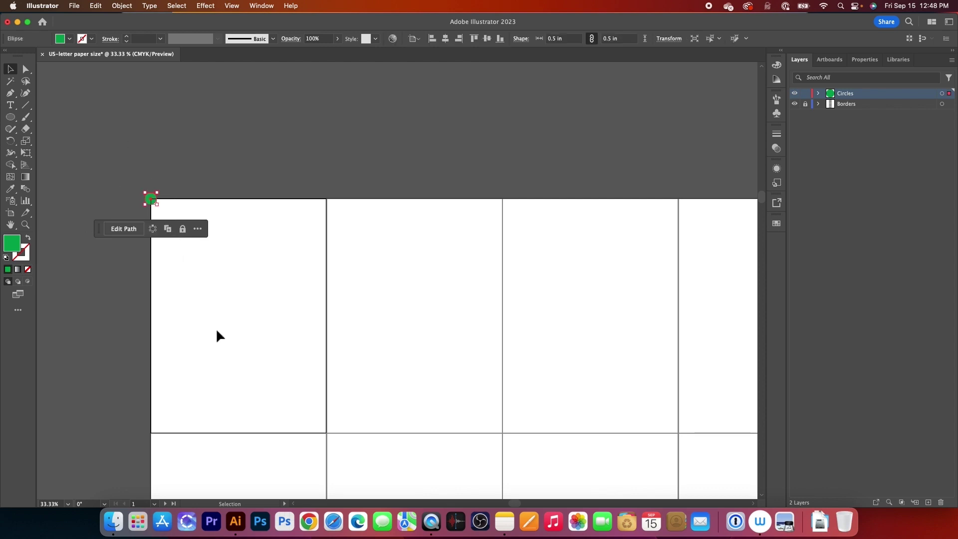
key("a")
key("Delete")
key("v")
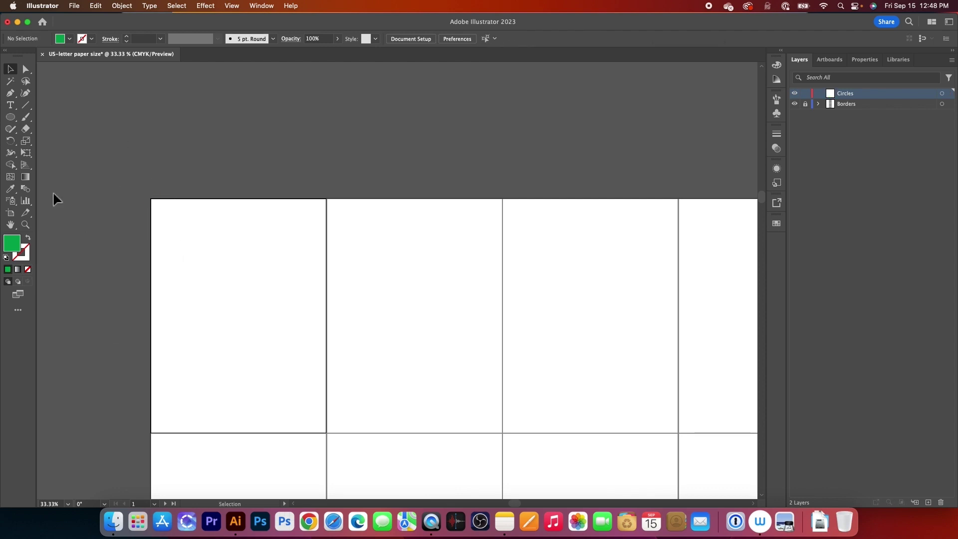
left_click(97, 7)
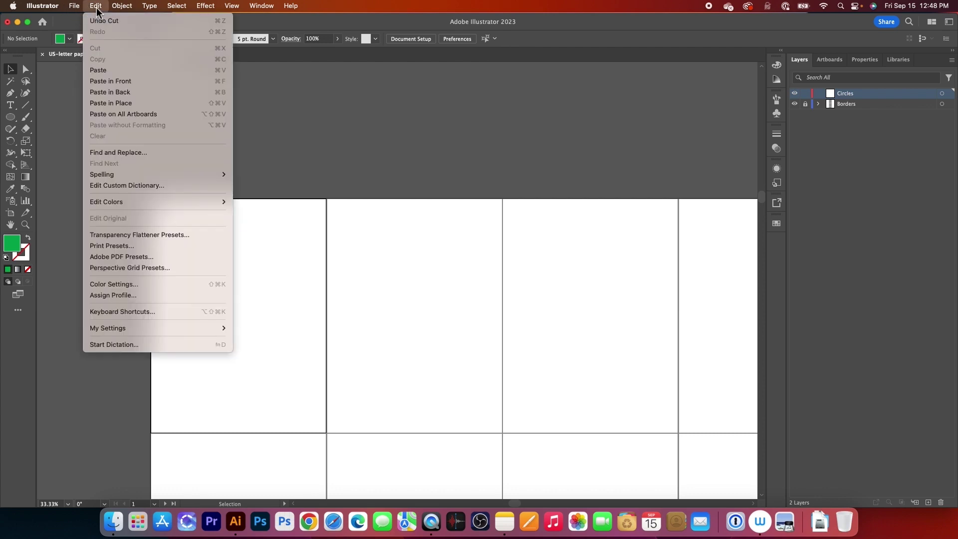
left_click(126, 120)
Duplicate the lowest row of circles 10 in straight down onto the bottom edge of the last artboard row.
key("super+minus")
key("super+minus")
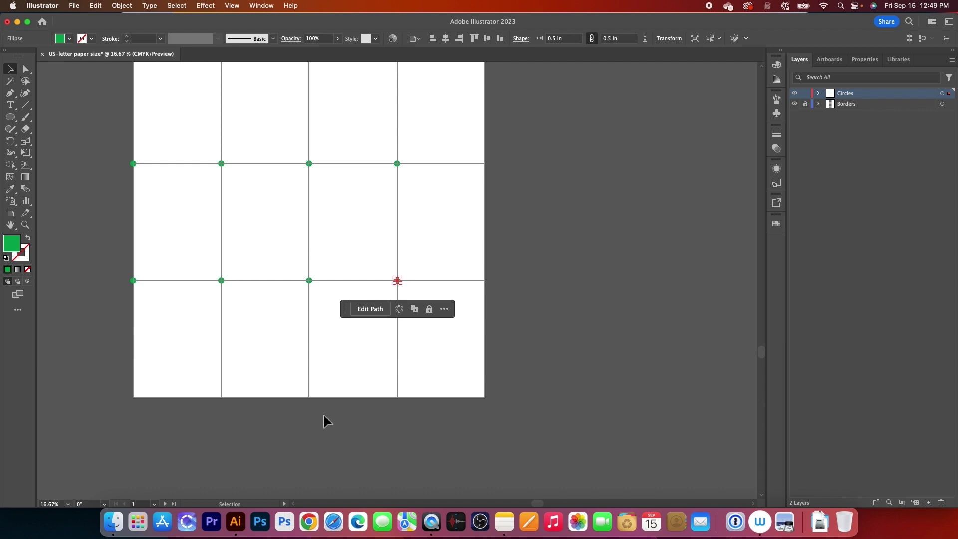
left_click_drag(81, 235, 446, 306)
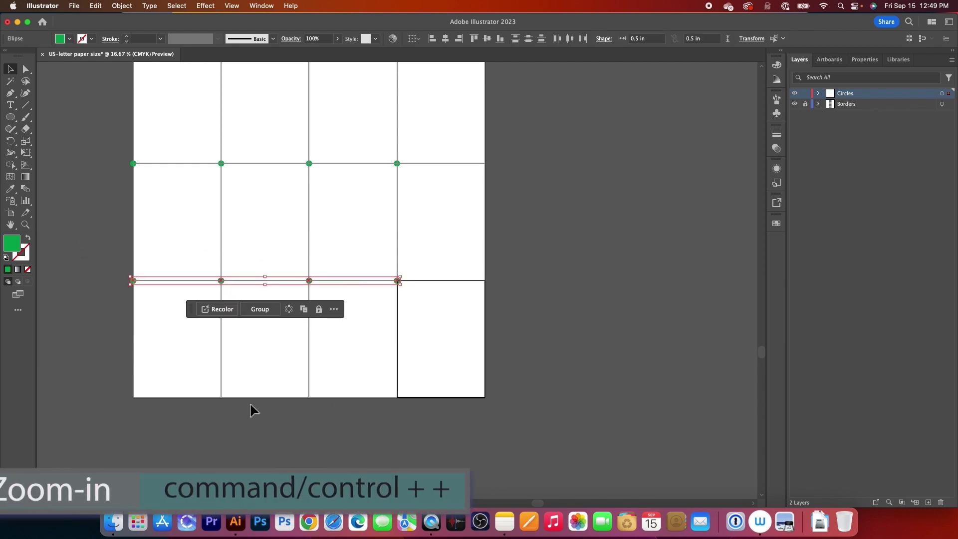
key("super+equal")
key("super+equal")
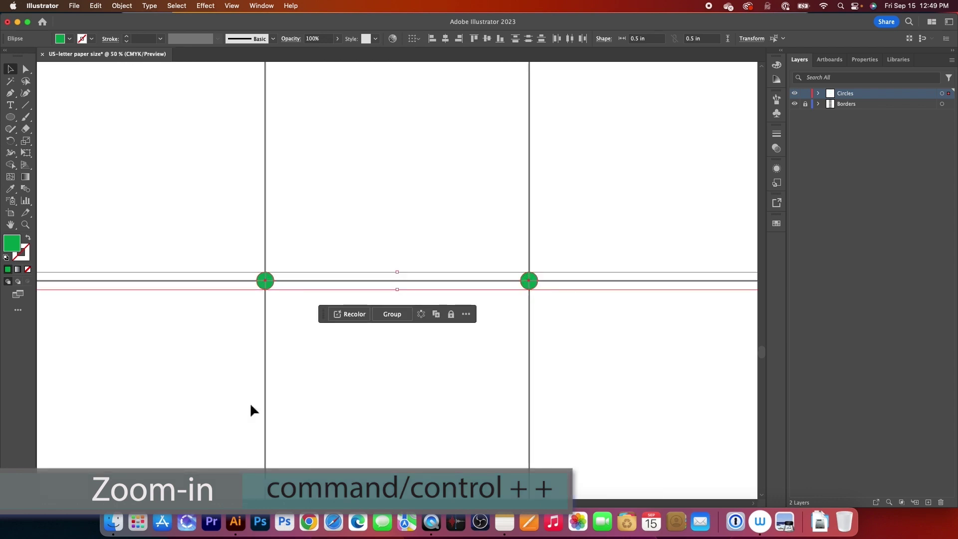
scroll(251, 406, "down", 5)
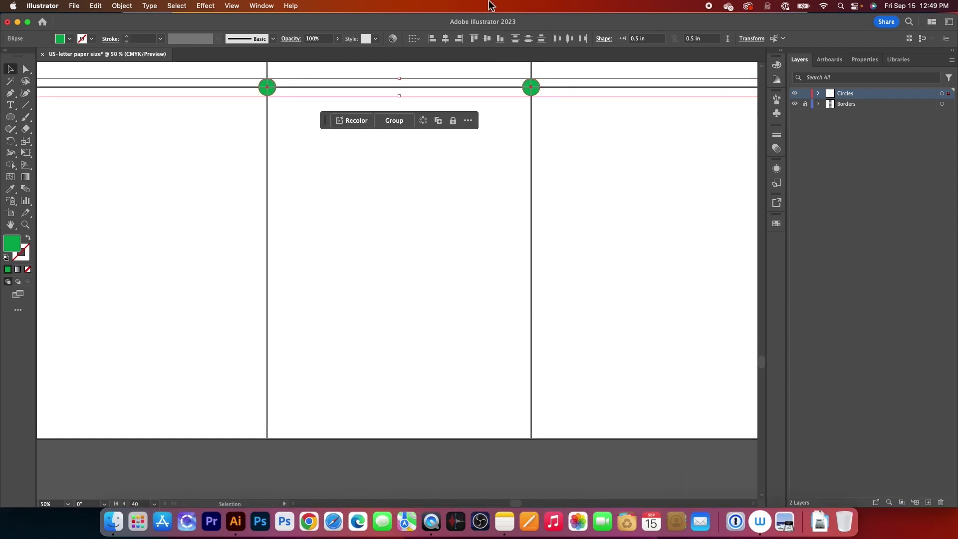
left_click_drag(535, 93, 531, 440)
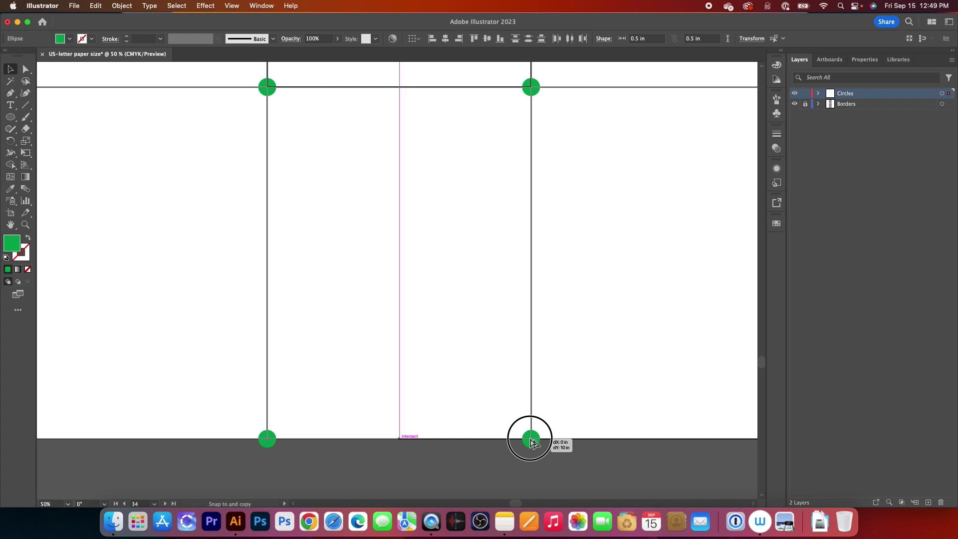
left_click_drag(531, 441, 531, 439)
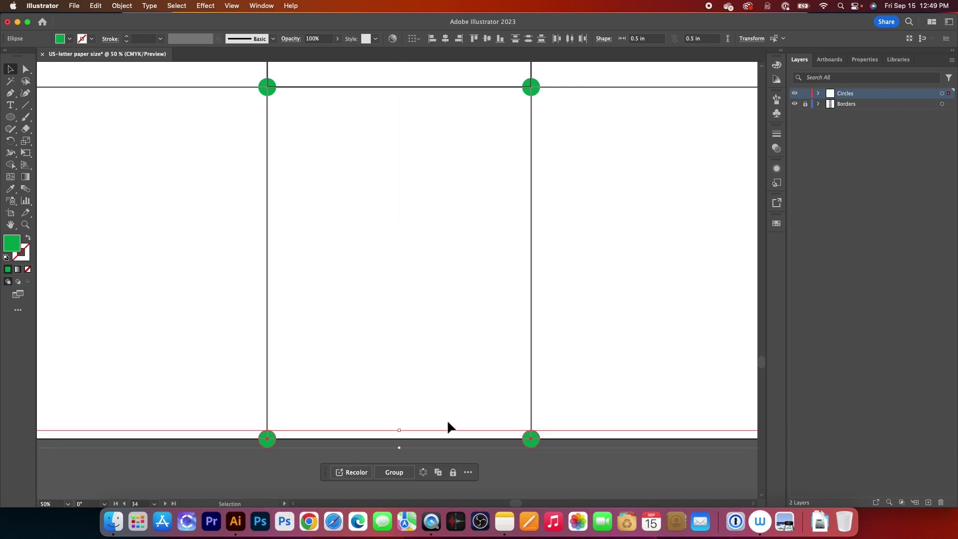
Duplicate the rightmost column of circles horizontally onto the right outer edge of the artboard grid, then deselect.
scroll(447, 419, "down", 7)
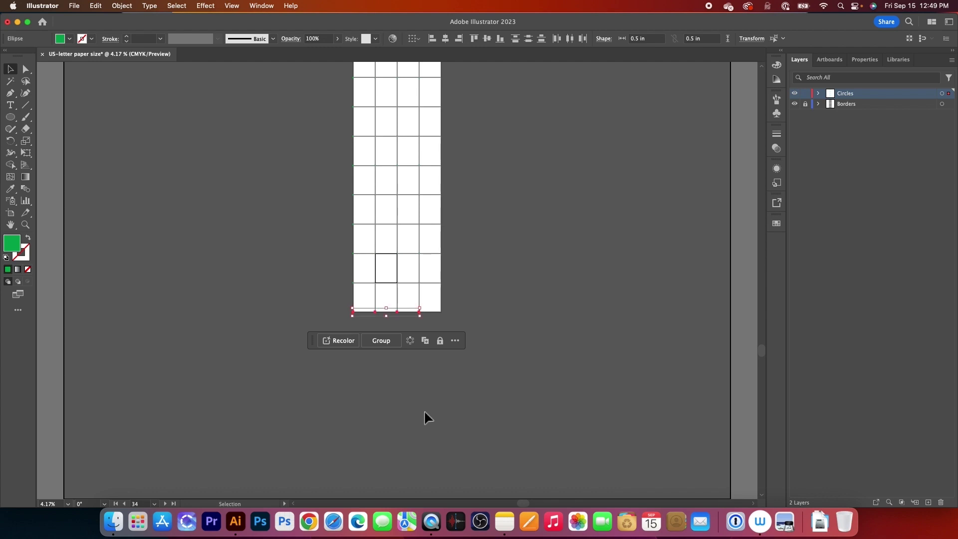
scroll(428, 418, "up", 5)
scroll(428, 418, "down", 1)
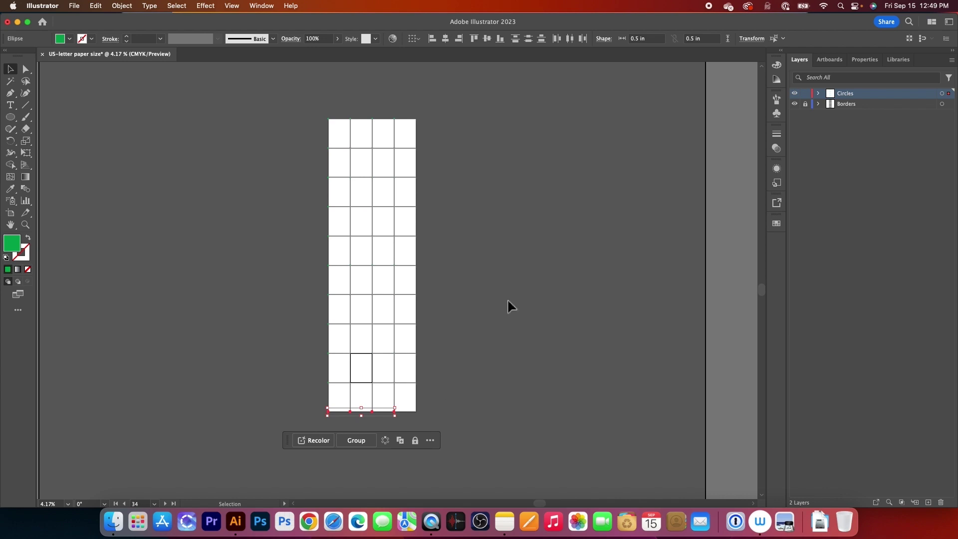
left_click(492, 268)
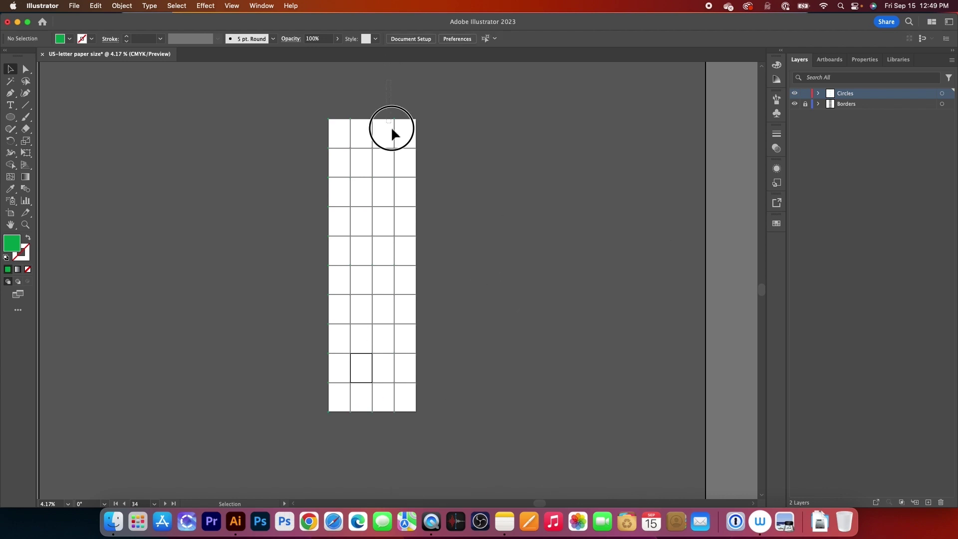
left_click_drag(392, 204, 402, 415)
key("super+equal")
key("super+equal")
key("super+equal")
key("super+equal")
key("super+equal")
key("super+equal")
key("super+equal")
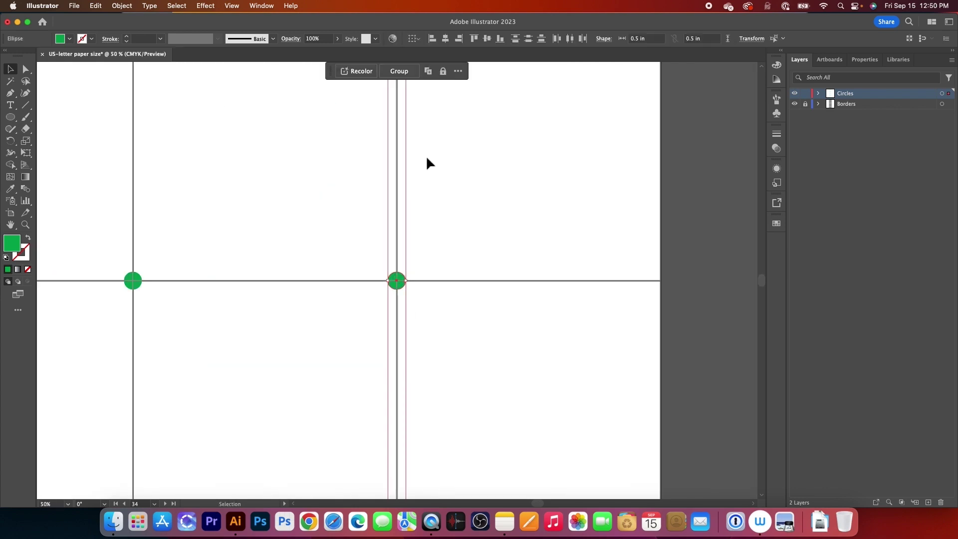
left_click_drag(400, 281, 664, 286)
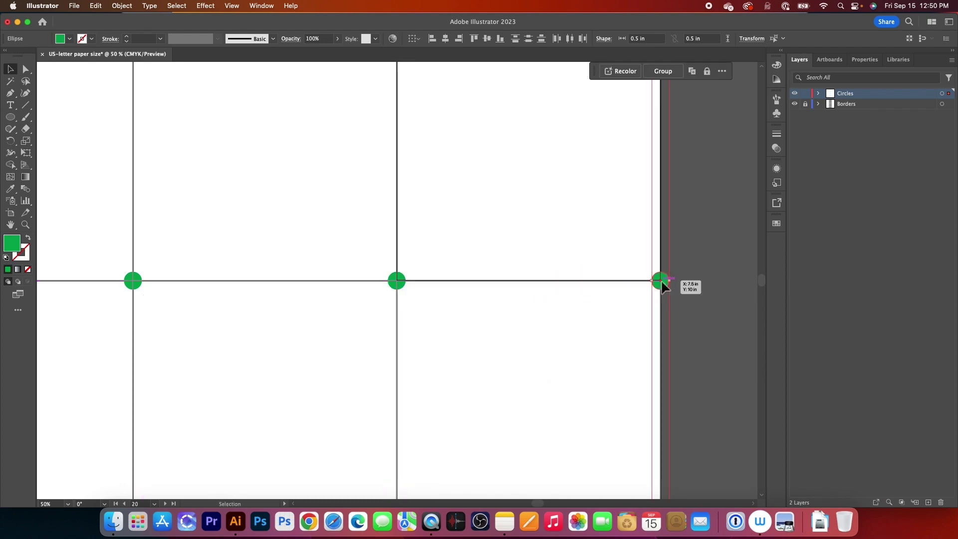
left_click(719, 279)
Select all the circles, fill them with dark gray and set their opacity to 70%.
key("super+minus")
key("super+minus")
key("super+minus")
key("super+minus")
key("super+minus")
key("super+minus")
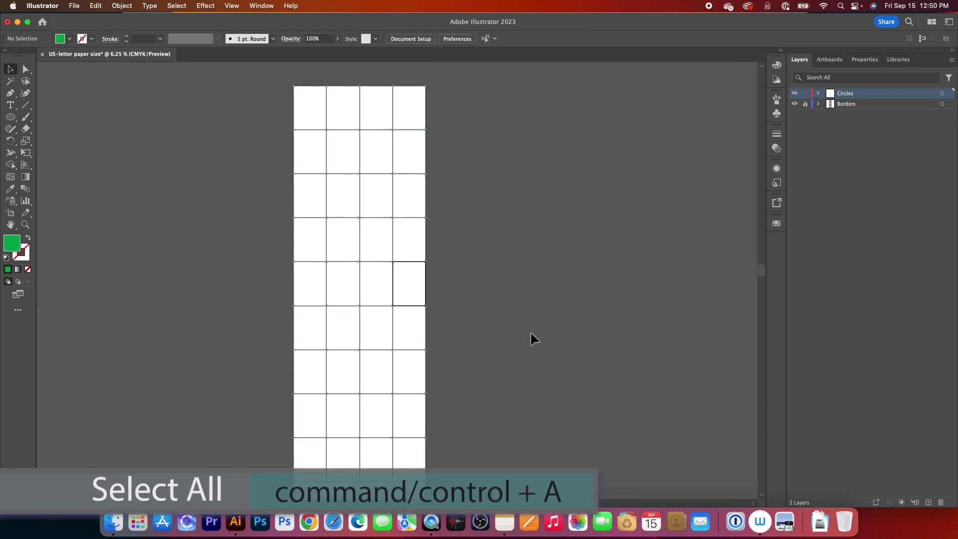
key("super+a")
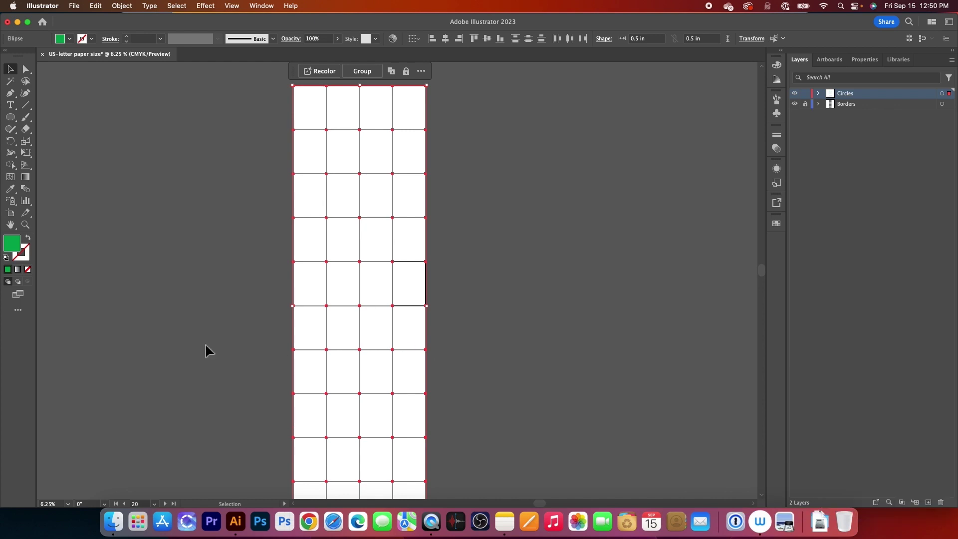
left_click(69, 39)
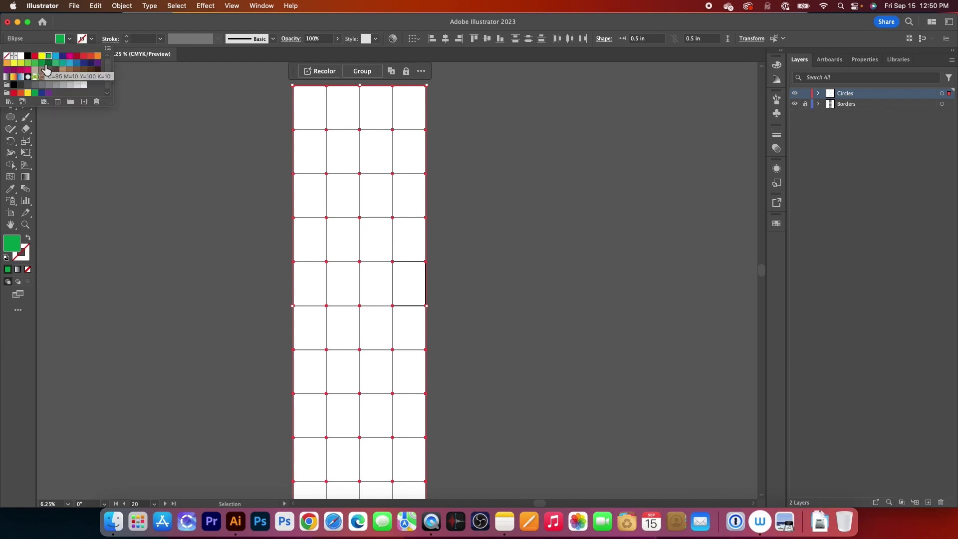
left_click(29, 86)
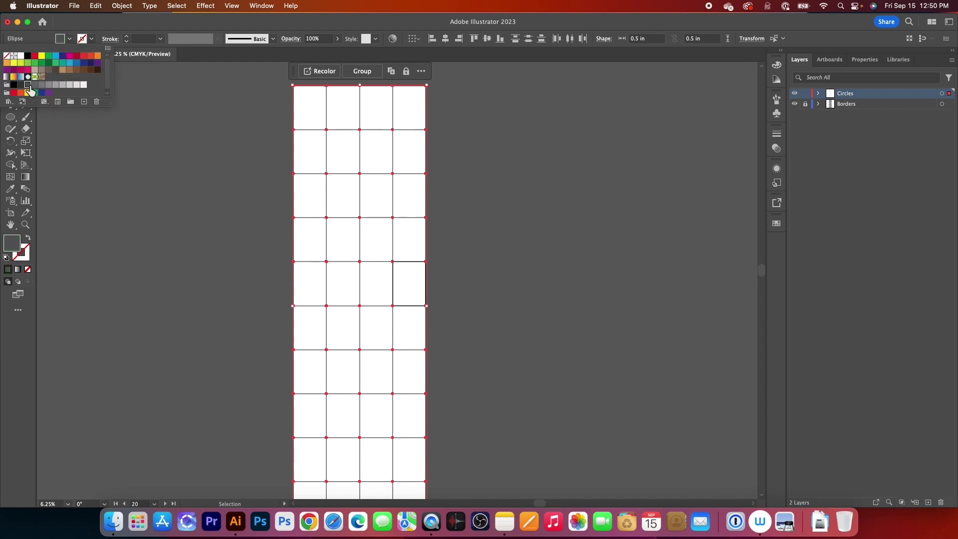
left_click(322, 43)
left_click(318, 39)
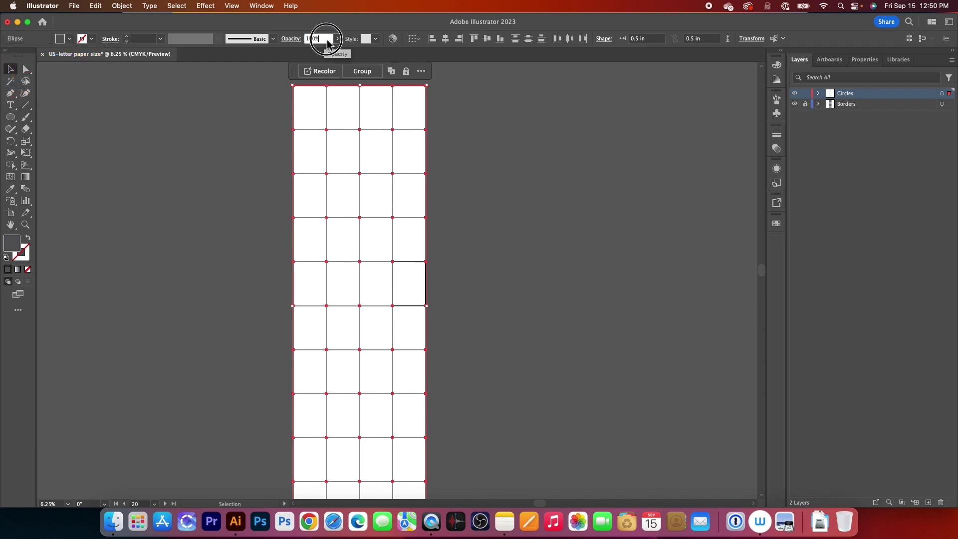
type("70")
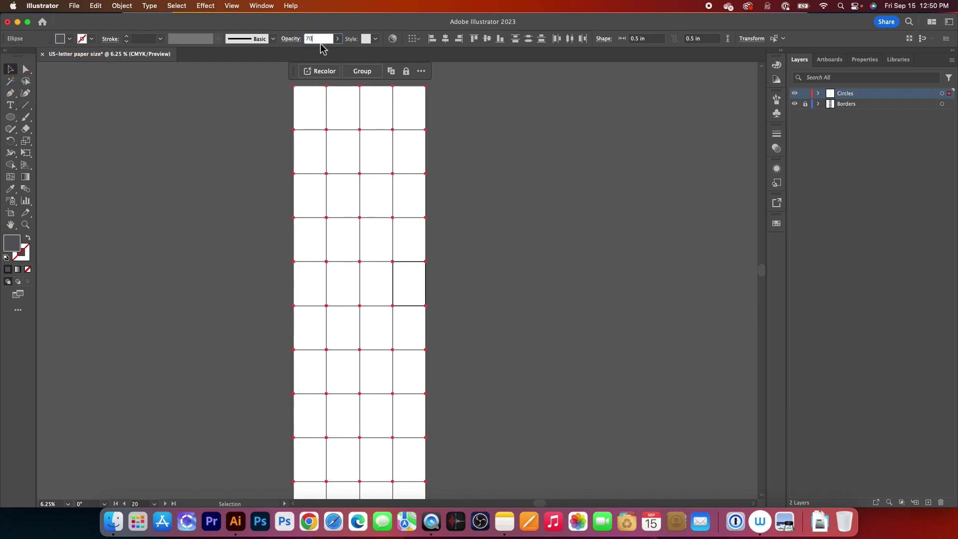
key("Return")
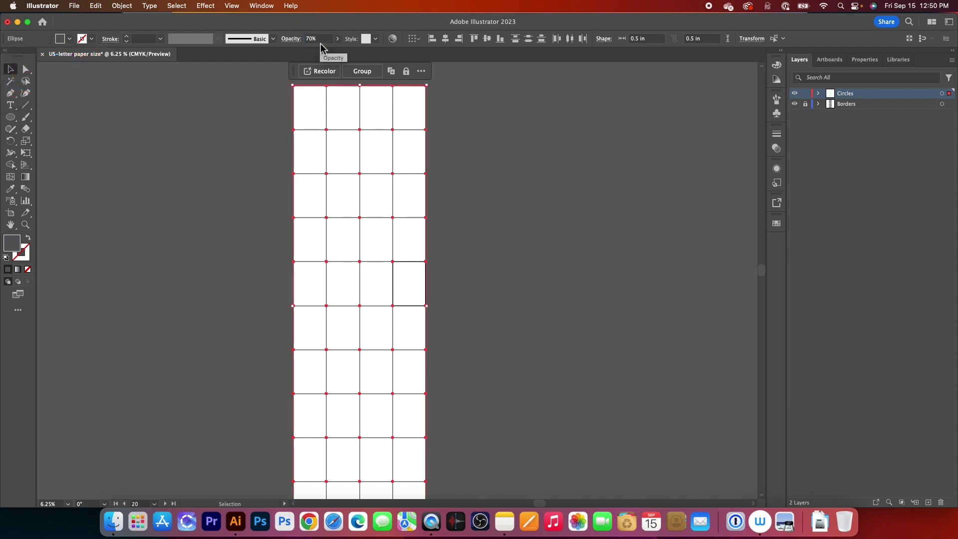
Lock the Circles layer and create a new layer named "Numbers" above it.
left_click(805, 94)
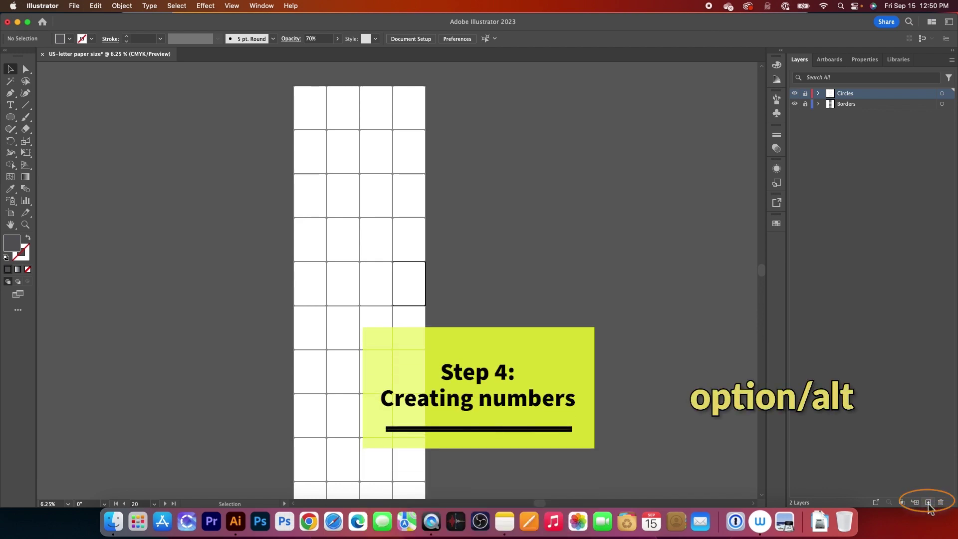
left_click(929, 505, "alt")
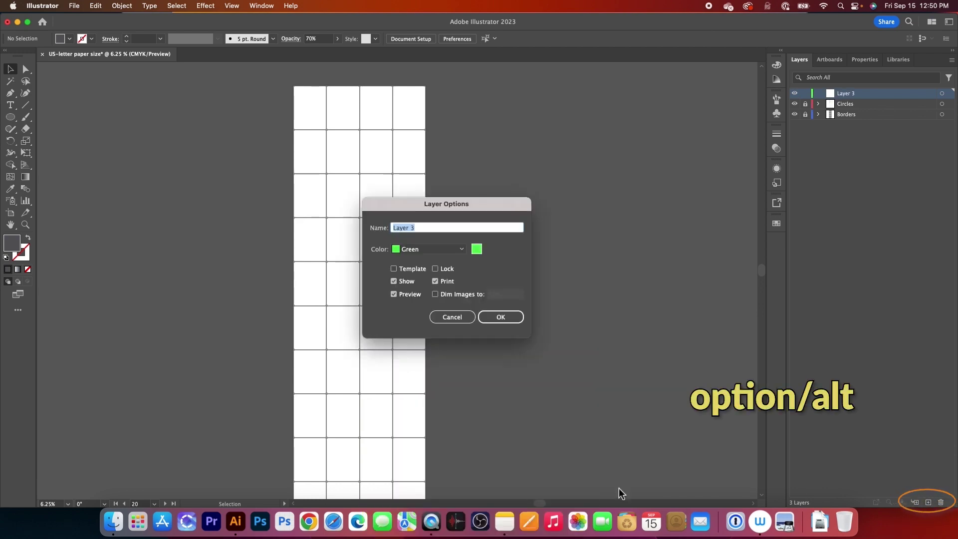
type("Numbers")
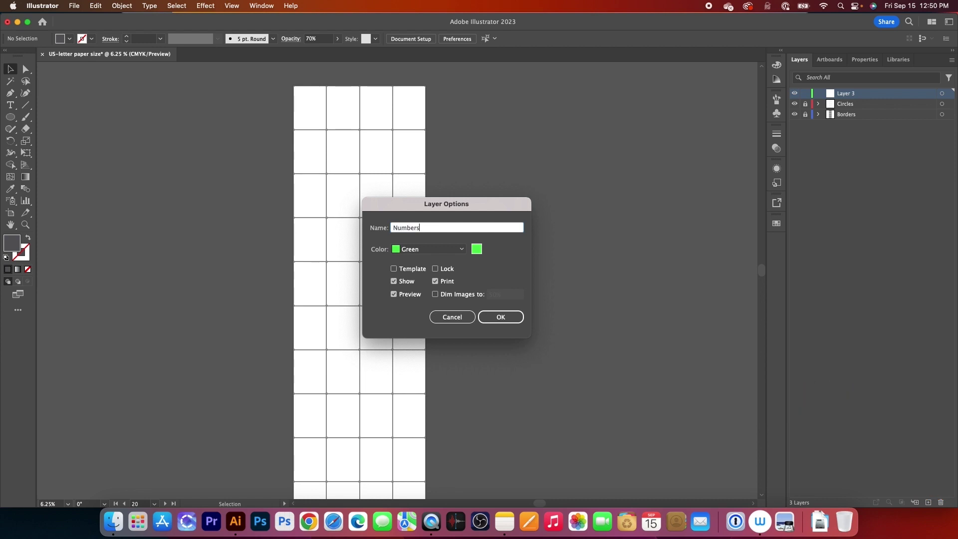
key("Return")
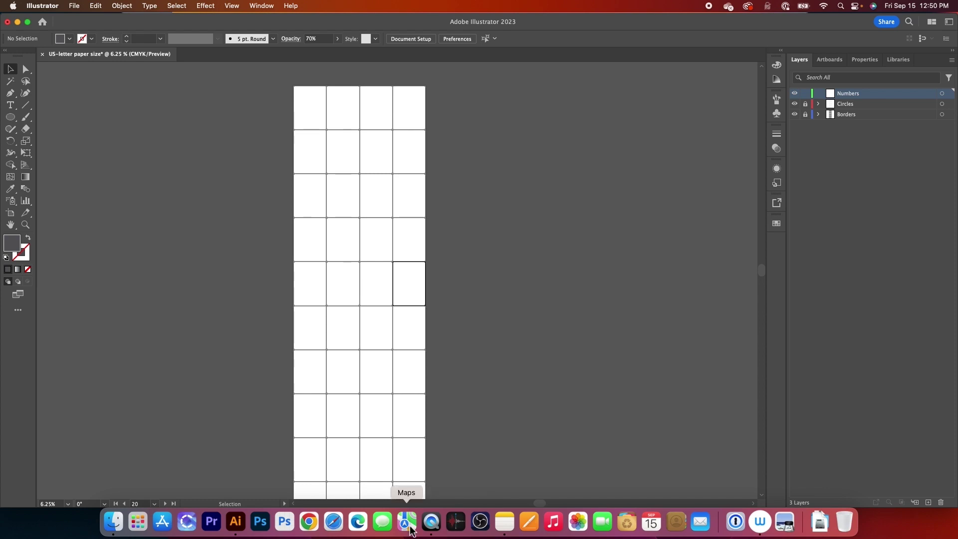
Add the point text "1" in Myriad Pro at 120 pt on the first artboard of the Numbers layer.
left_click(26, 224)
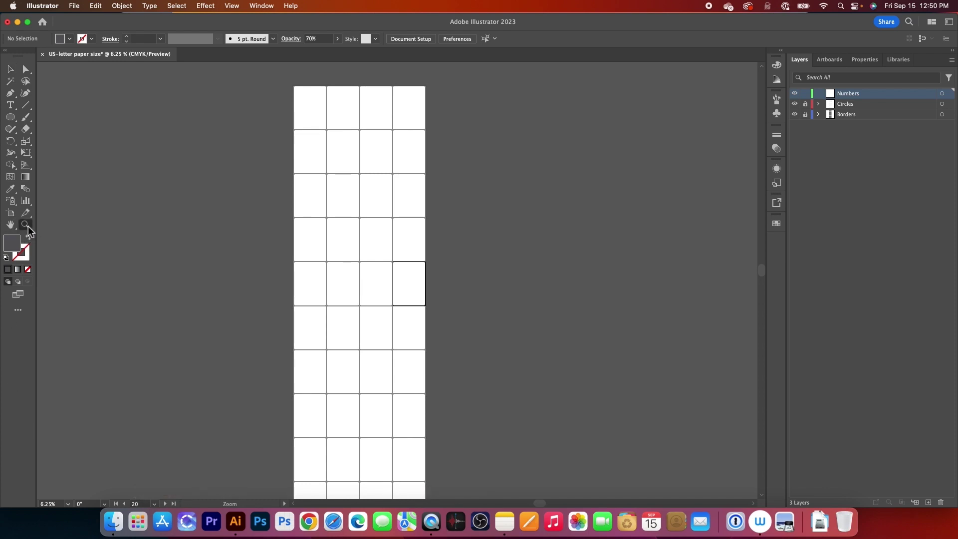
left_click_drag(297, 90, 511, 220)
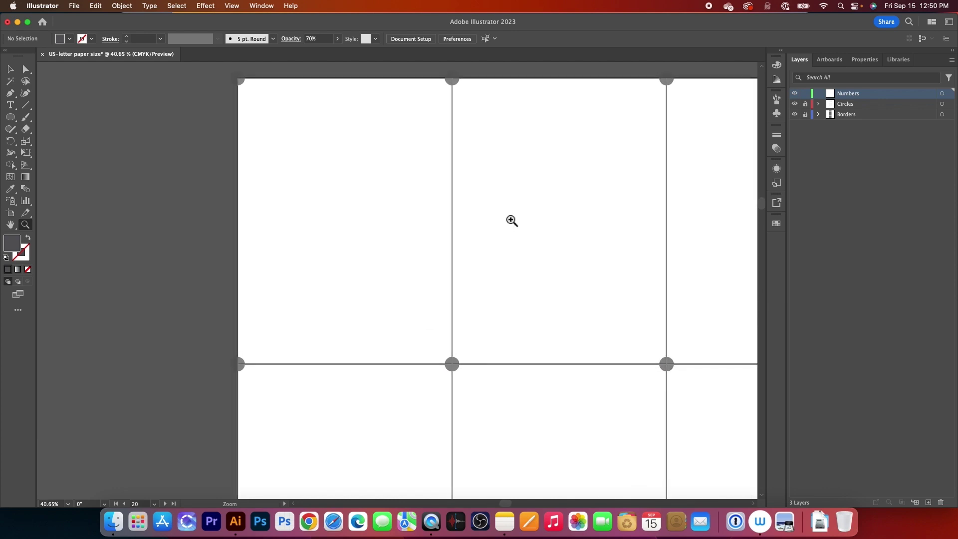
left_click(9, 107)
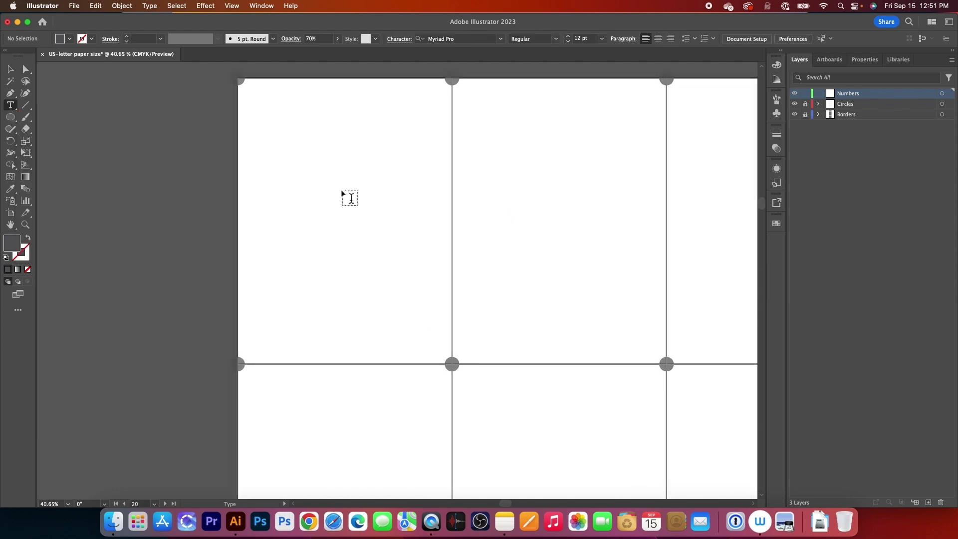
left_click(342, 192)
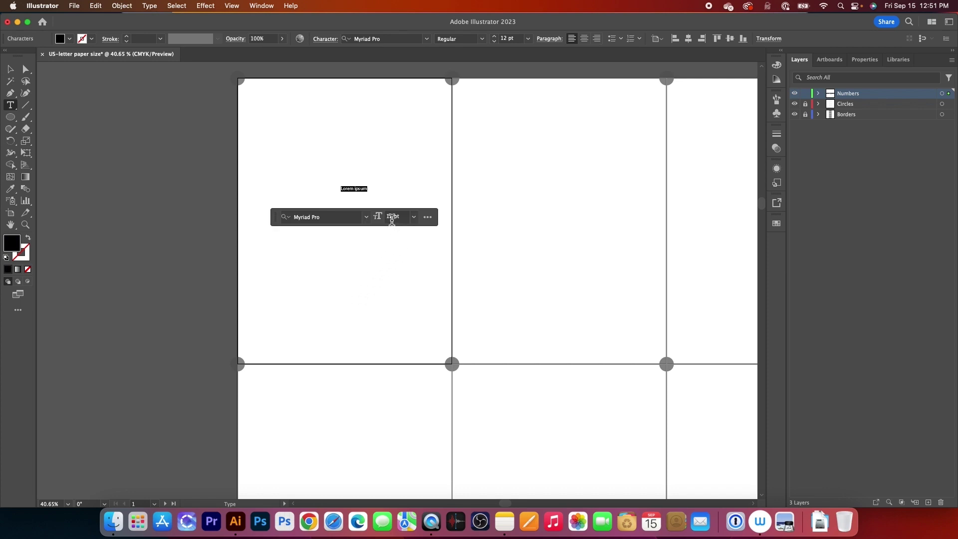
left_click(389, 217)
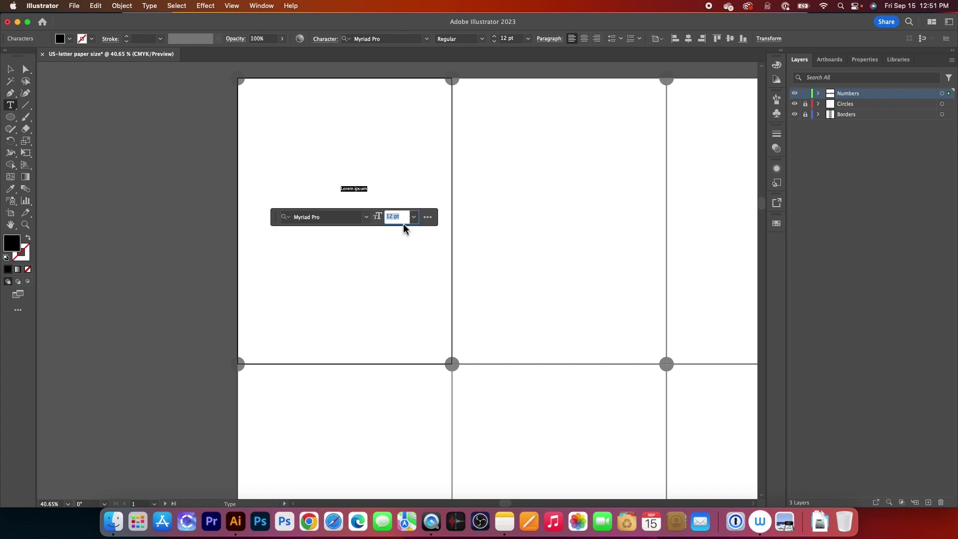
type("12")
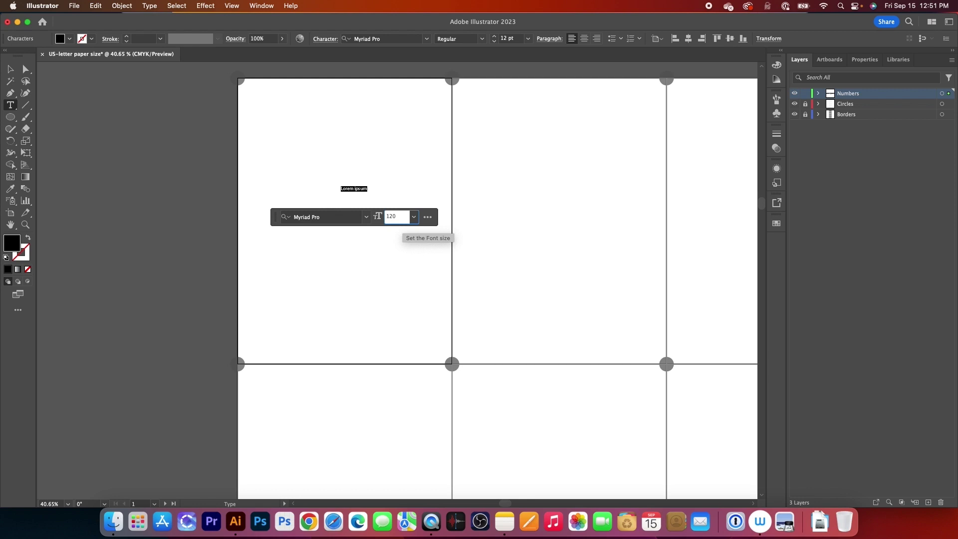
type("0")
key("Return")
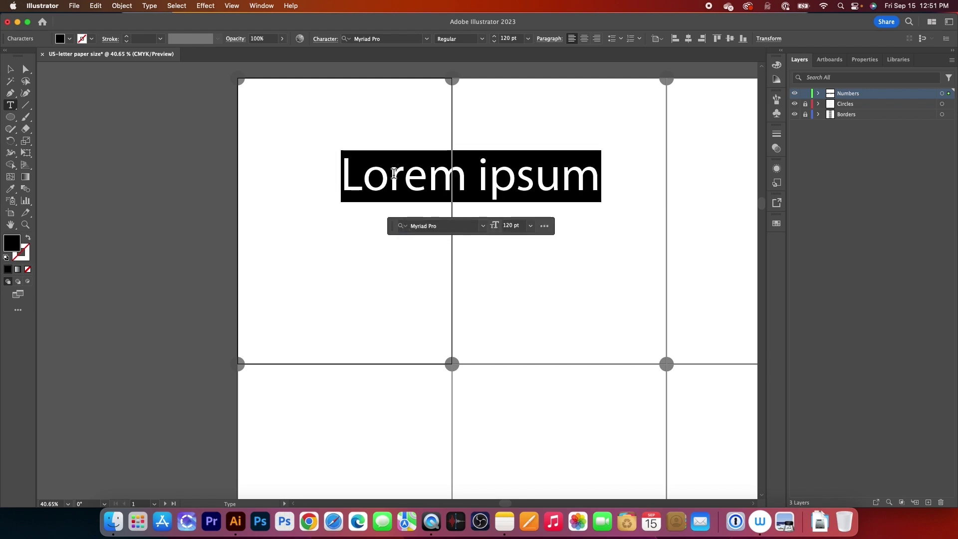
type("1")
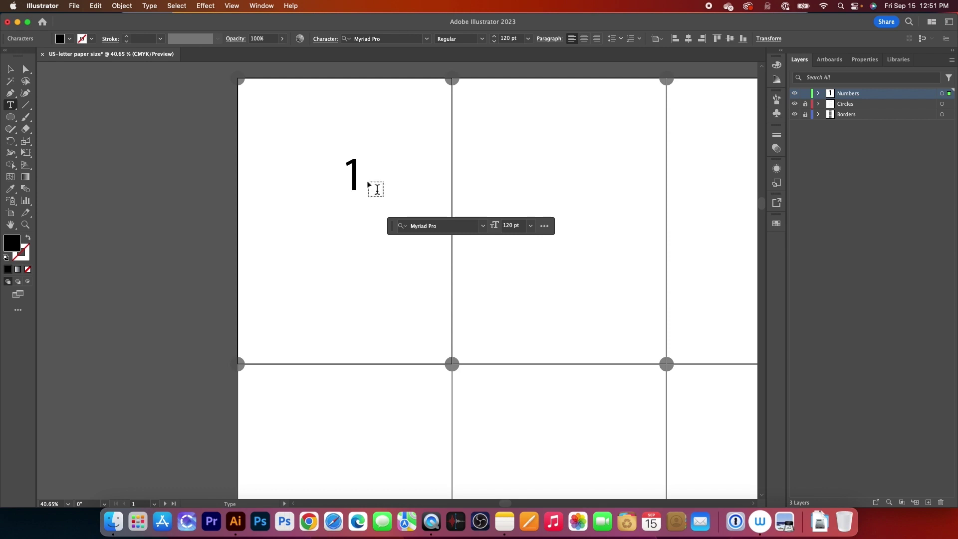
Move the number 1 into the upper part of the first artboard and center it horizontally.
left_click(11, 70)
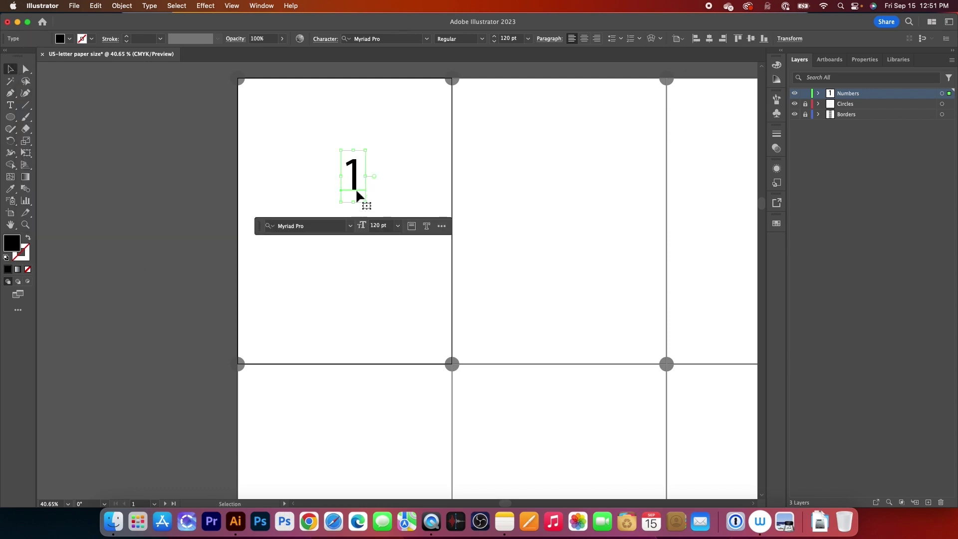
left_click(708, 38)
left_click_drag(347, 210, 345, 148)
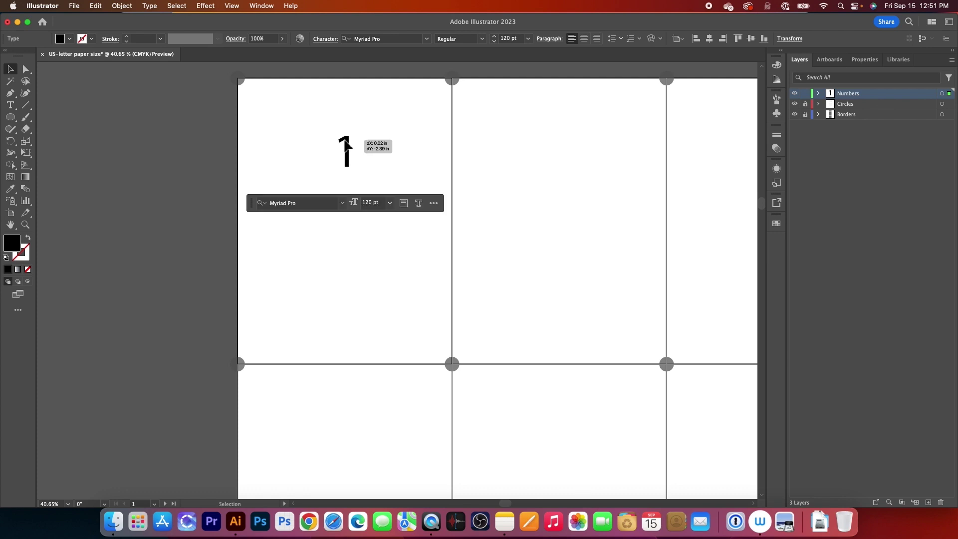
left_click(709, 39)
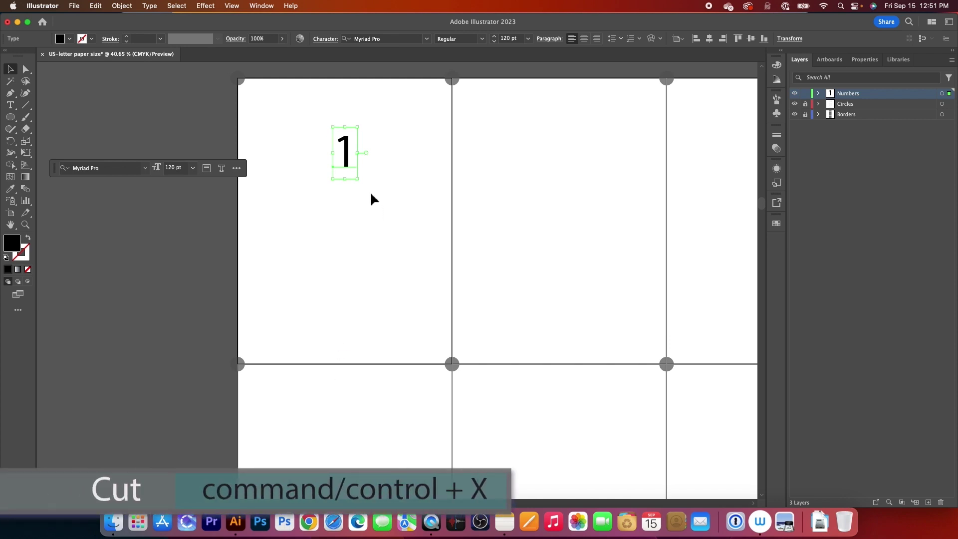
Cut the number 1 and paste it back in place on the first artboard.
key("super+x")
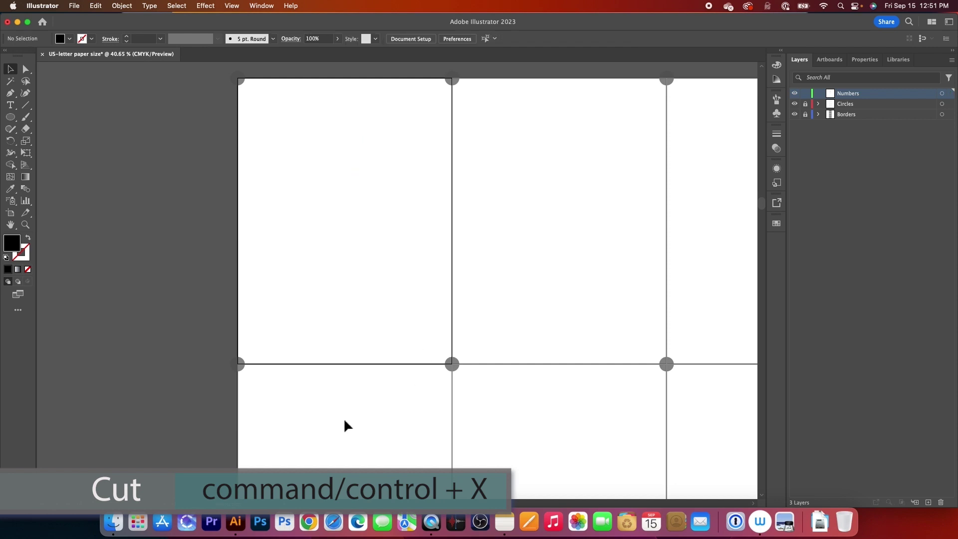
left_click(95, 6)
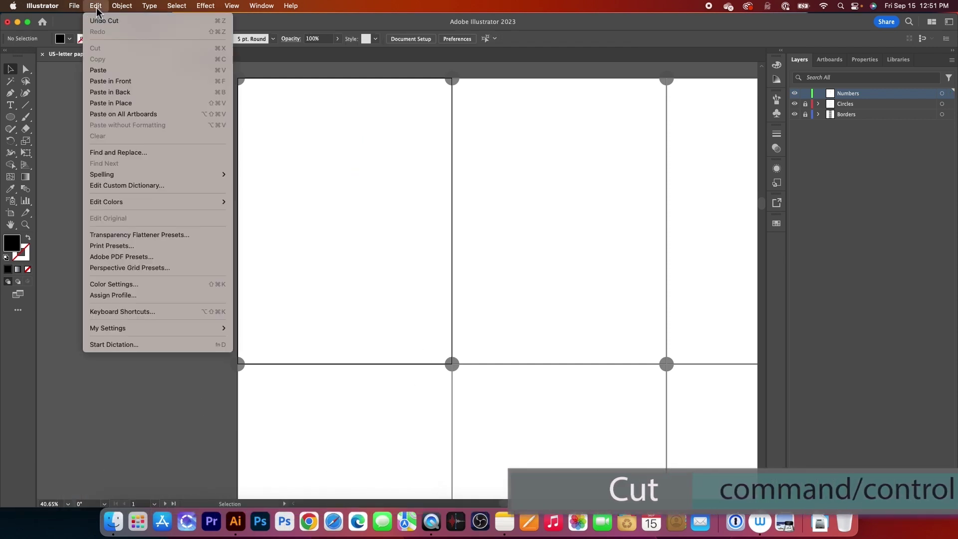
left_click(121, 104)
left_click(409, 151)
left_click_drag(292, 152, 357, 172)
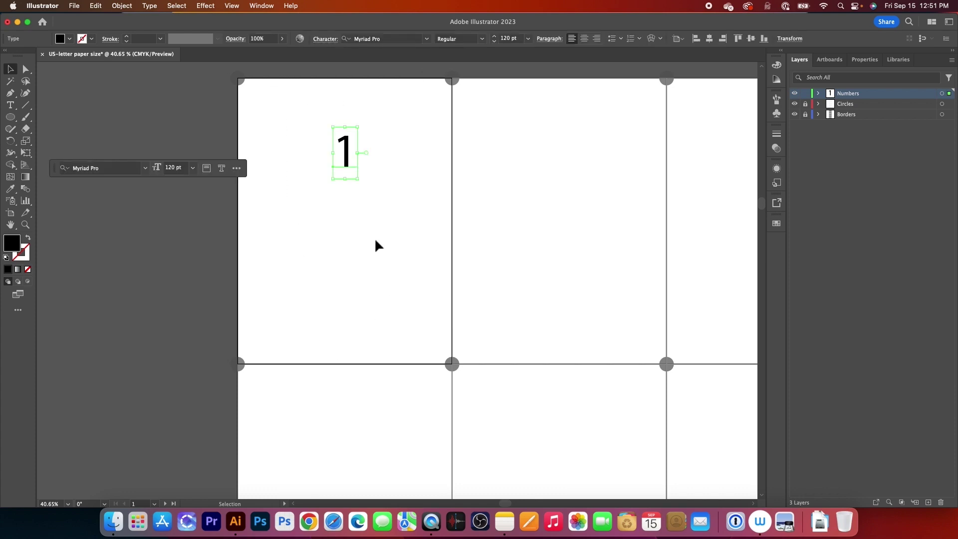
Cut the number 1 and paste it onto all artboards.
key("a")
key("super+x")
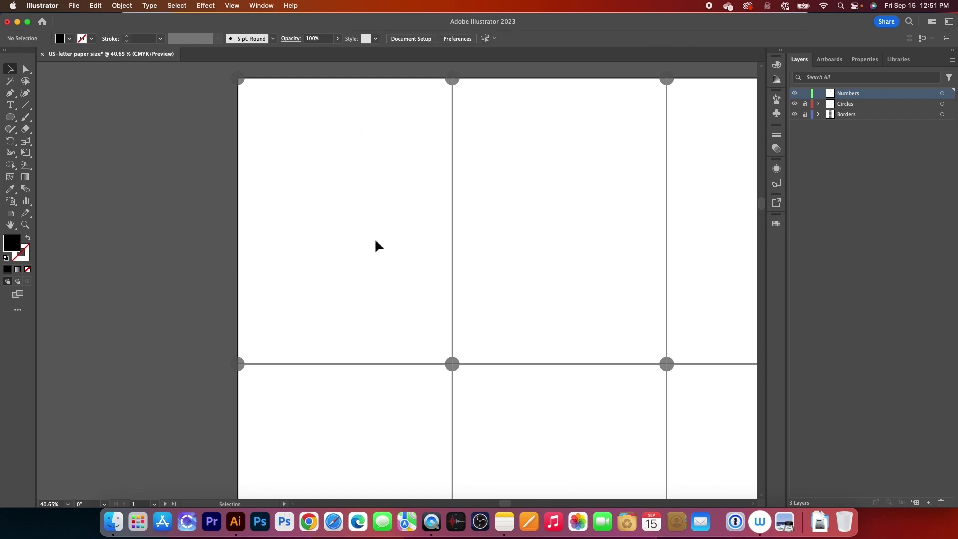
left_click(95, 5)
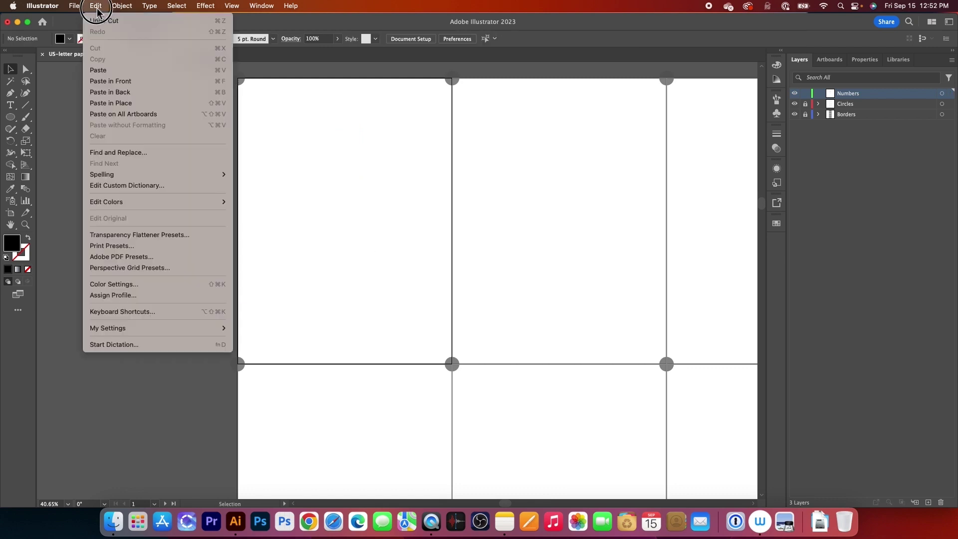
left_click(124, 117)
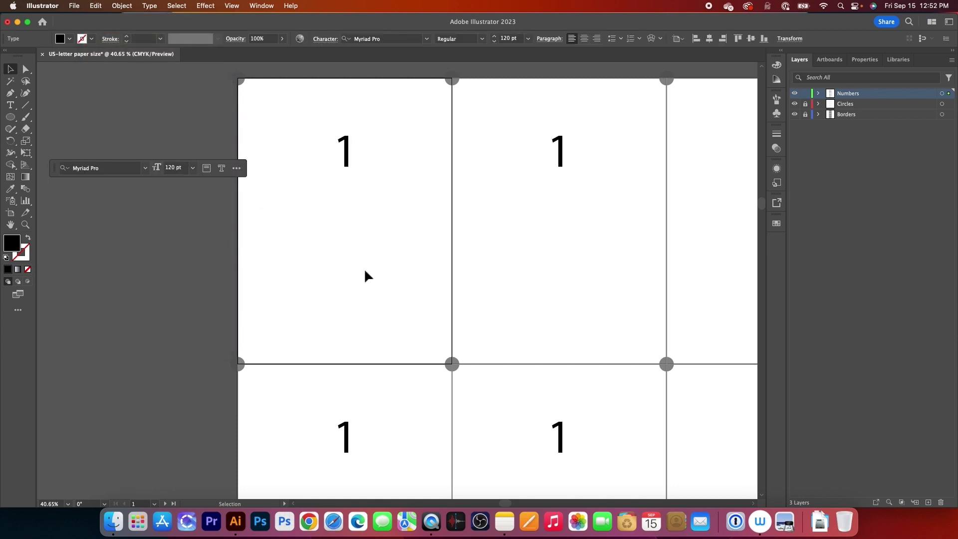
Change the numbers on the second, third and fourth artboards of the top row to 2, 3 and 4.
key("super+minus")
key("super+minus")
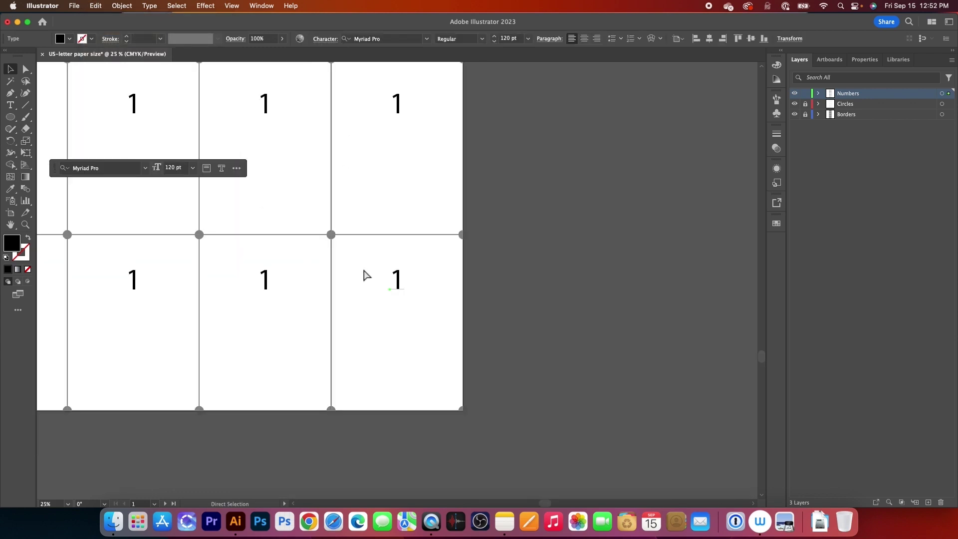
scroll(286, 323, "up", 3)
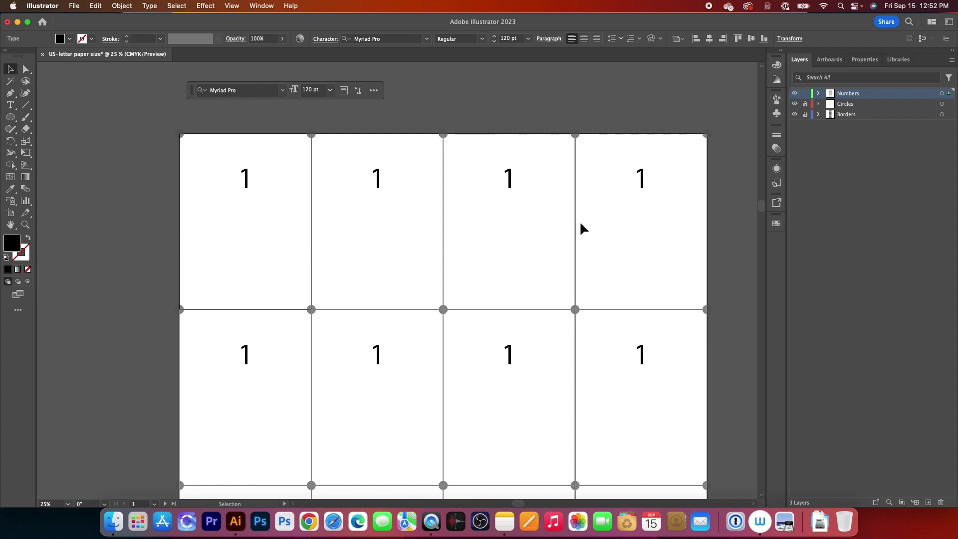
left_click(9, 105)
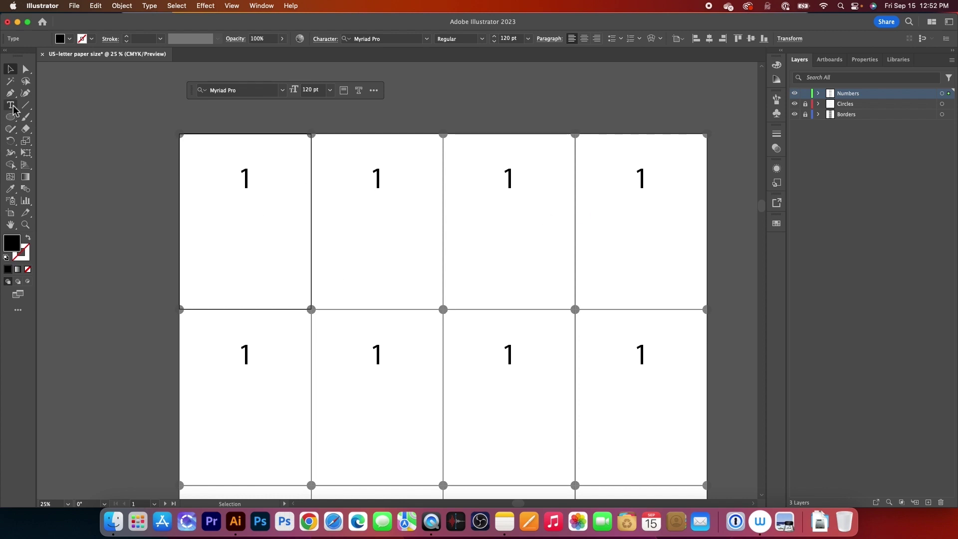
double_click(381, 180)
type("2")
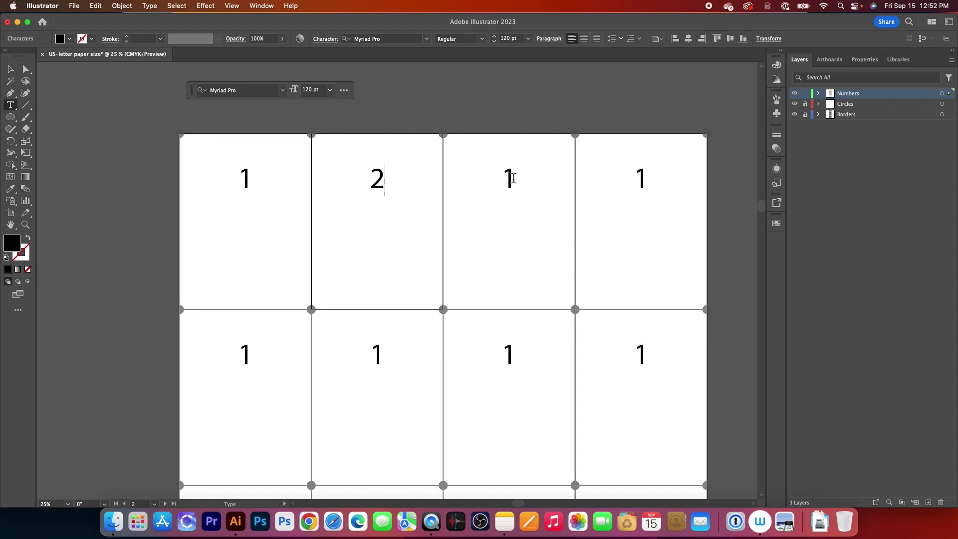
double_click(509, 178)
type("3")
double_click(642, 179)
type("4")
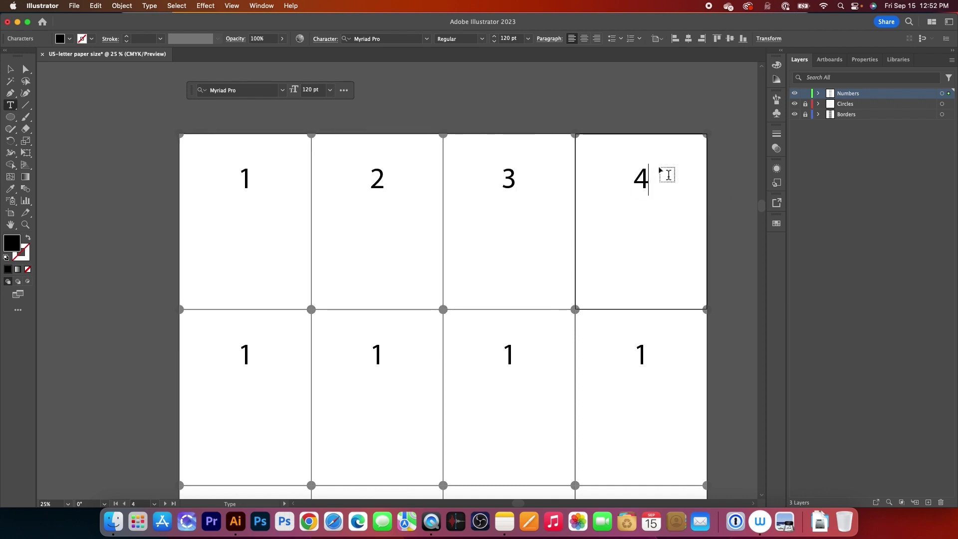
Number the first two artboards of the second row 5 and 6 and select the third artboard's placeholder text.
double_click(246, 355)
type("5")
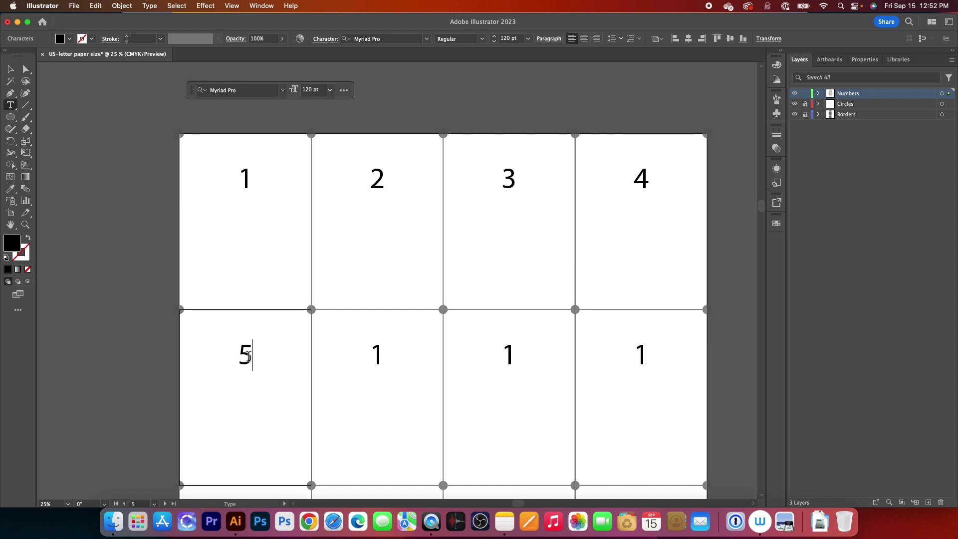
left_click(375, 355)
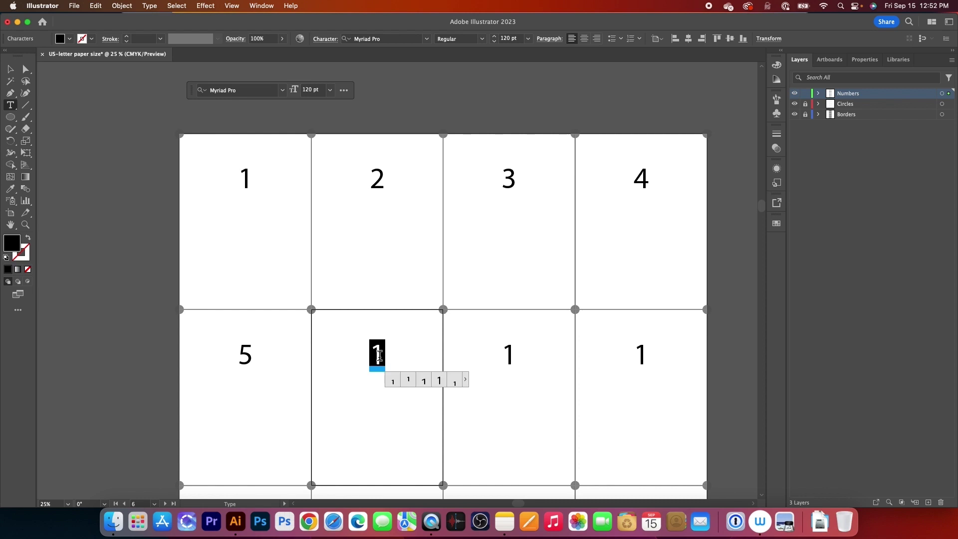
type("6")
double_click(508, 355)
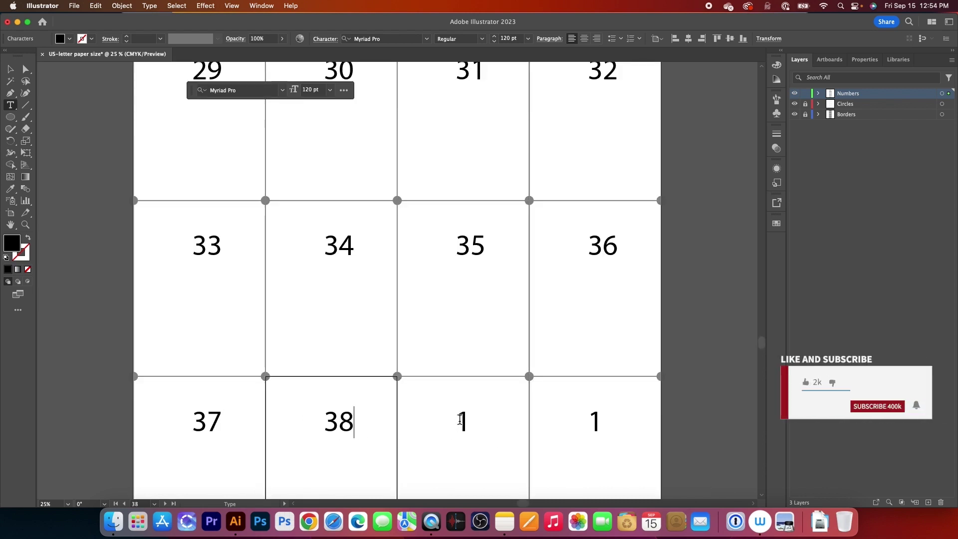
Number the last two artboards of the final row 39 and 40 and deselect the text.
double_click(459, 419)
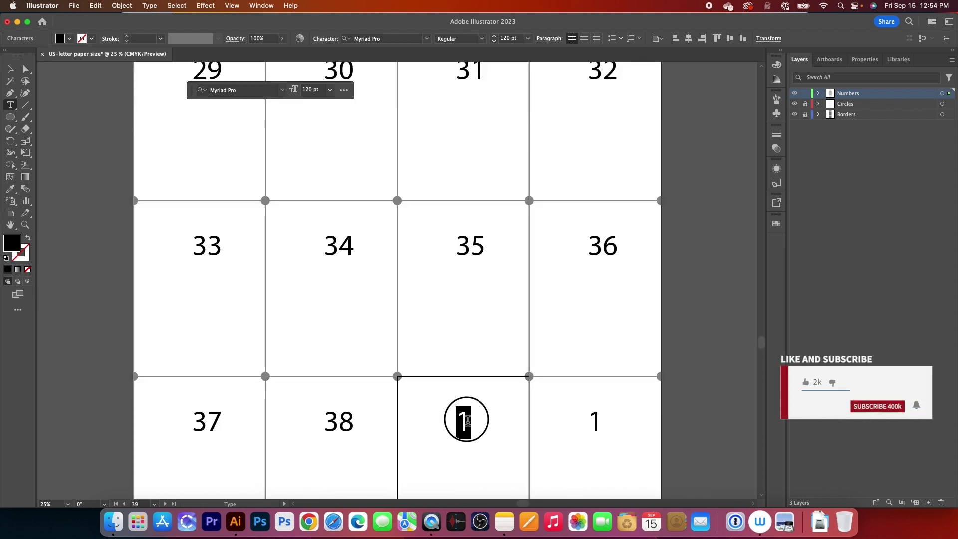
type("39")
double_click(594, 420)
type("40")
left_click(9, 70)
left_click(674, 400)
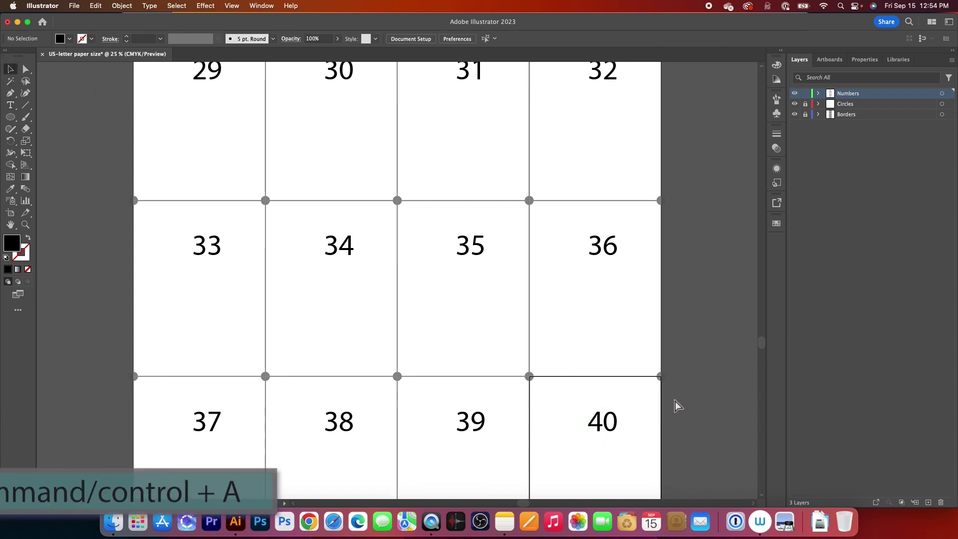
Select all the page numbers and set their opacity to 70%.
key("super+a")
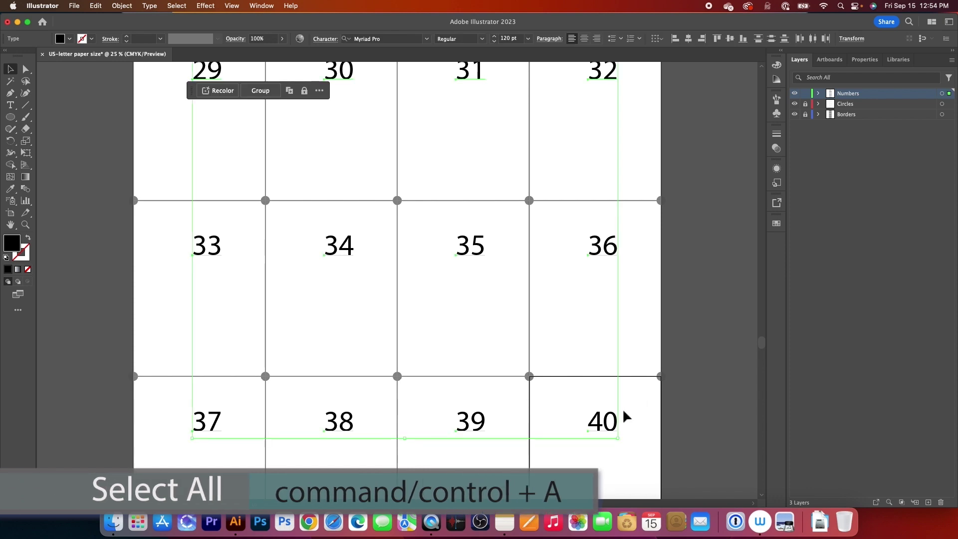
left_click(269, 39)
type("70")
key("Return")
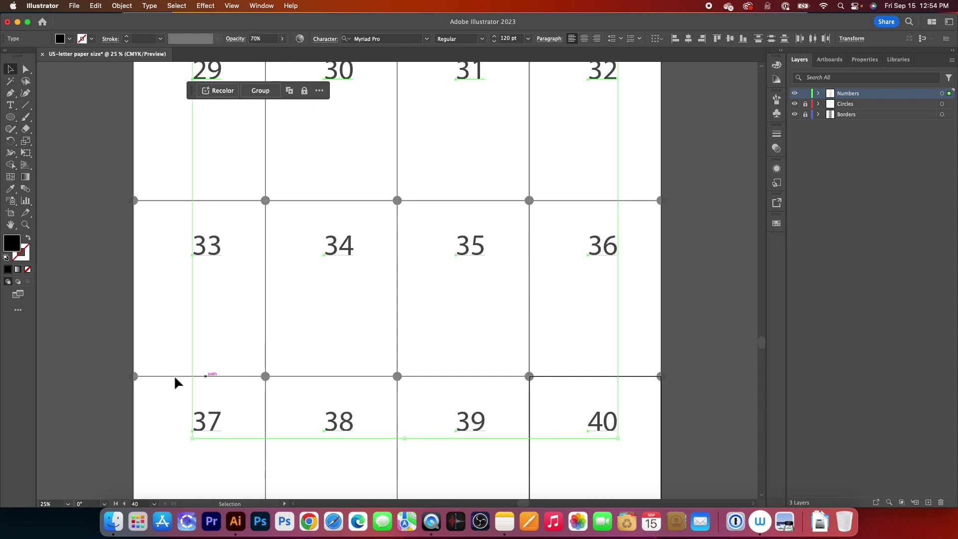
Lock the Numbers layer and create a new layer named "Scaling square" above it.
left_click(805, 94)
left_click(805, 103)
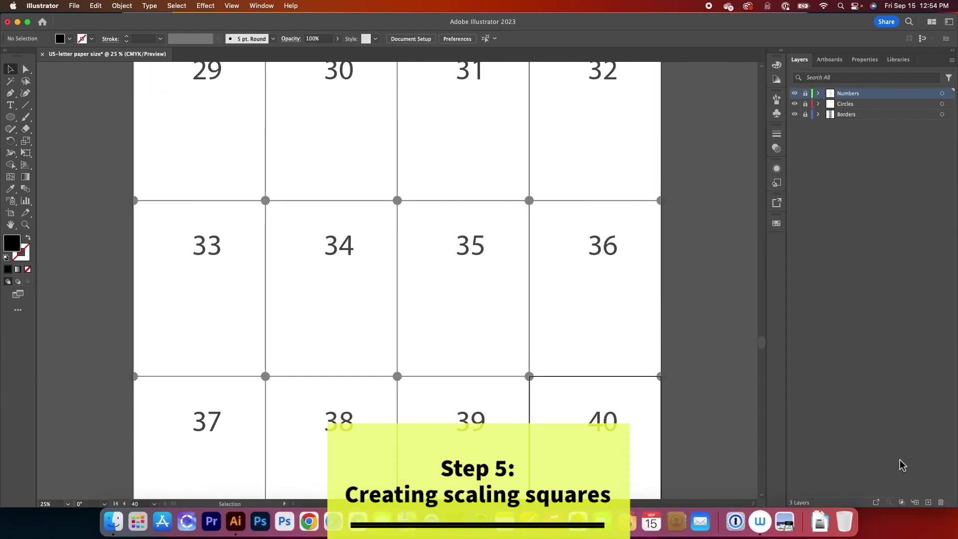
left_click(929, 502, "alt")
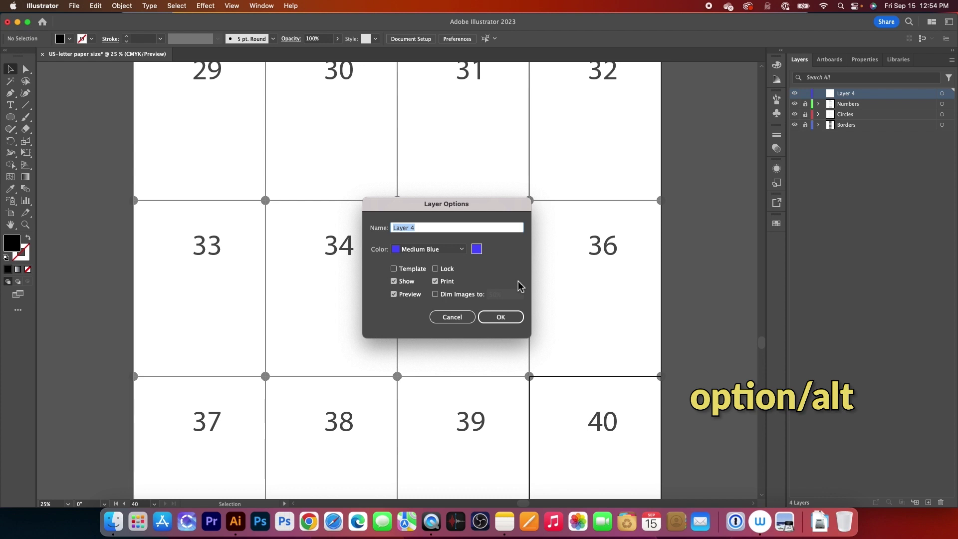
type("Scaling square")
key("Return")
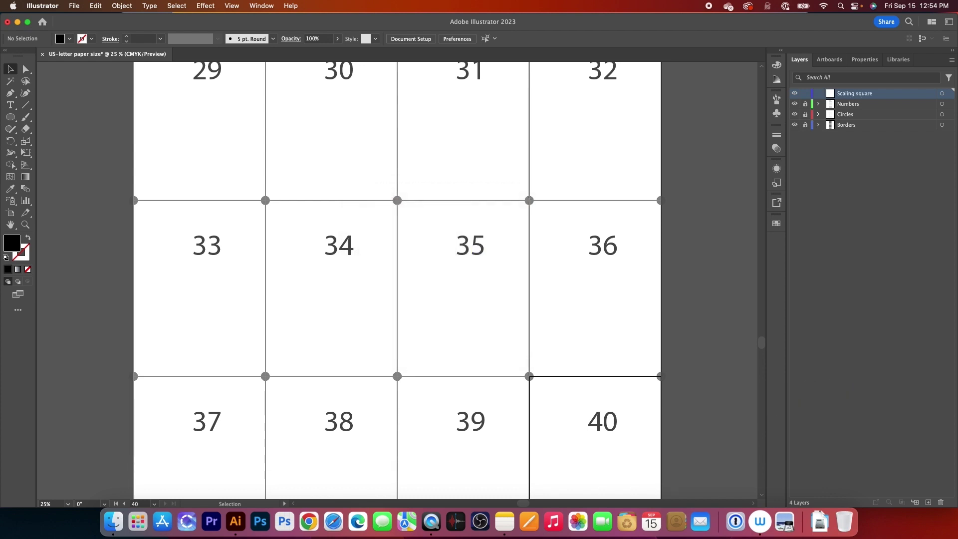
Draw a 1 in by 1 in square on the first artboard, beside the page number 1.
scroll(335, 299, "up", 15)
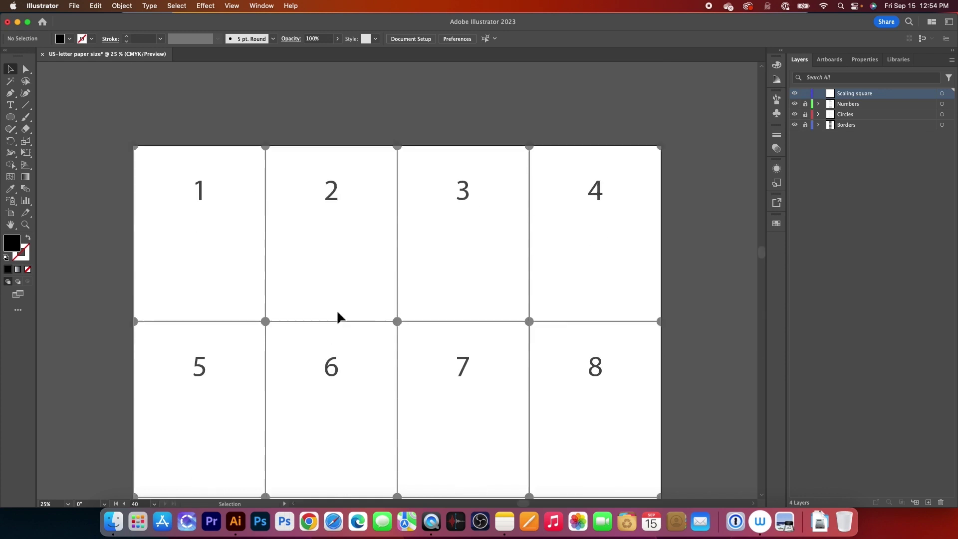
scroll(658, 281, "down", 5)
left_click(25, 224)
left_click_drag(160, 203, 295, 205)
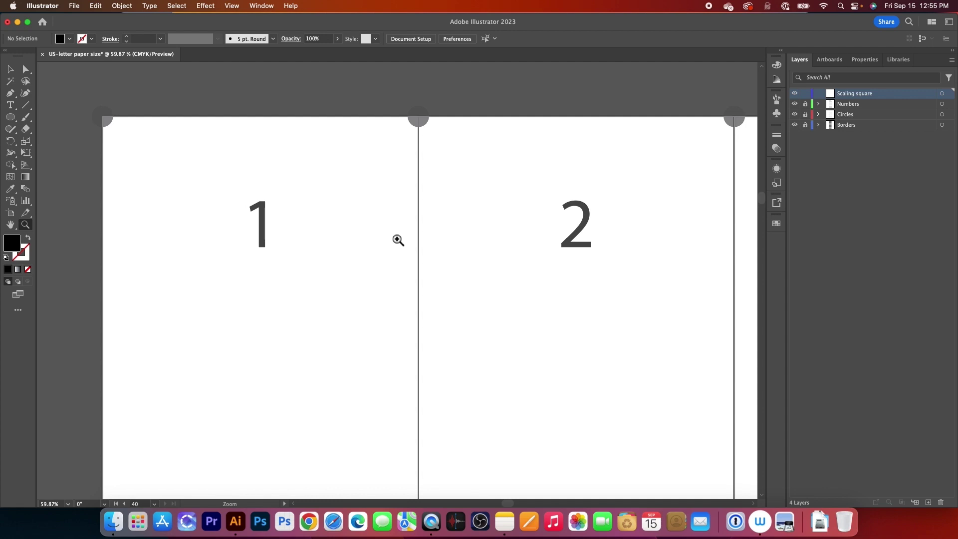
left_click(12, 119)
left_click(62, 117)
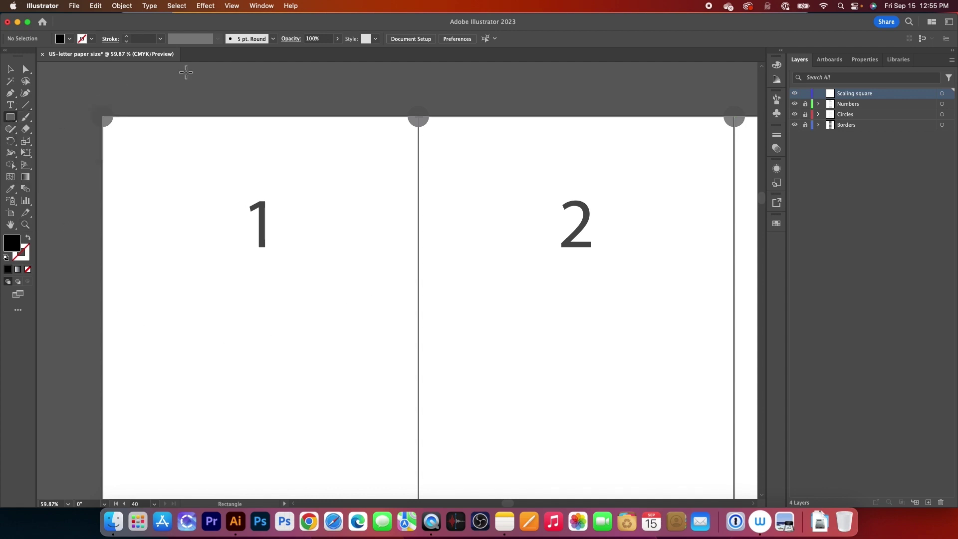
left_click(174, 199)
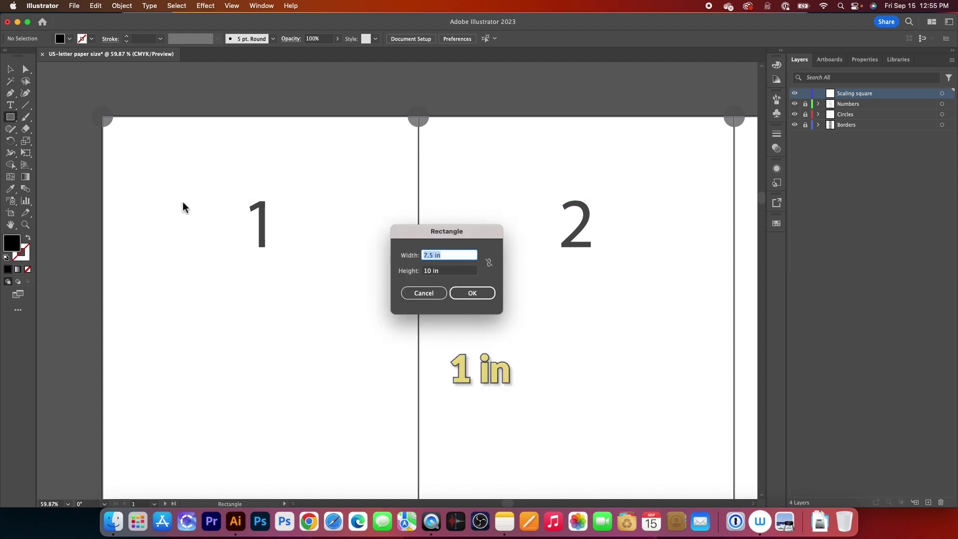
type("1")
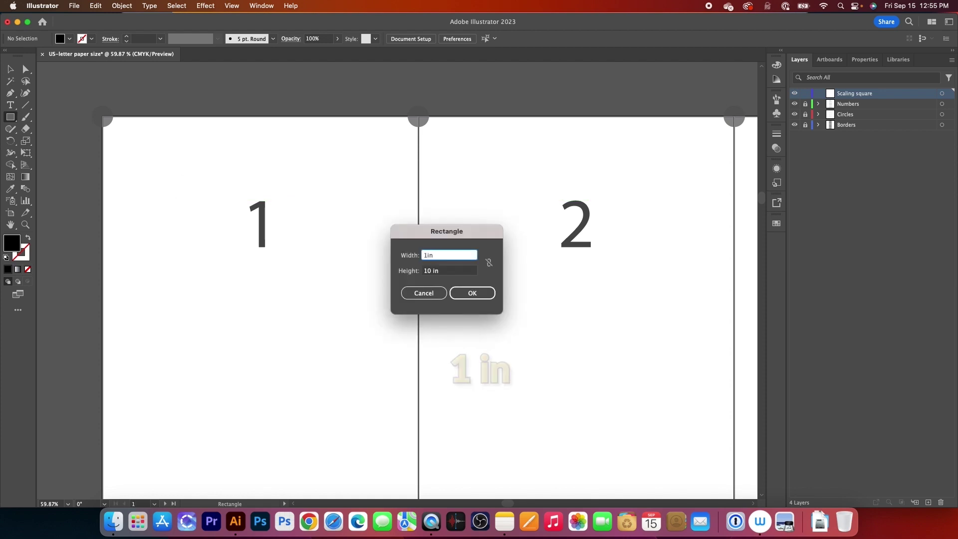
key("Tab")
type("1 i")
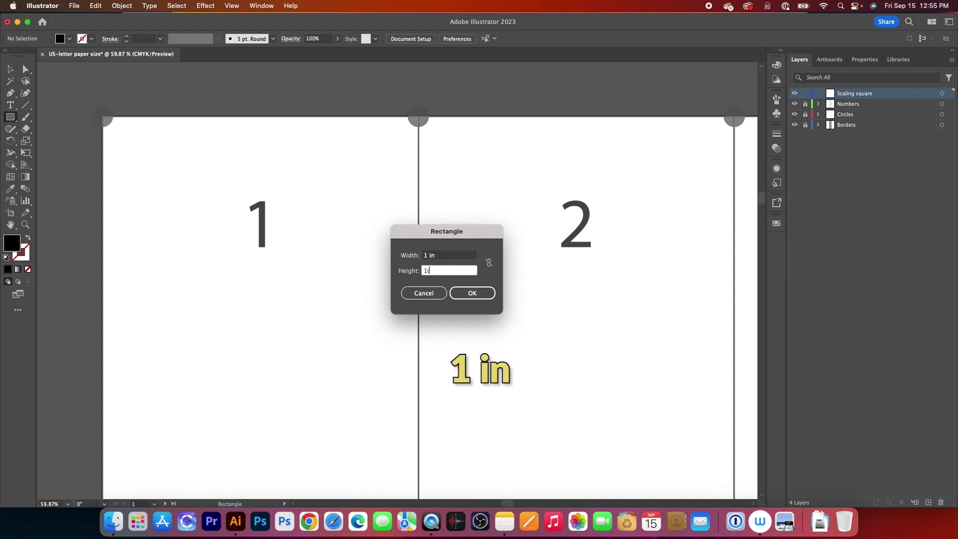
type("n")
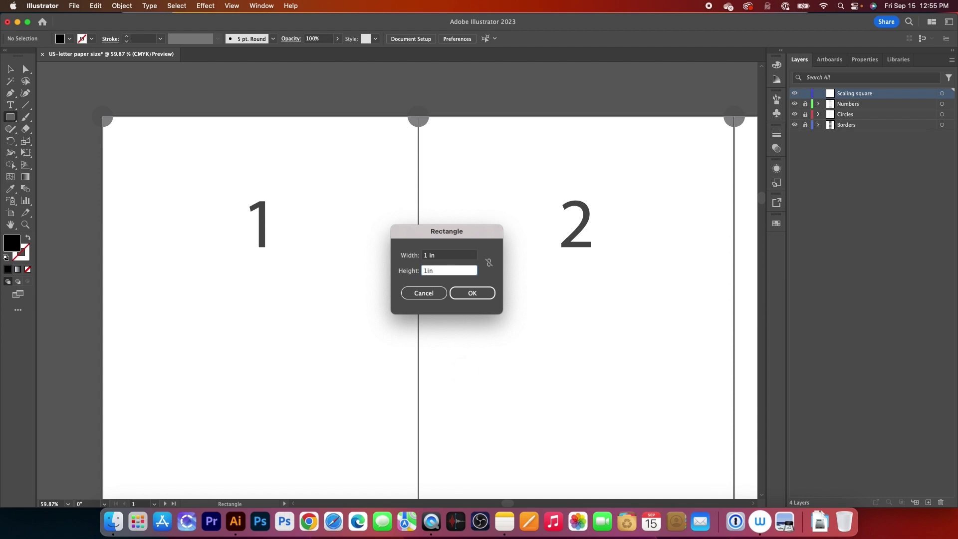
key("Return")
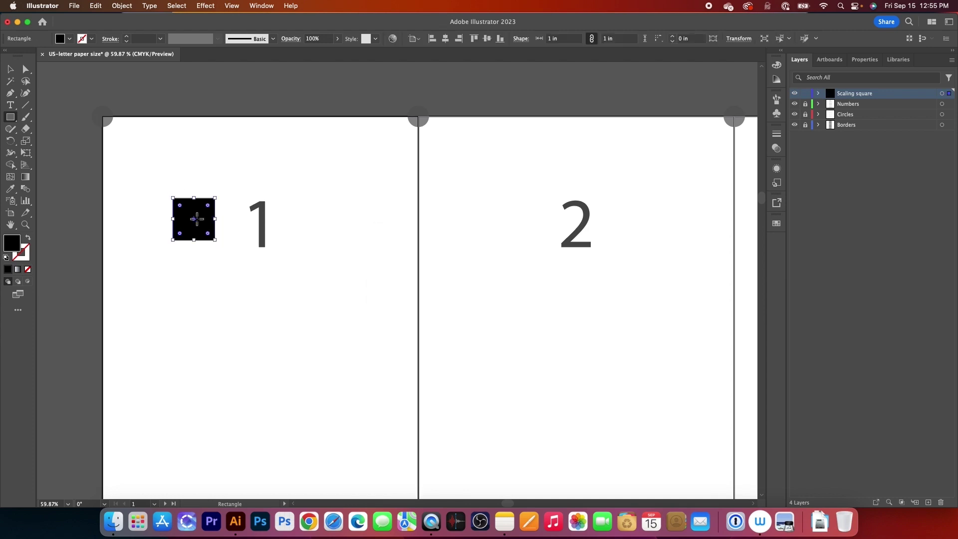
Remove the 1-inch square's fill and give it a black stroke.
left_click(69, 38)
left_click(6, 56)
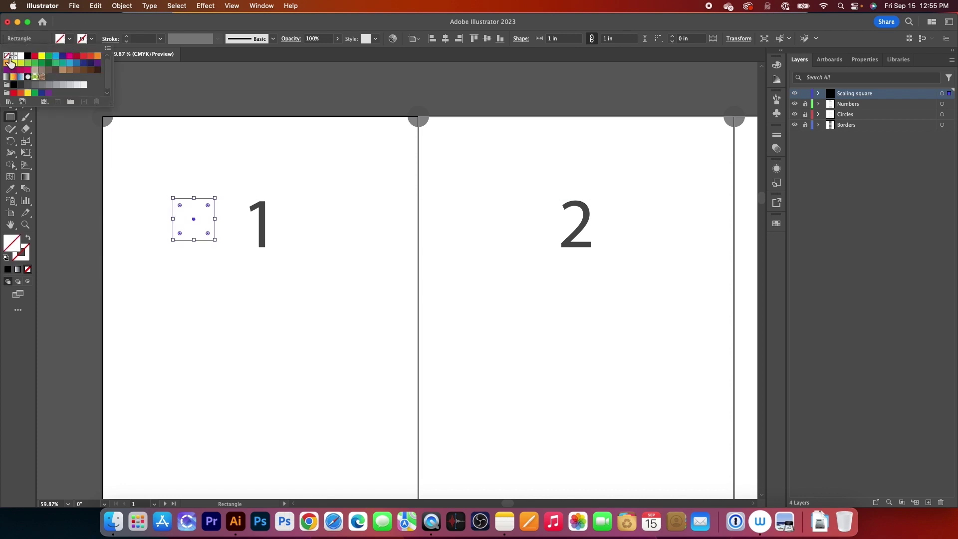
left_click(93, 39)
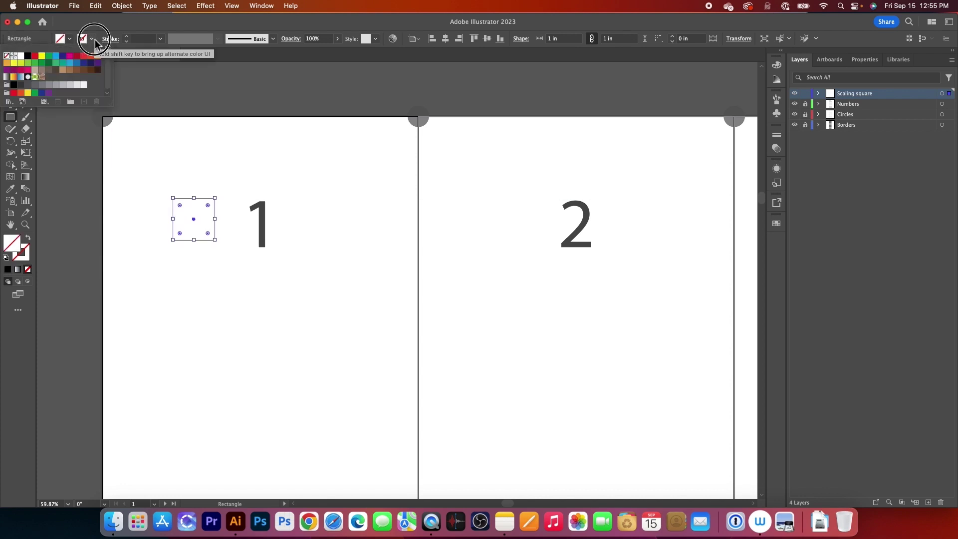
left_click(28, 55)
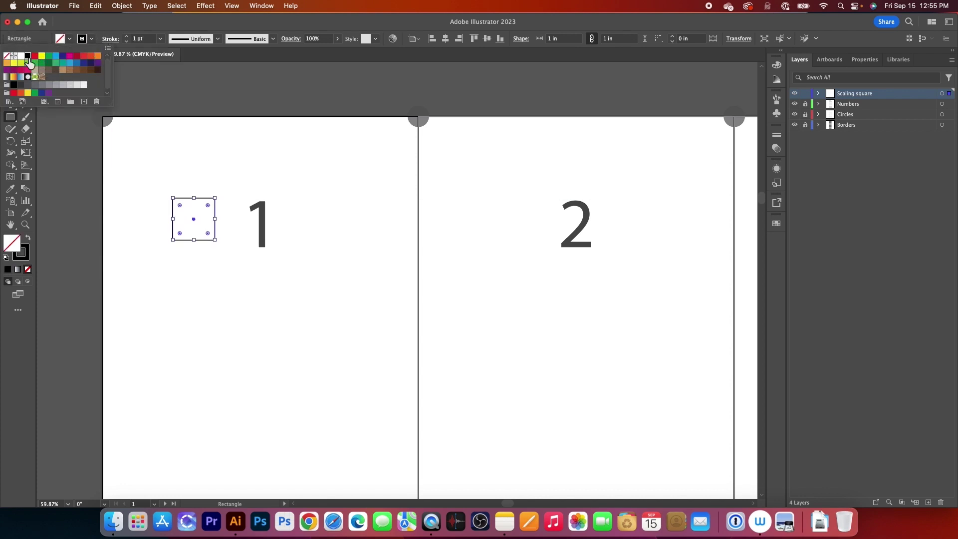
left_click(164, 32)
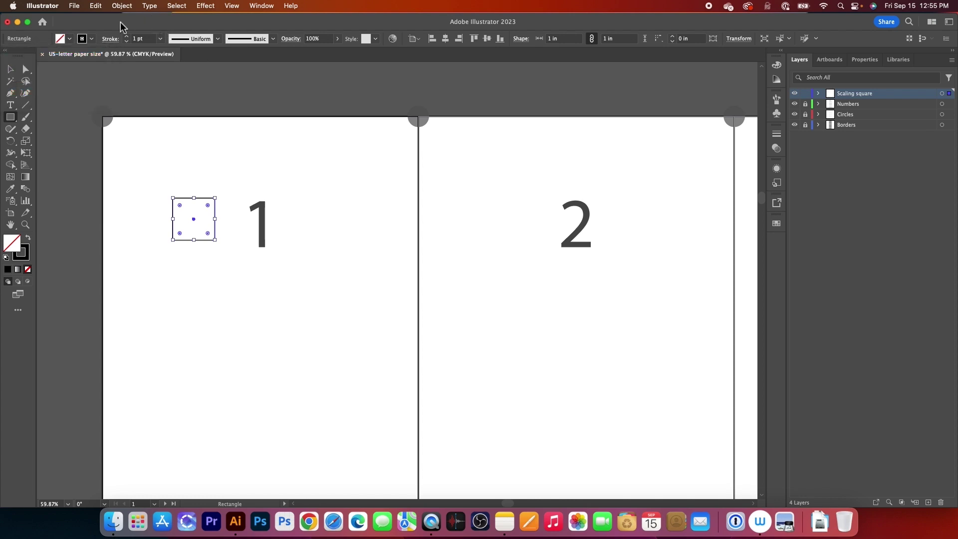
Add the text label "1 x 1 in" at the square and set its font size to 14 pt.
left_click(11, 106)
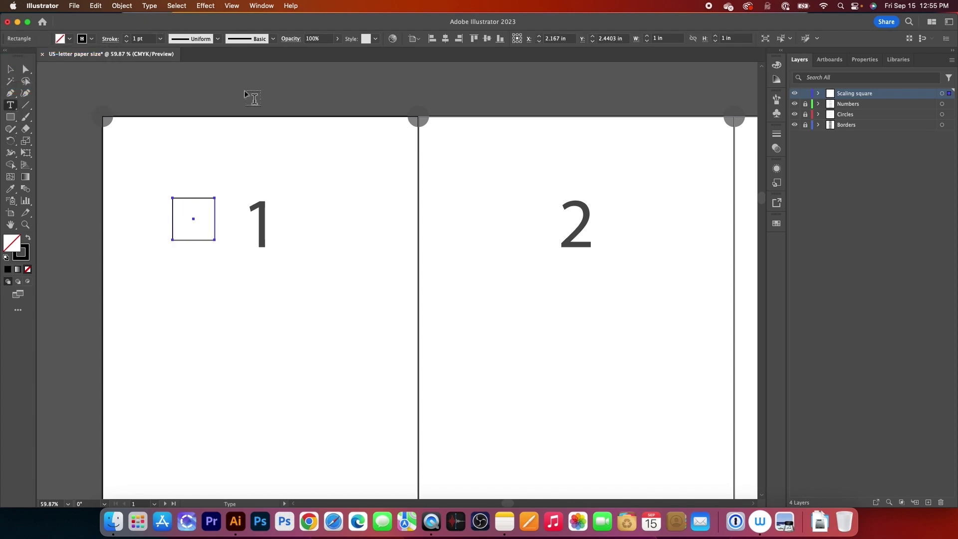
left_click(193, 220)
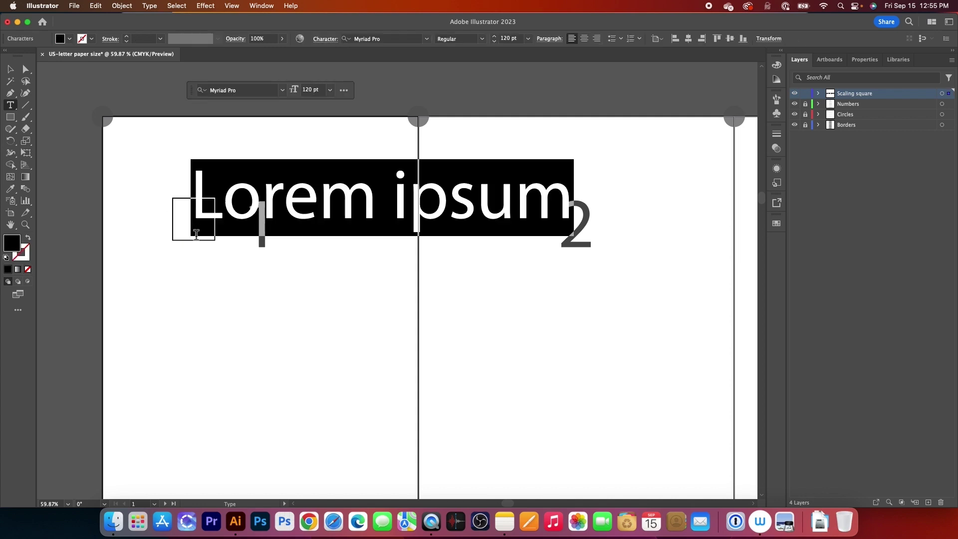
type("1")
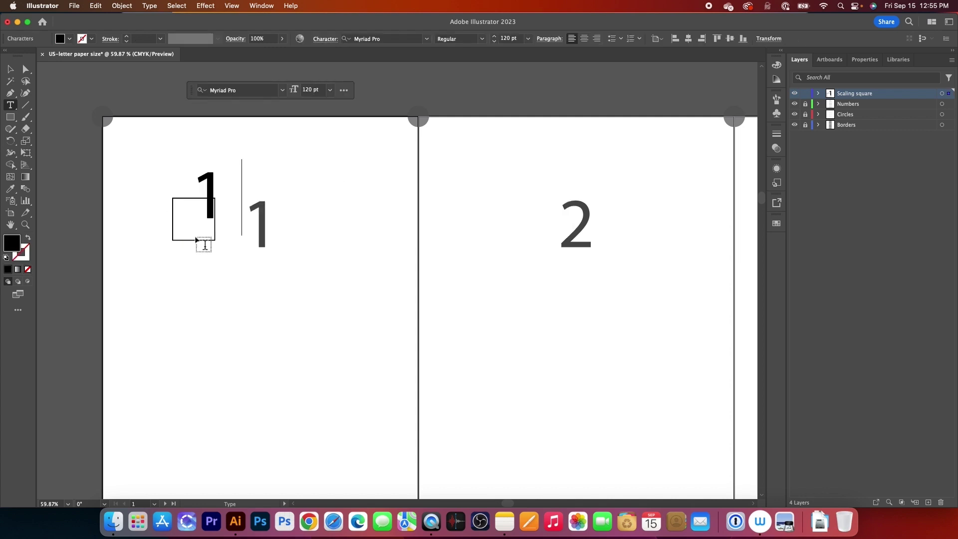
type(" x 1 in")
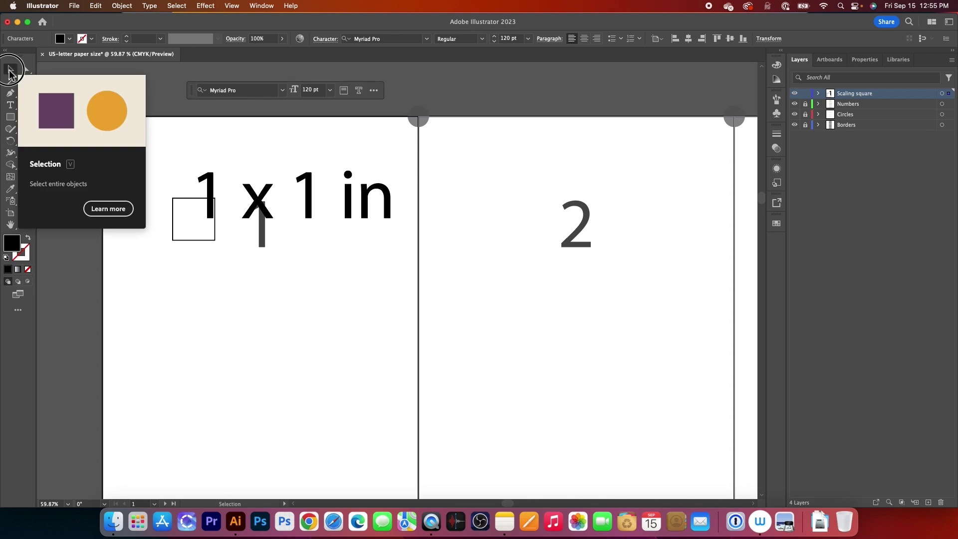
left_click(9, 71)
left_click(304, 92)
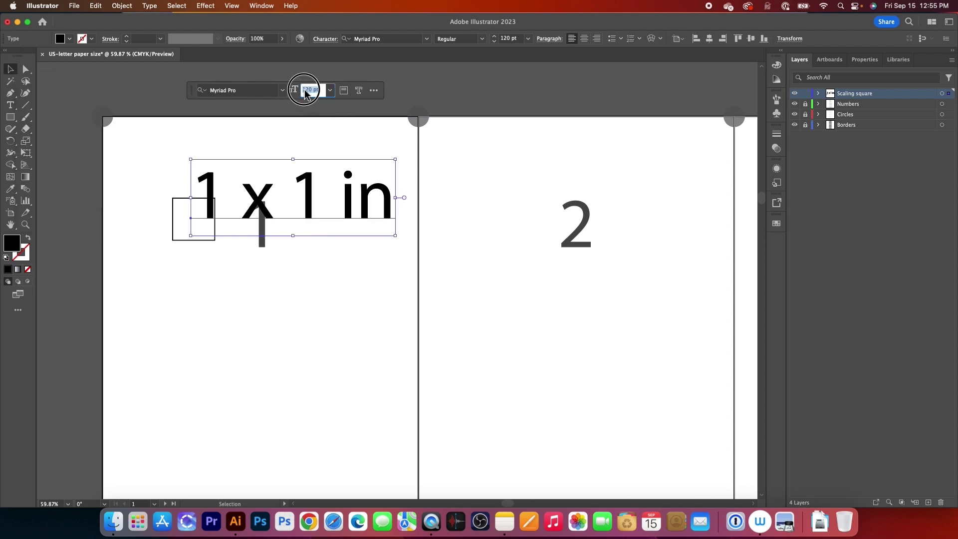
type("14")
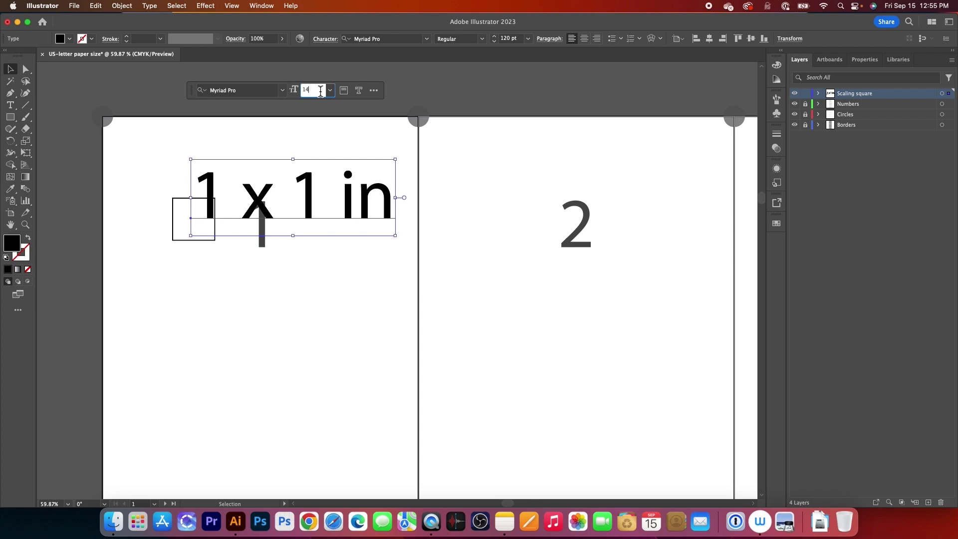
key("Return")
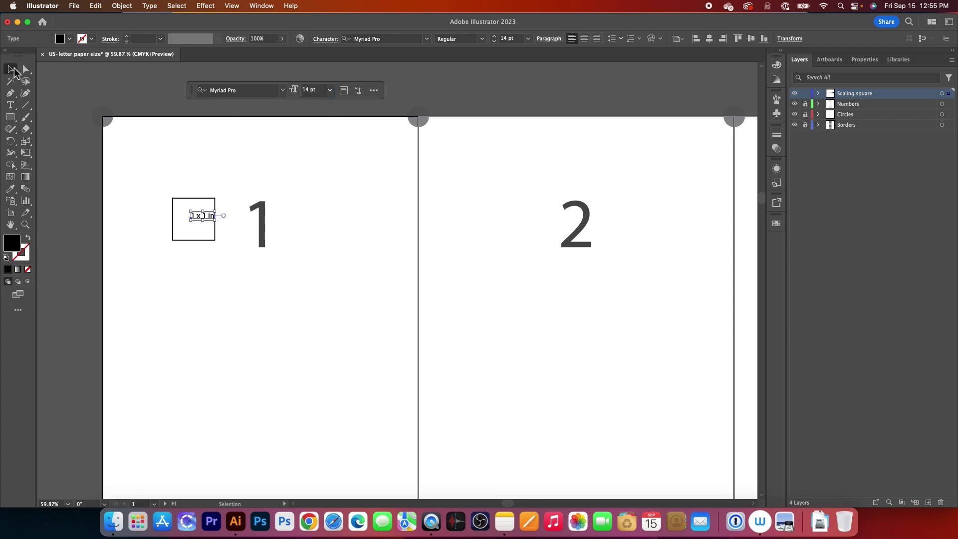
Centre the "1 x 1 in" label horizontally and vertically inside its square, and deselect both.
left_click_drag(118, 166, 226, 271)
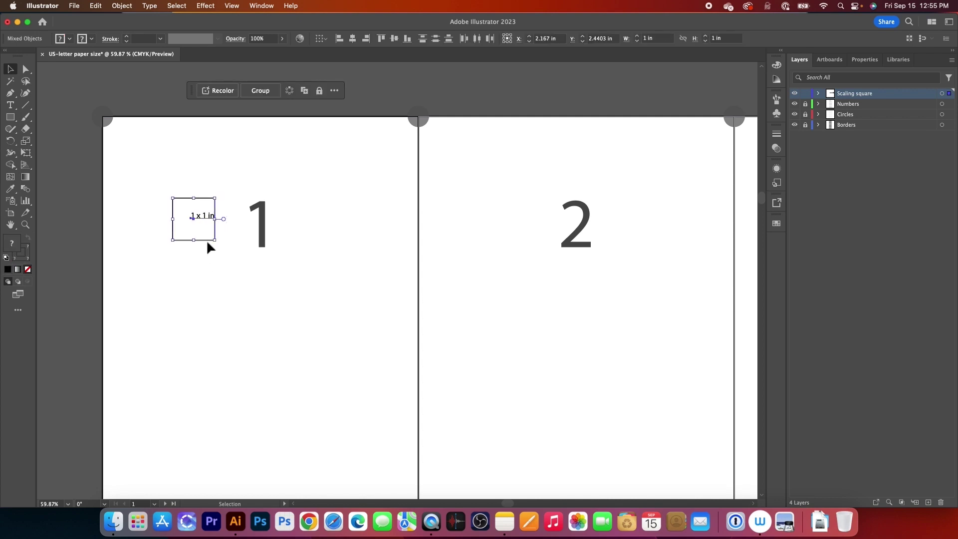
left_click(208, 203)
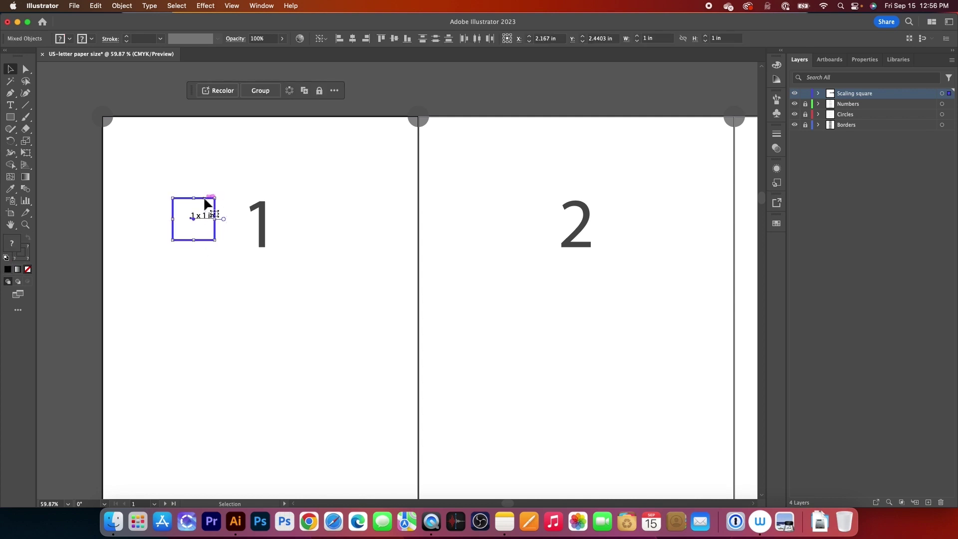
left_click(353, 40)
left_click(395, 38)
left_click(222, 315)
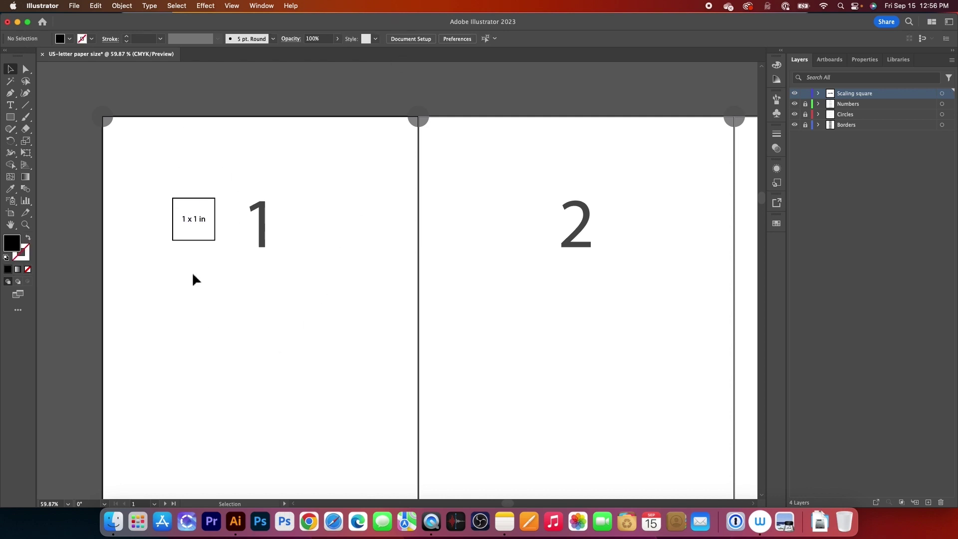
Draw a second square measuring 2.5 cm by 2.5 cm below the 1-inch square.
left_click(10, 117)
left_click(194, 265)
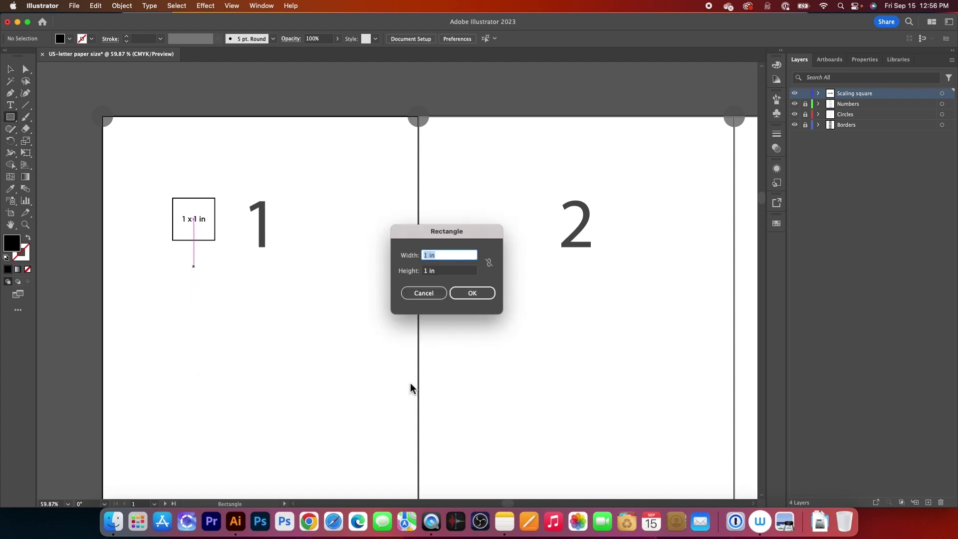
type("2.5 cm")
key("Tab")
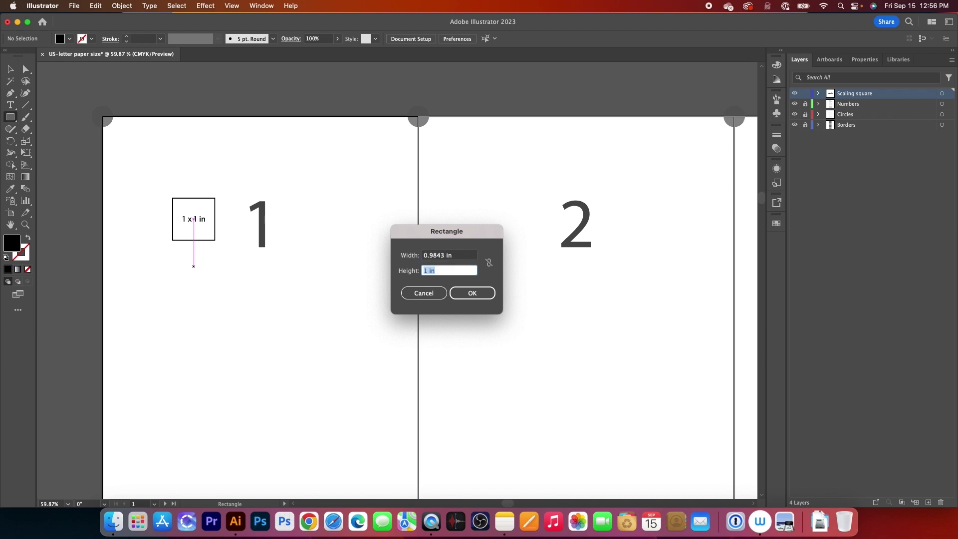
type("2.5 cm")
key("Return")
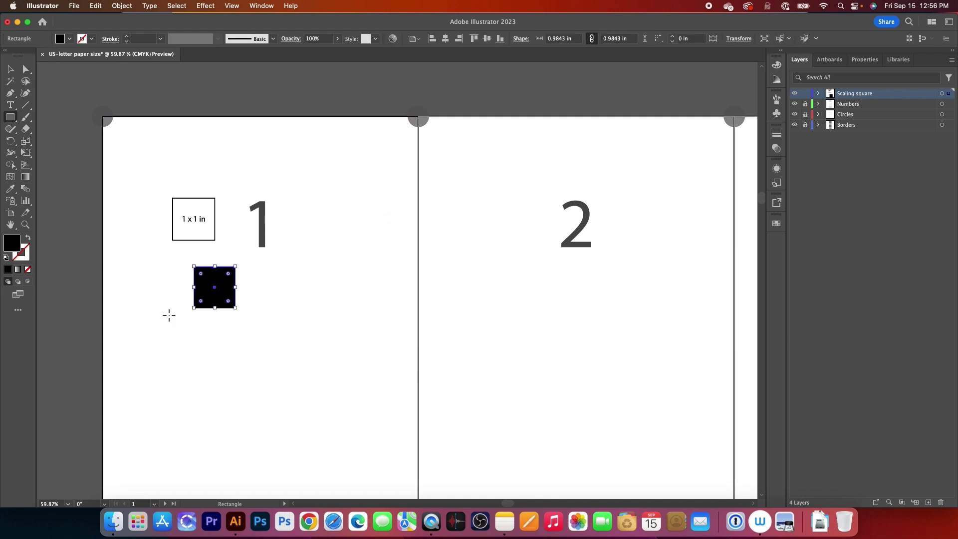
Remove the 2.5 cm square's fill and give it a black stroke.
left_click(70, 39)
left_click(7, 55)
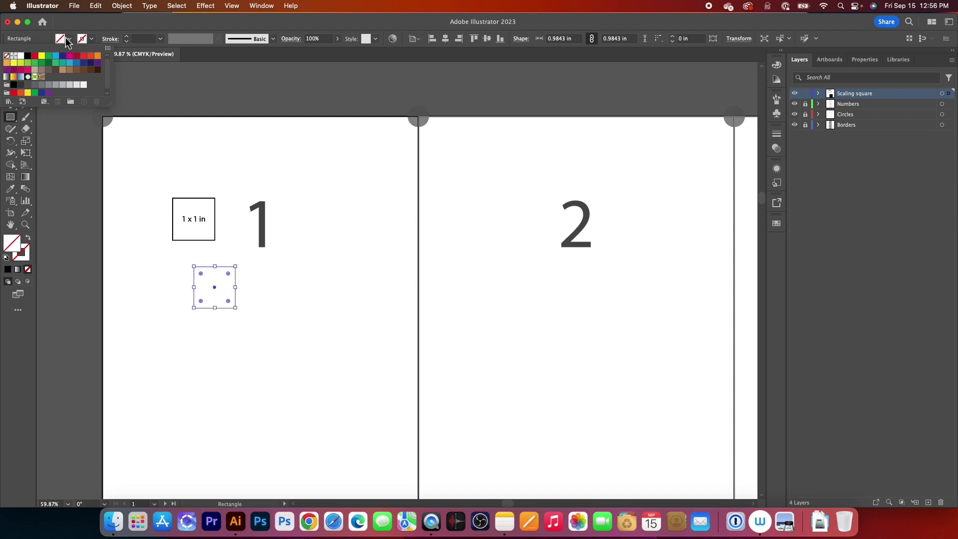
left_click(91, 40)
left_click(91, 40)
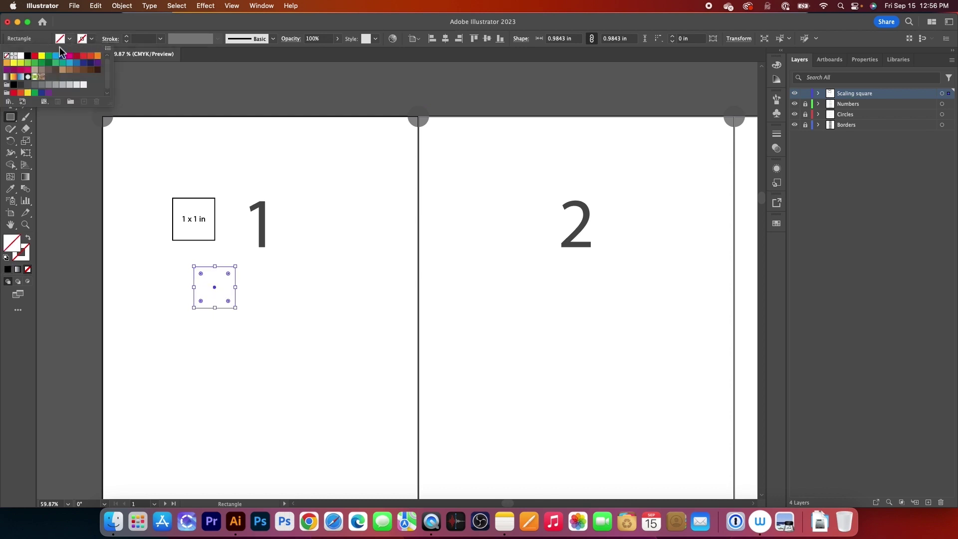
left_click(27, 56)
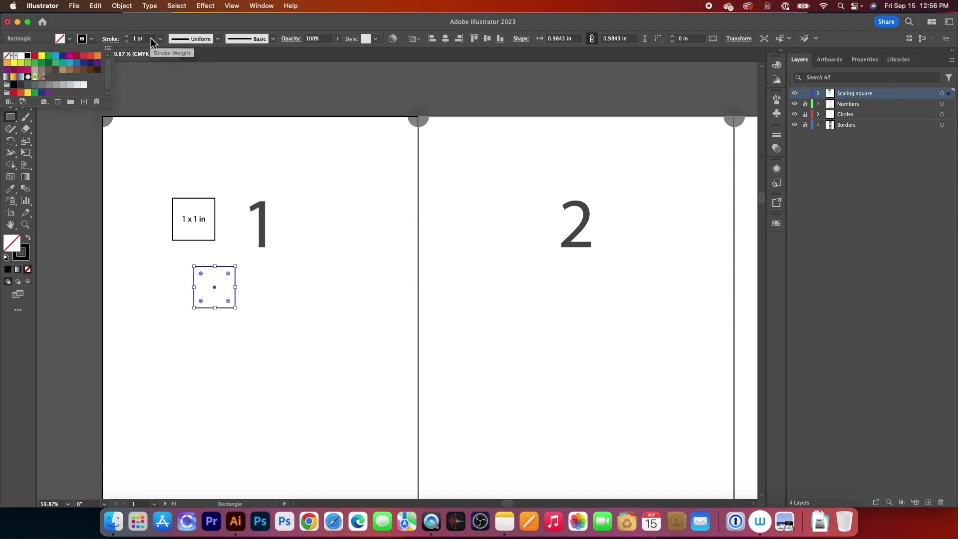
left_click(85, 36)
Add the text label "2.5 x 2.5 cm" at the lower square.
left_click(11, 105)
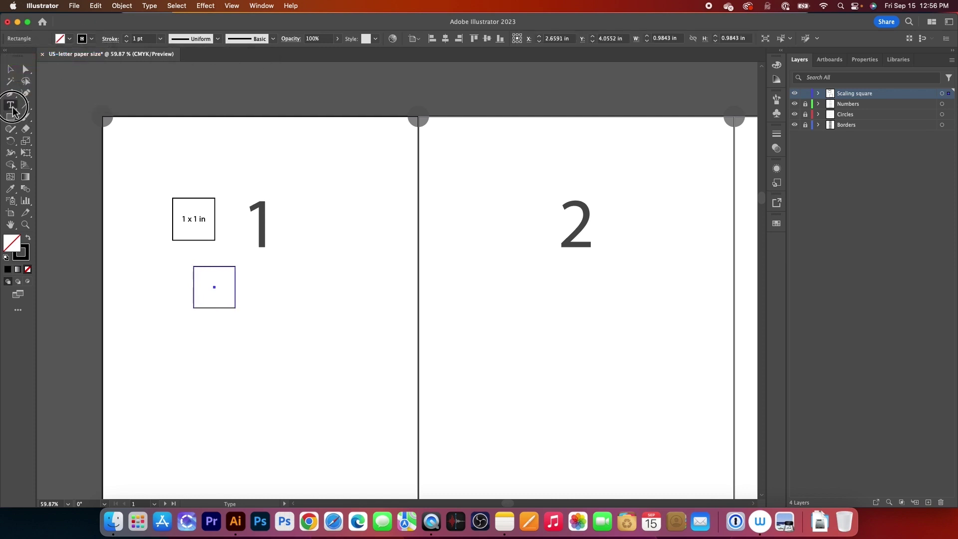
left_click(215, 288)
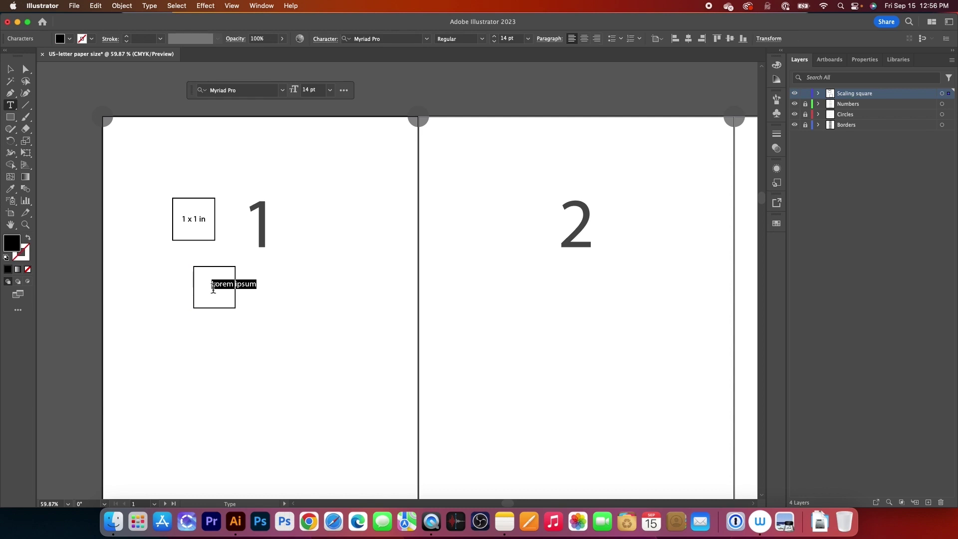
type("2.5 x 2.5 cm")
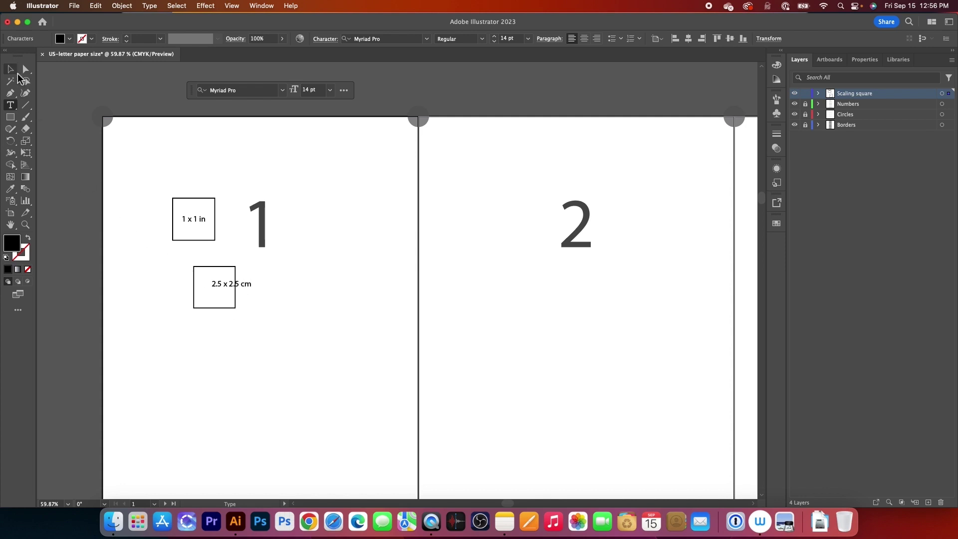
left_click(11, 70)
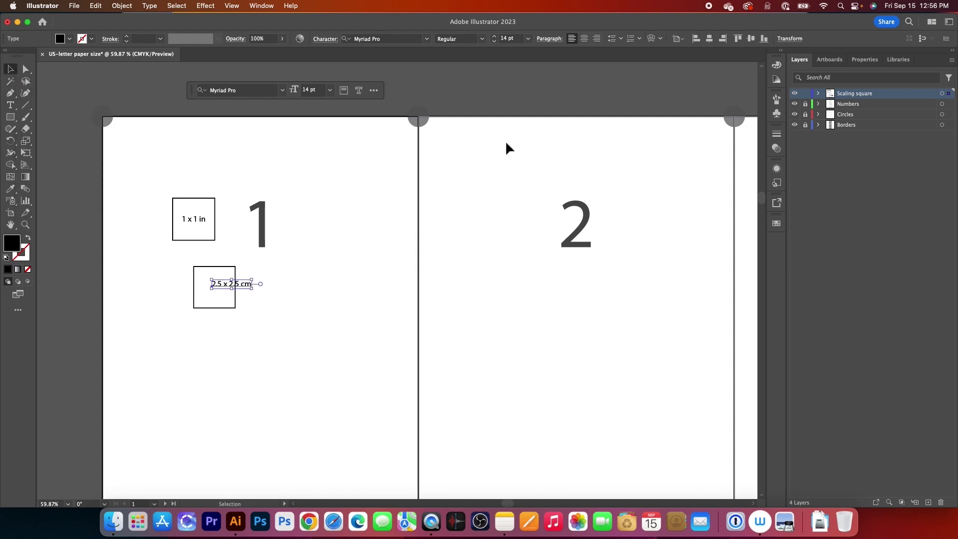
Centre the "2.5 x 2.5 cm" label in its square and move both directly beneath the 1-inch square, aligned with it.
left_click_drag(159, 259, 277, 333)
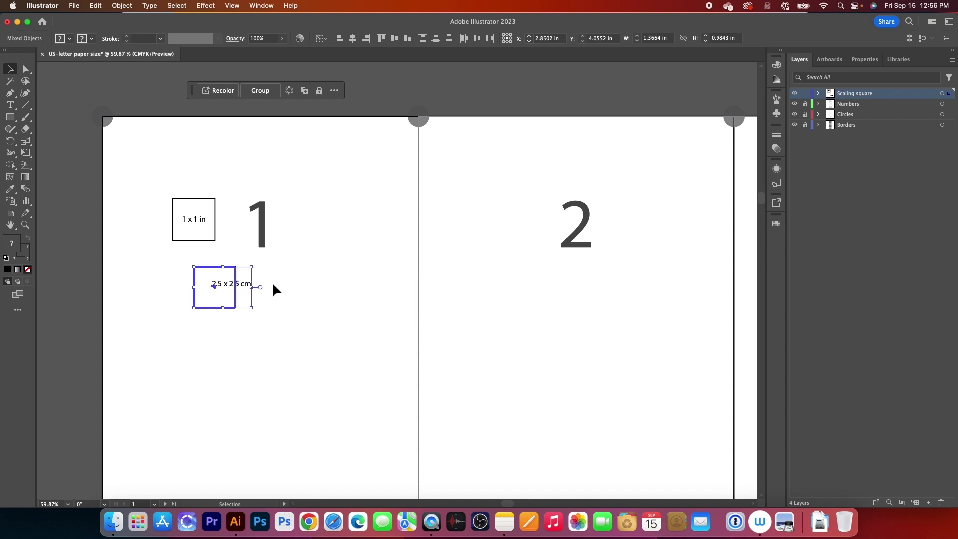
left_click(353, 39)
left_click(394, 39)
left_click_drag(229, 271, 208, 260)
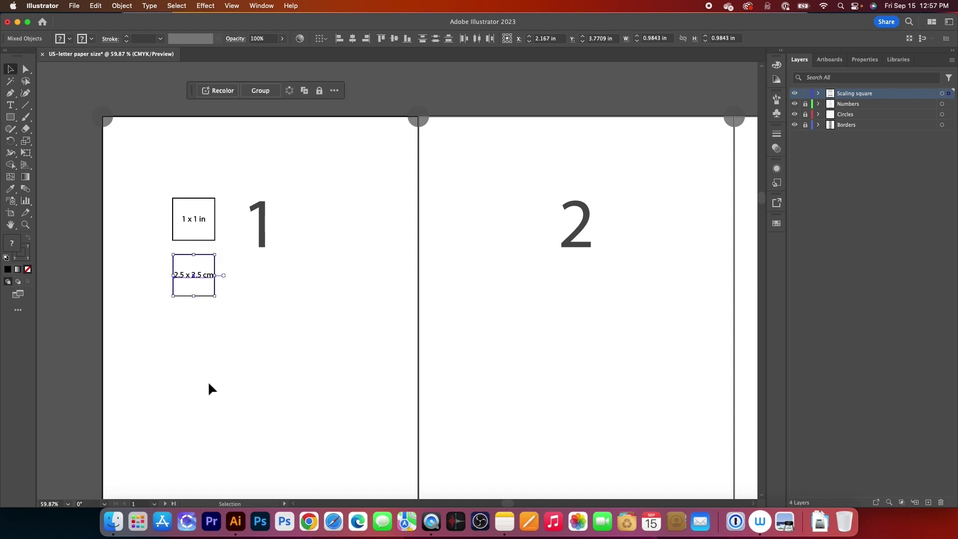
left_click(209, 371)
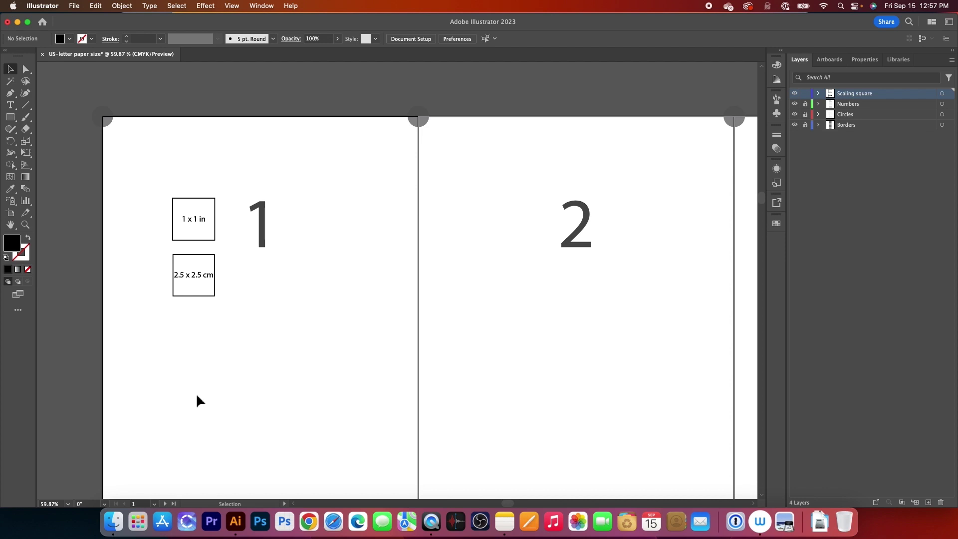
Switch to Notes and copy the "Notes: Be sure to measure the 1-inch by 1-inch..." line from the scaling square section.
left_click(504, 521)
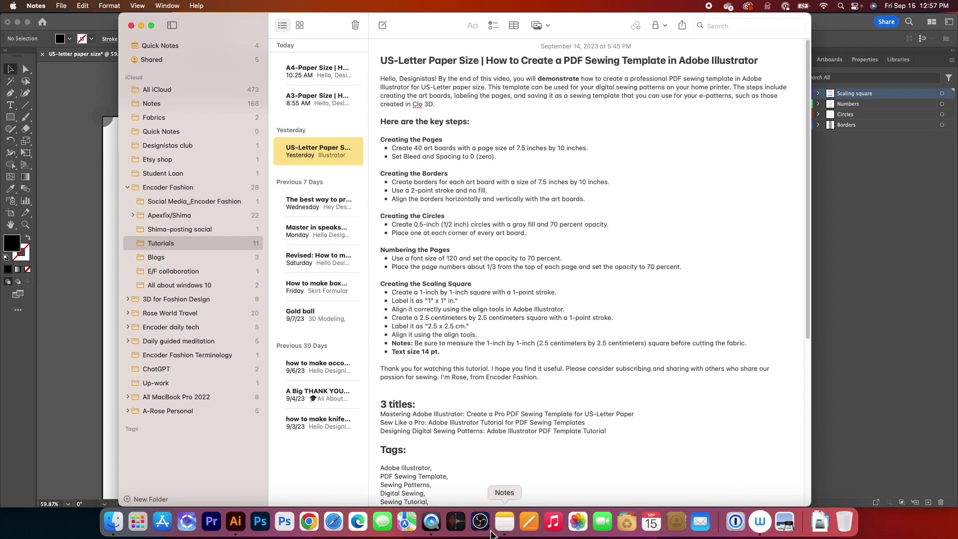
left_click_drag(413, 346, 751, 345)
right_click(750, 345)
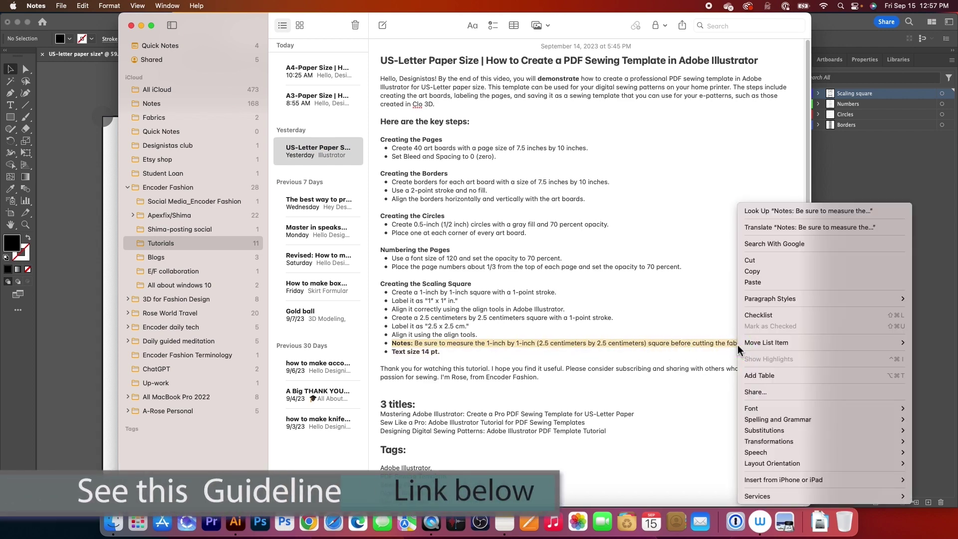
left_click(752, 271)
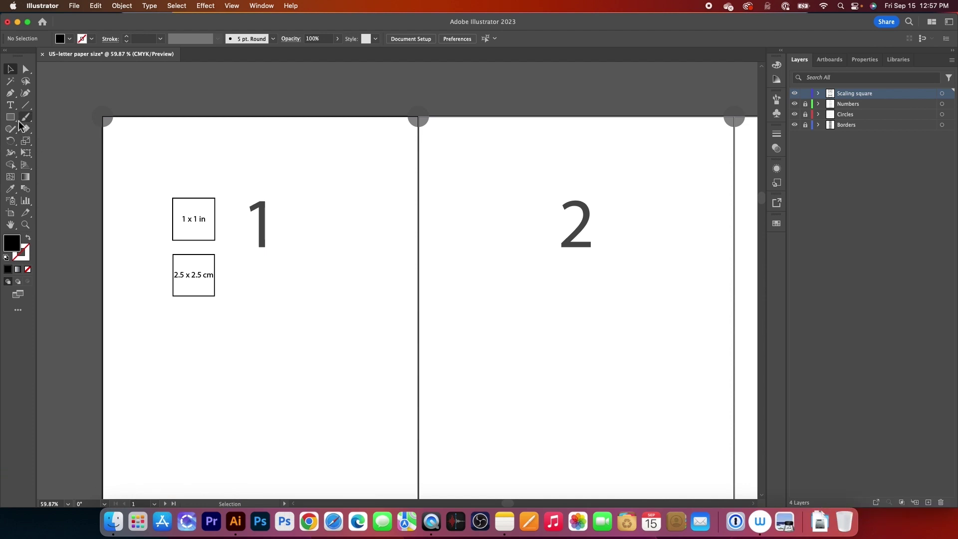
Back in Illustrator, paste the copied measuring note as a text object just below the 2.5 cm square on page 1.
left_click(10, 105)
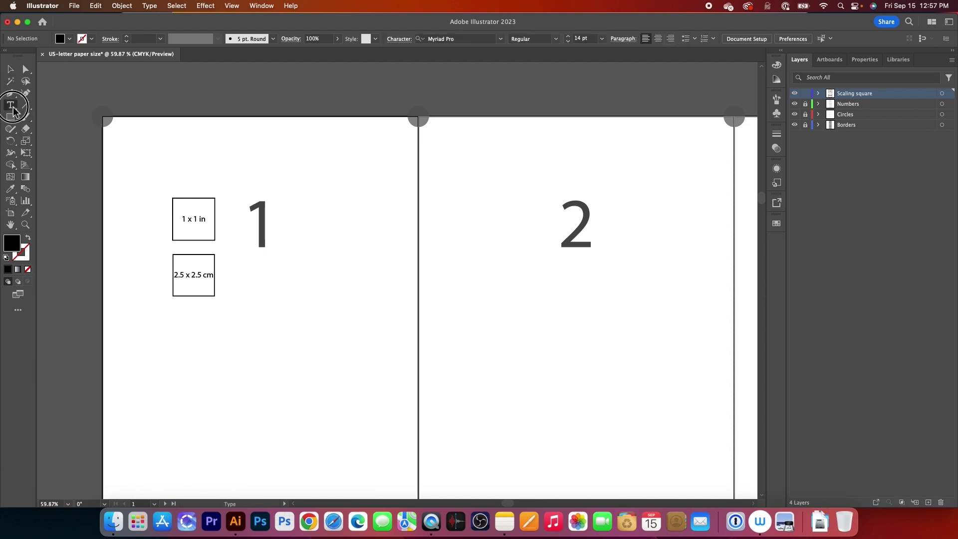
left_click(175, 313)
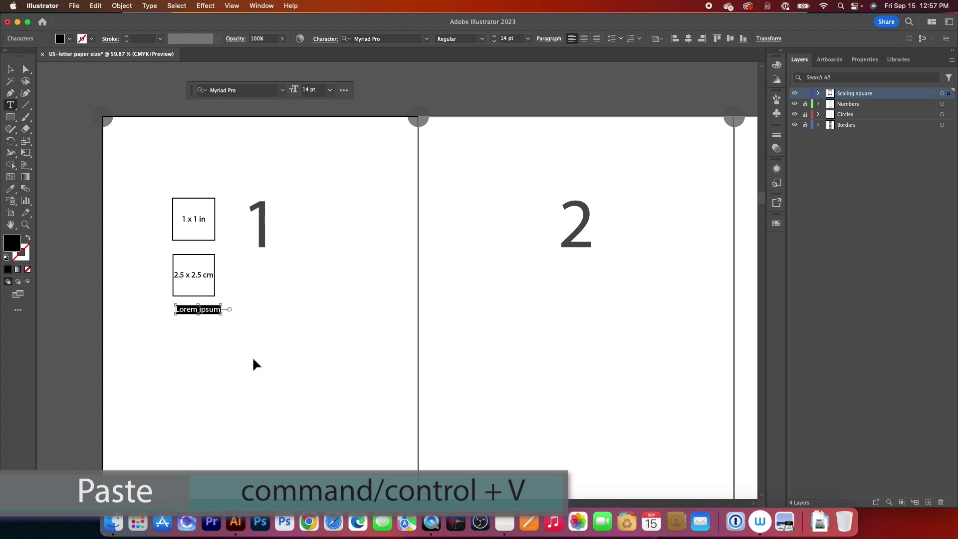
key("super+v")
key("Return")
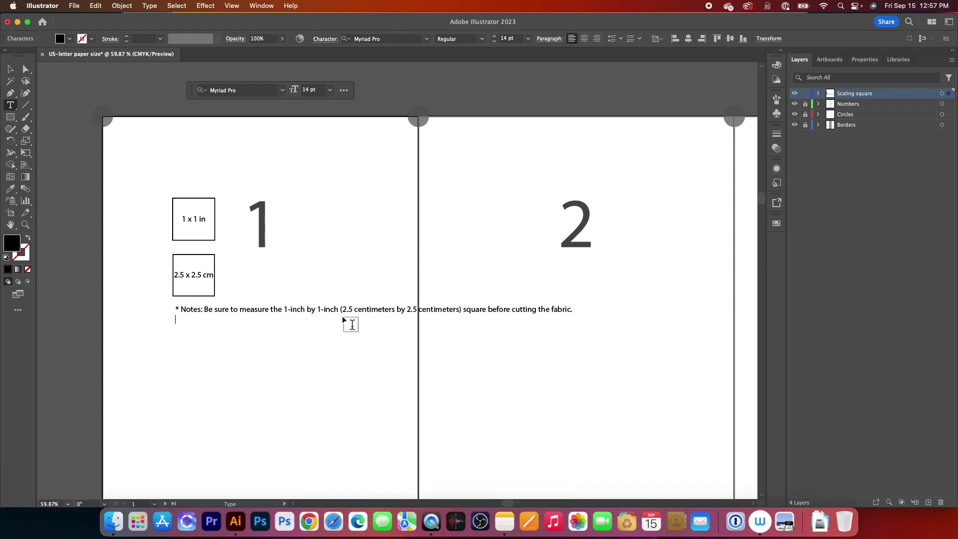
Break the note into three lines, starting new lines before "(2.5 centimeters by 2.5 centimeters)" and "square before cutting the fabric.".
left_click(341, 309)
key("Return")
left_click(299, 318)
key("Return")
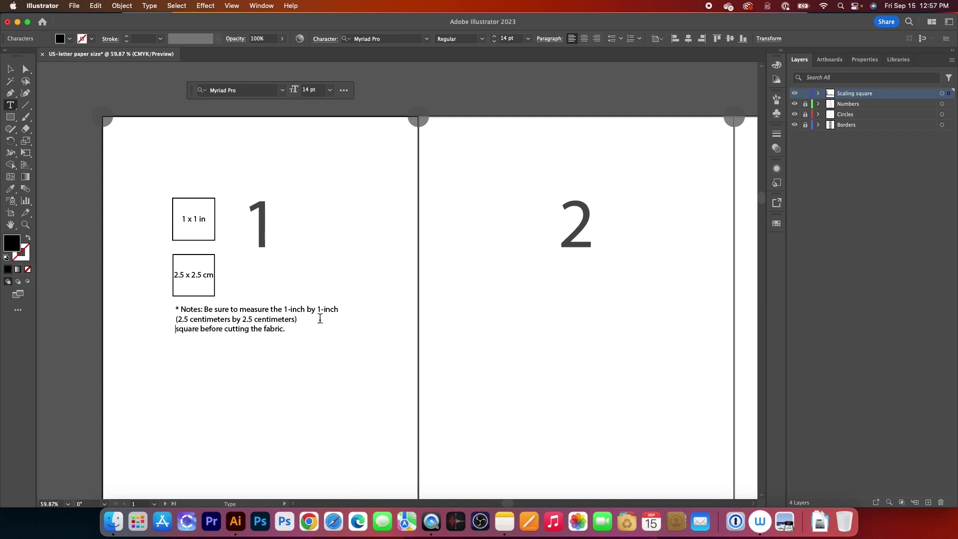
Line up the note's left edge with the squares above it and lock the Scaling square layer.
left_click(11, 69)
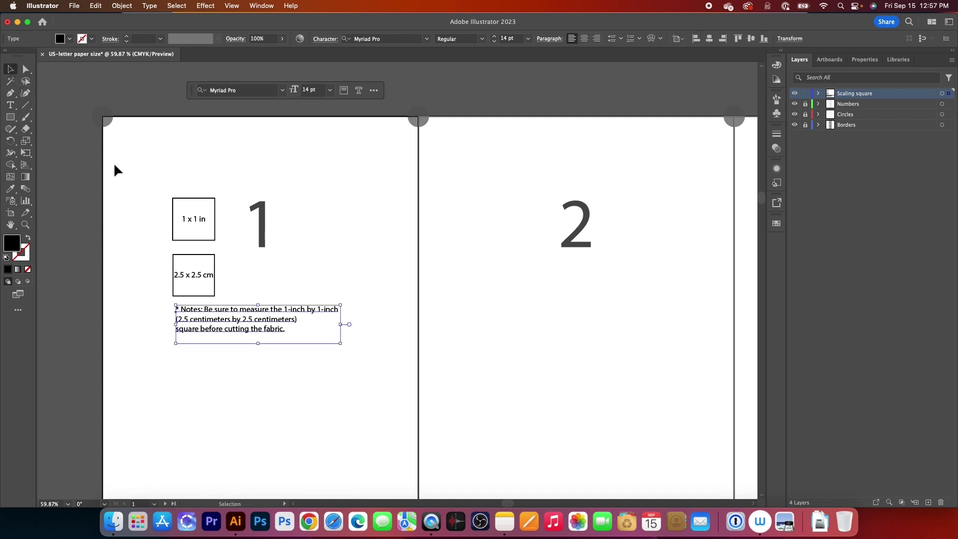
left_click_drag(252, 312, 247, 314)
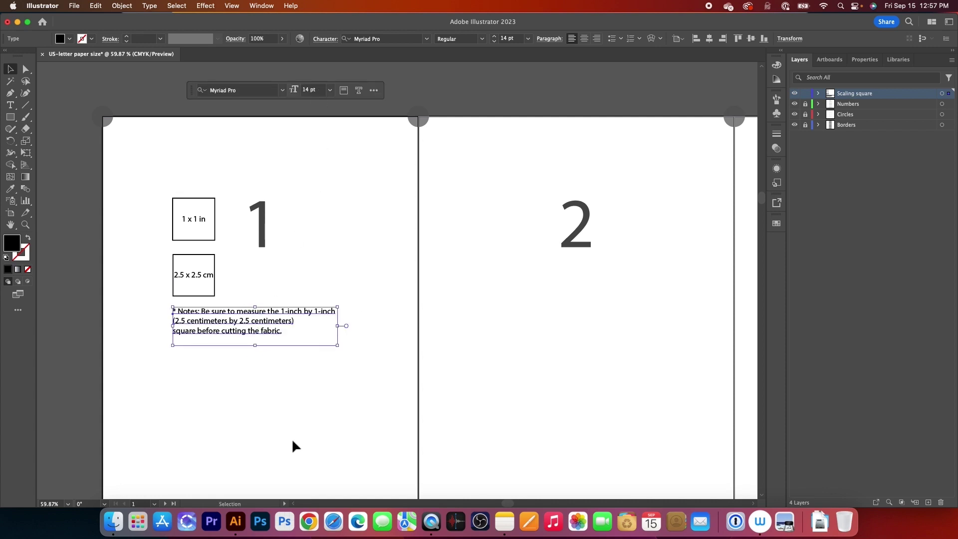
left_click(290, 414)
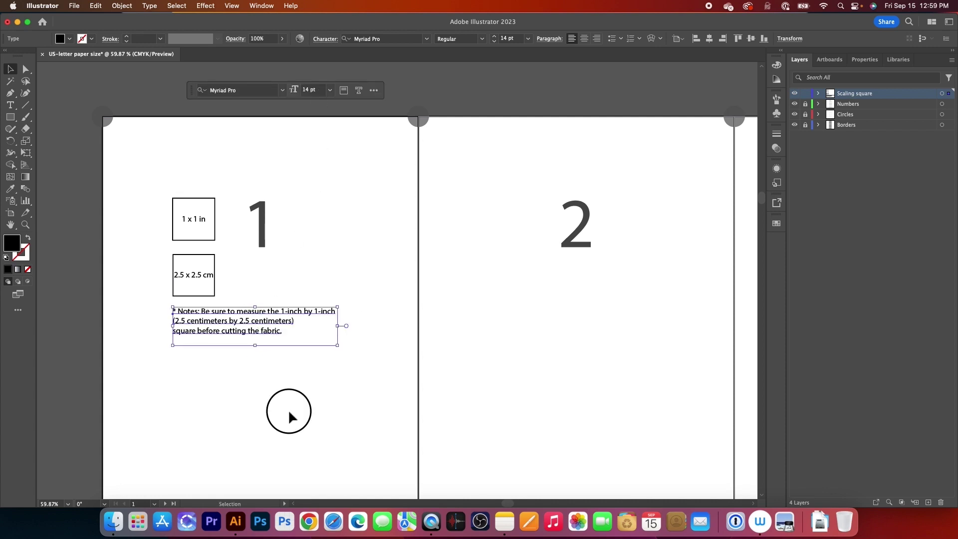
left_click(805, 94)
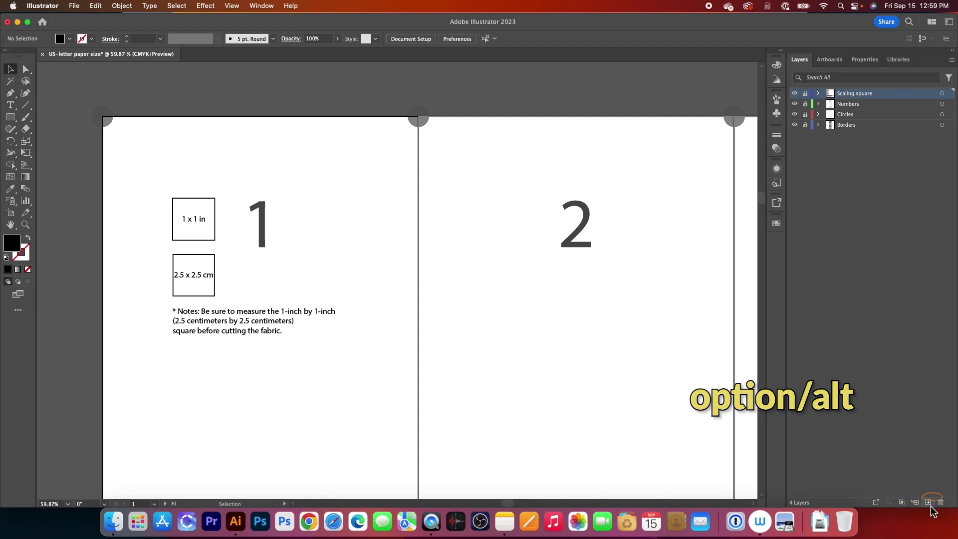
Create a new layer named "Patterns" and place it beneath the Borders layer.
left_click(928, 502, "alt")
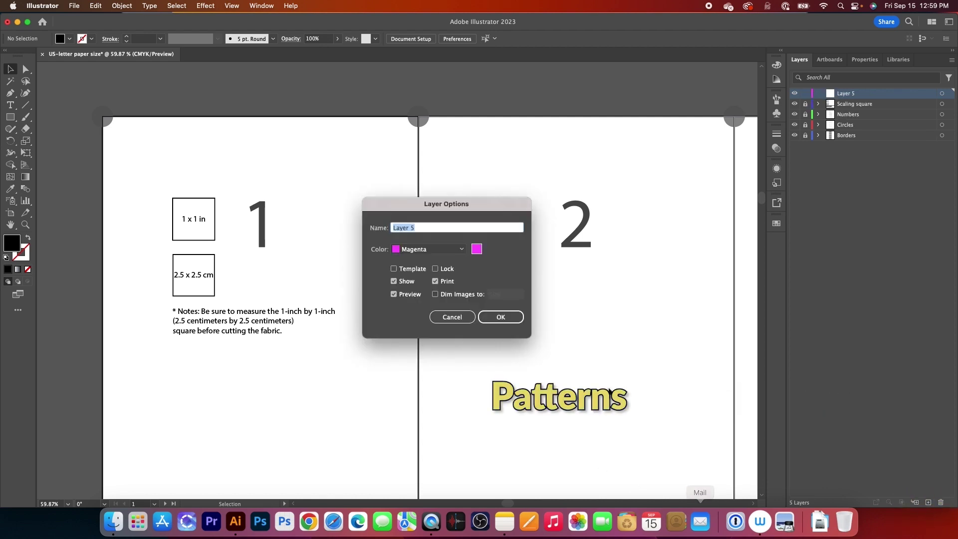
type("Patterns")
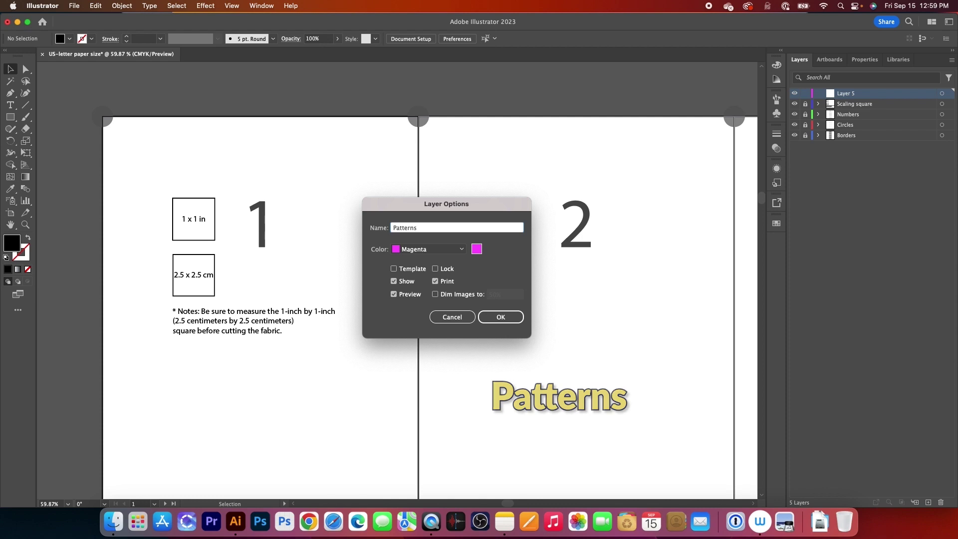
key("Return")
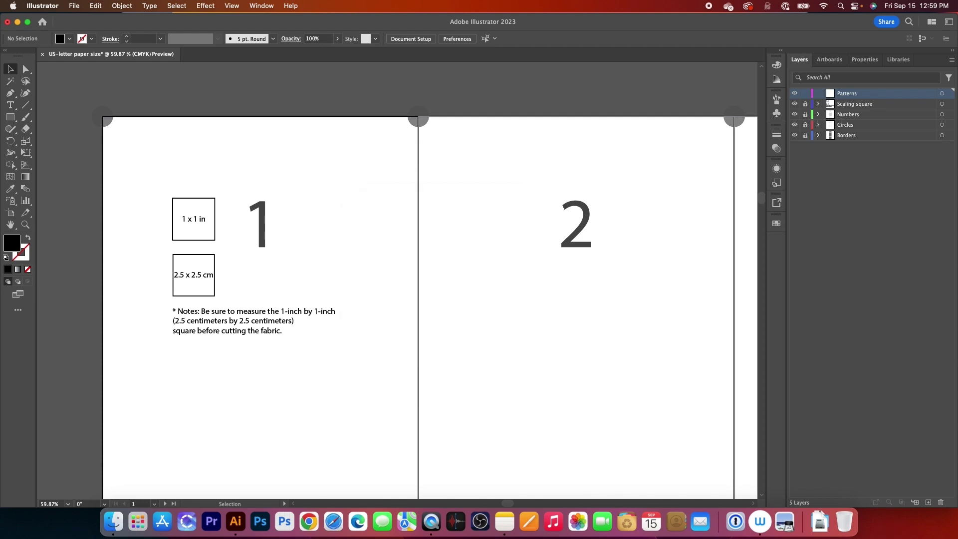
left_click_drag(884, 94, 888, 146)
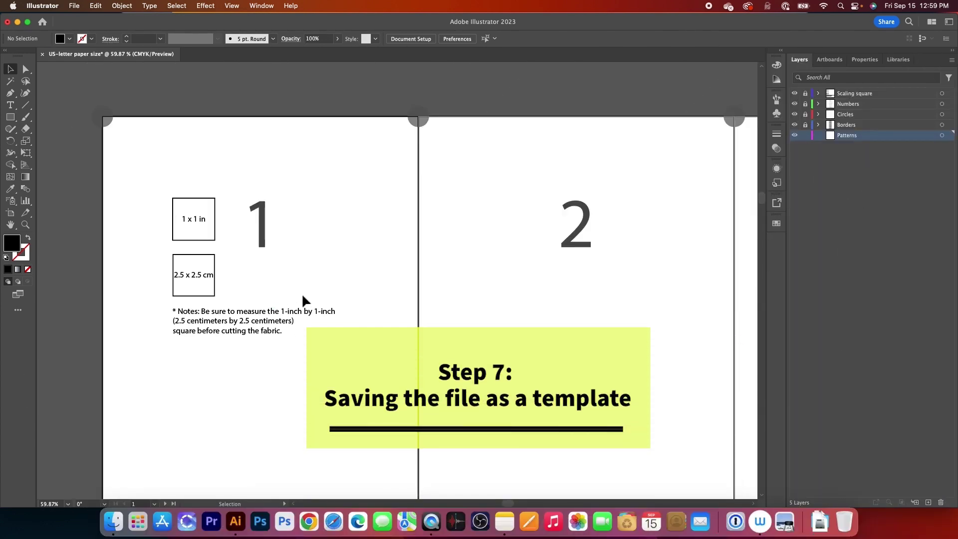
Save the document on the computer as US-letter paper size.ai, in Illustrator 2020 format, in a new Desktop folder named "US-letter paper size".
left_click(73, 6)
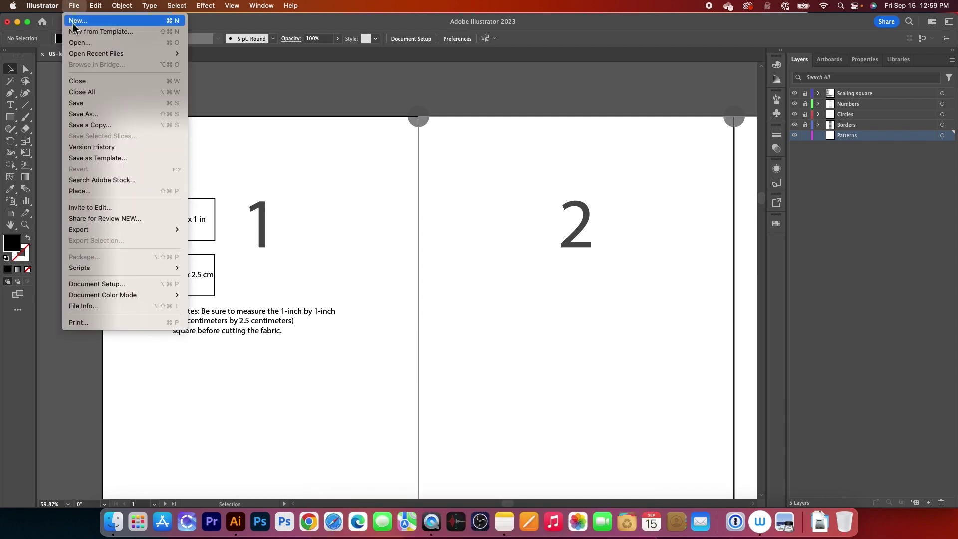
left_click(93, 115)
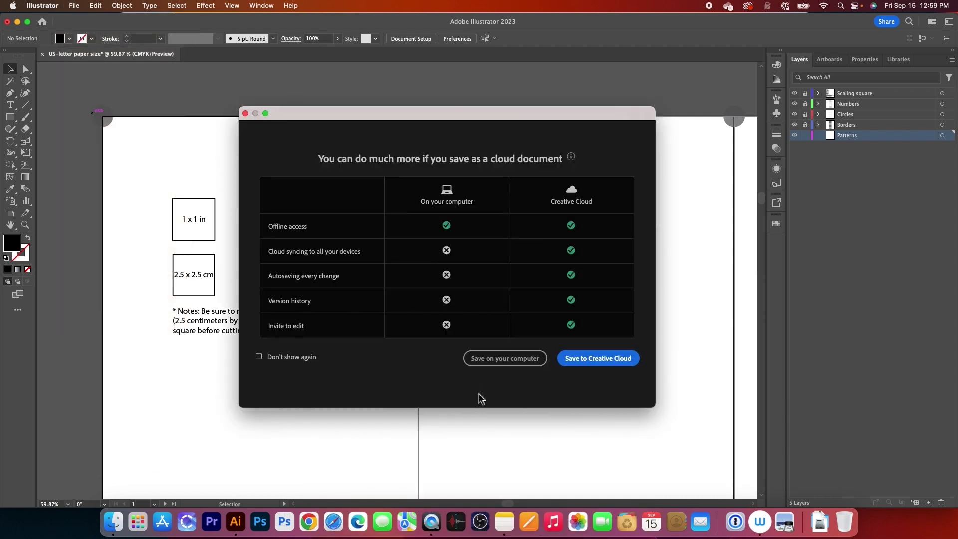
left_click(502, 368)
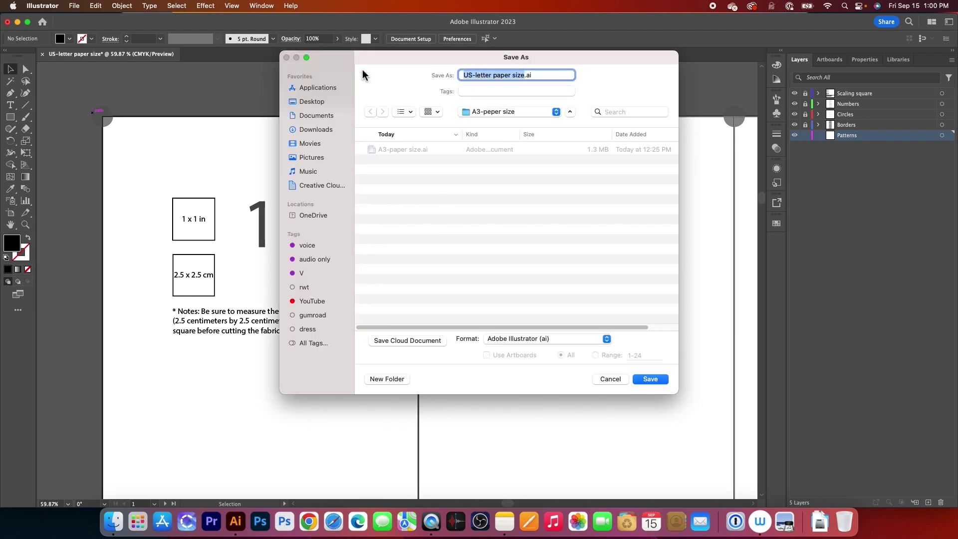
left_click(314, 103)
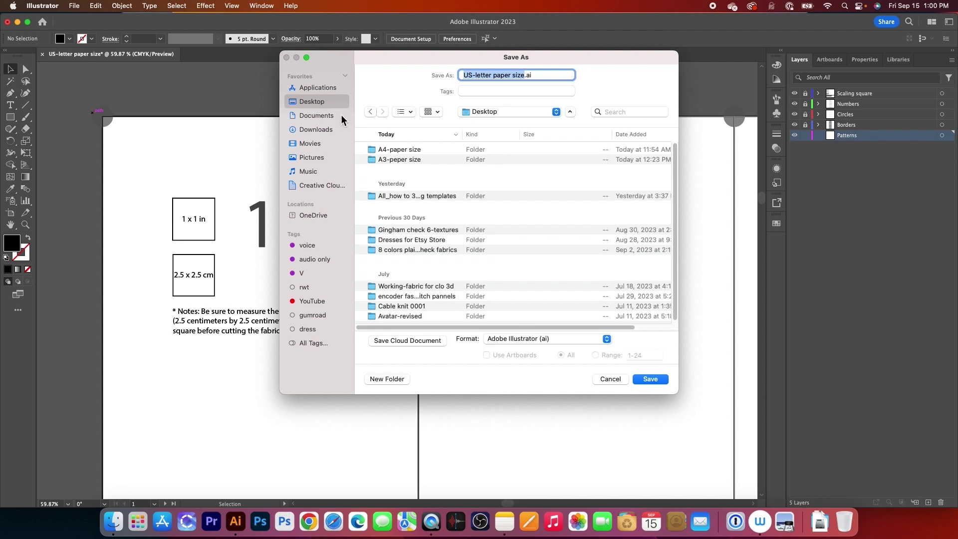
left_click(374, 379)
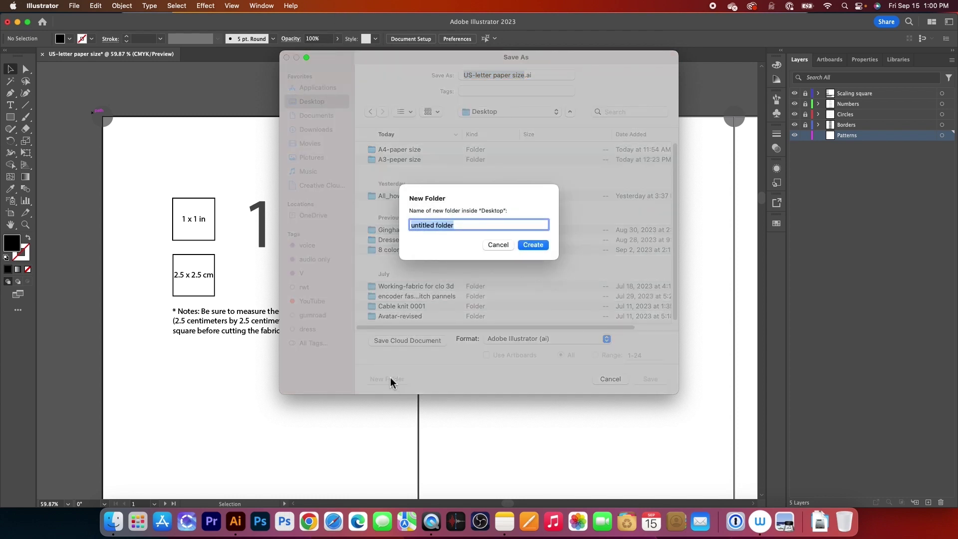
type("US-letter paper size")
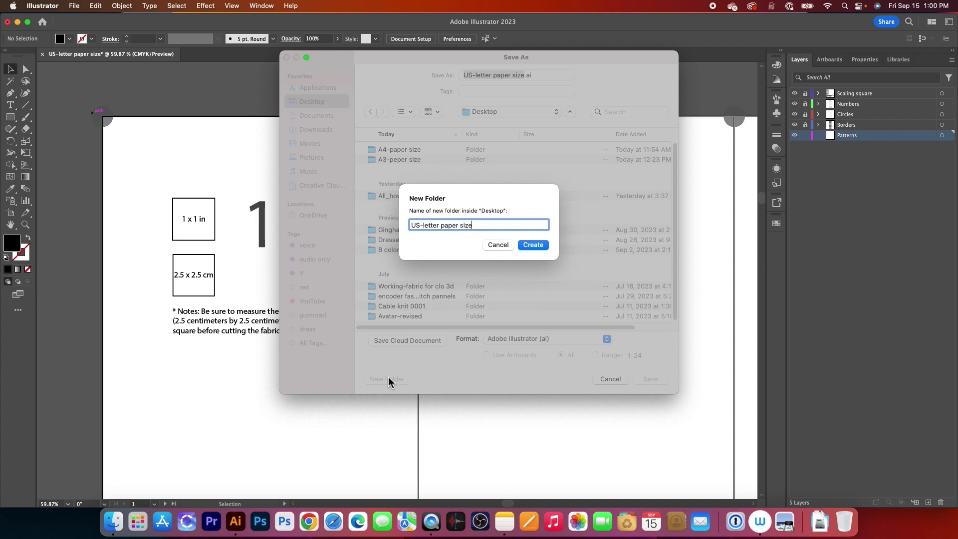
left_click(533, 244)
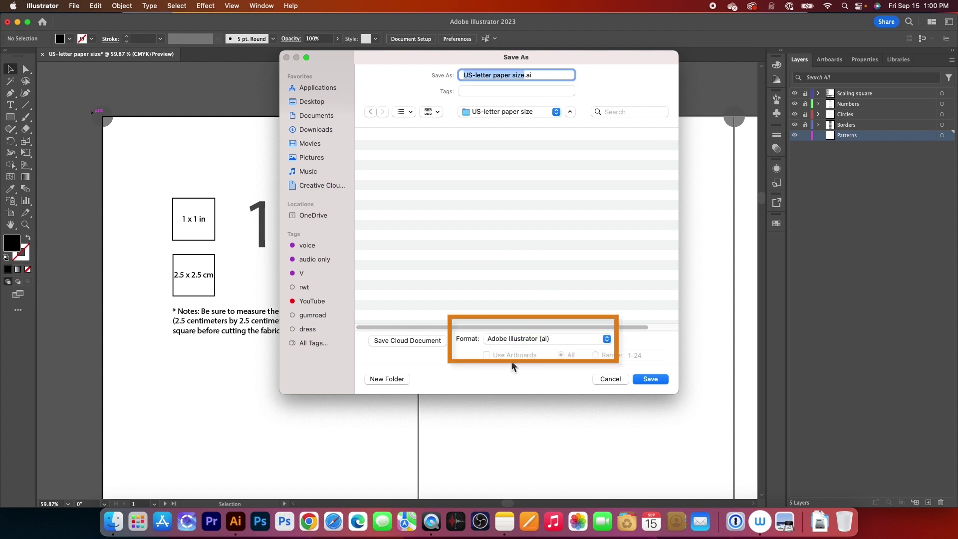
left_click(650, 379)
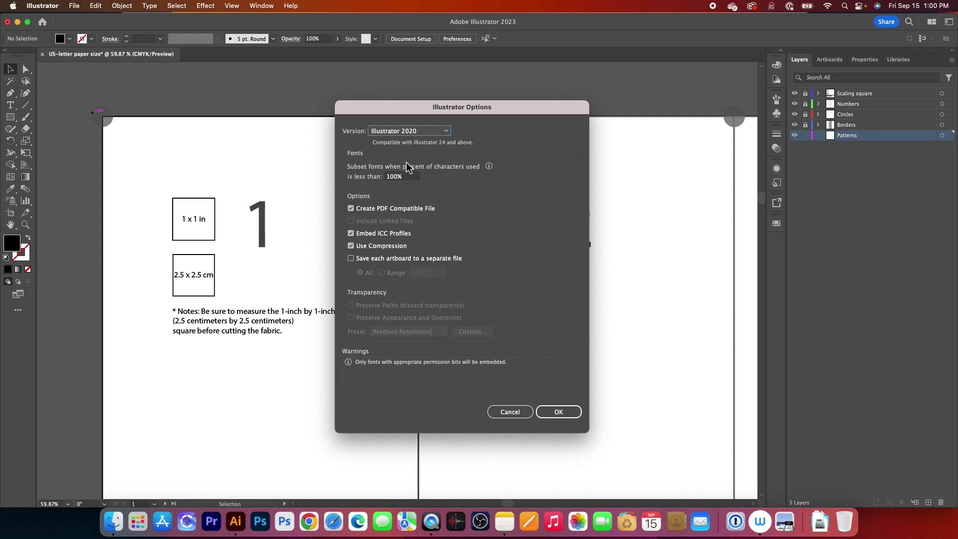
left_click(566, 414)
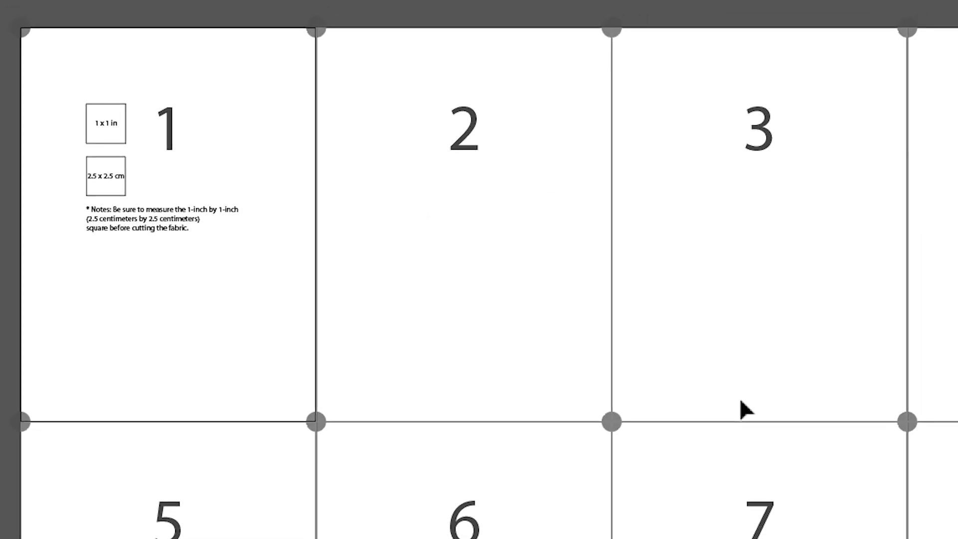